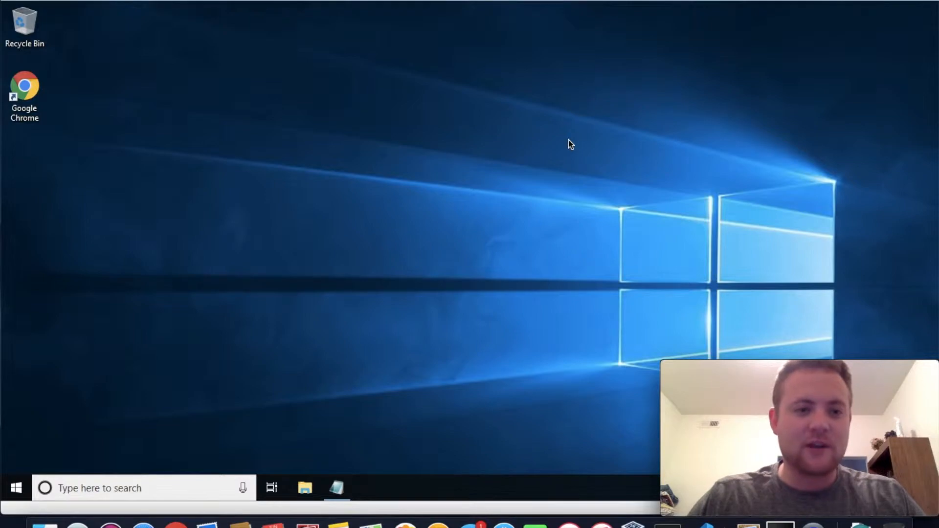
key(ctrl+Up)
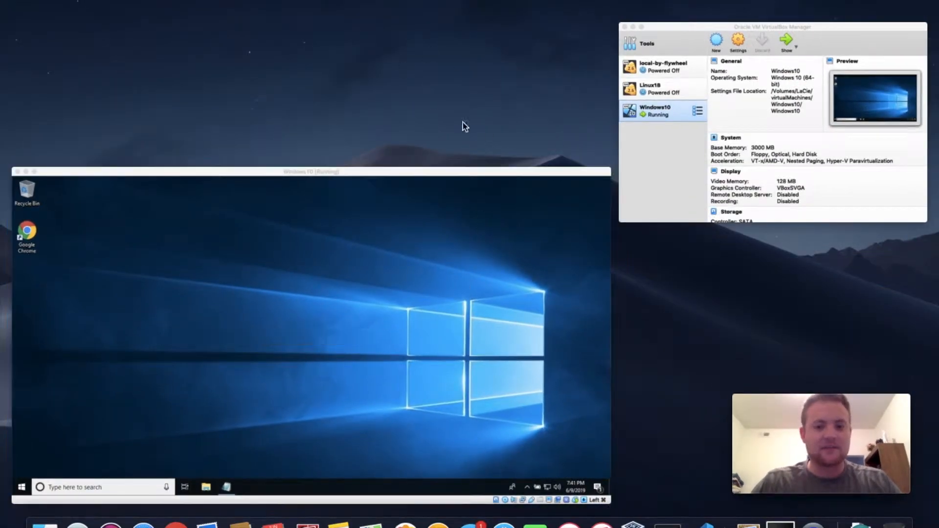
click(461, 225)
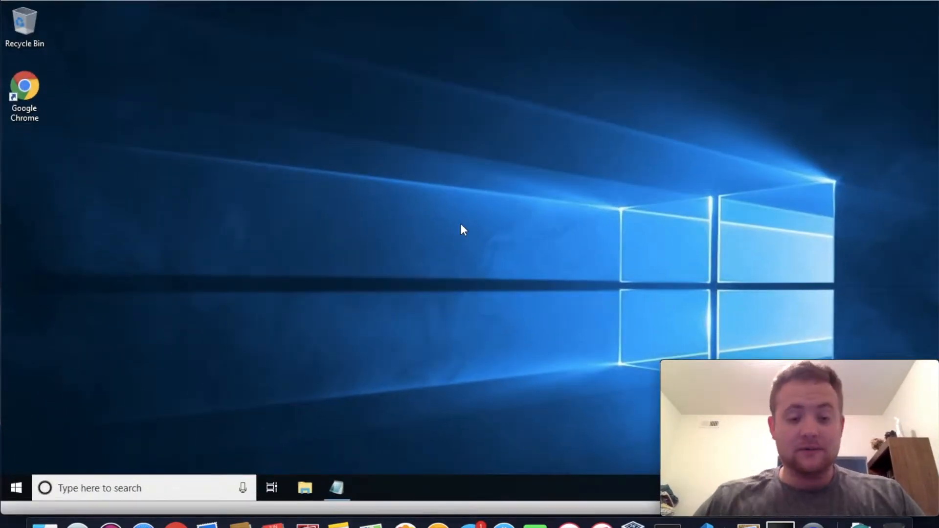
key(ctrl+Up)
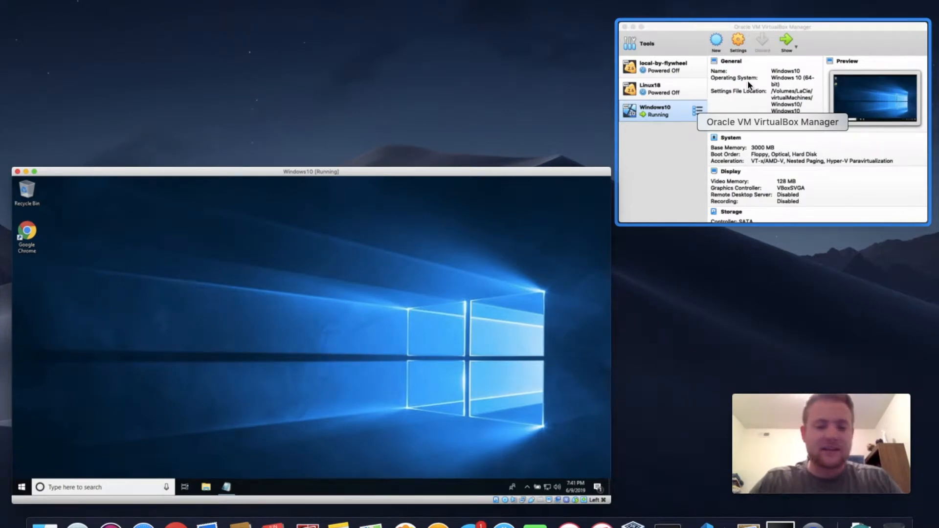
click(517, 241)
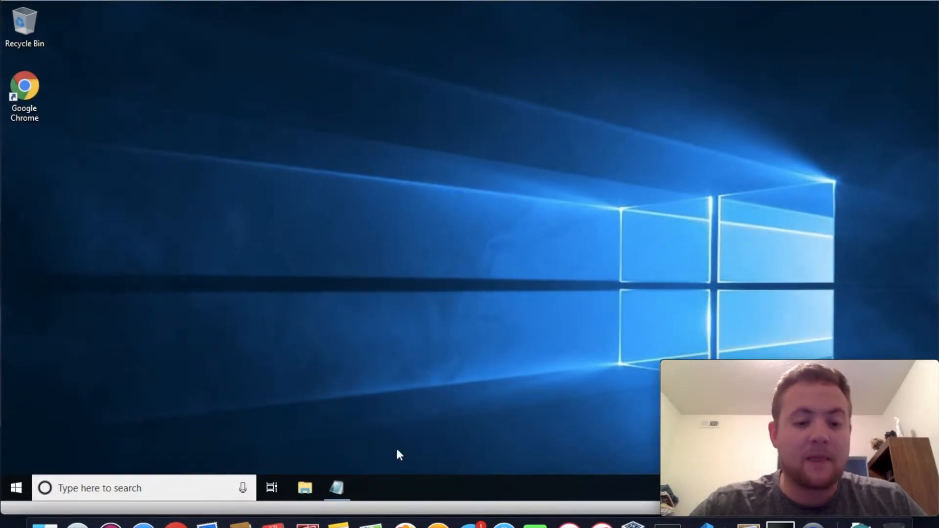
Bring up the untitled Notepad note and review its list of development environment tools
click(343, 499)
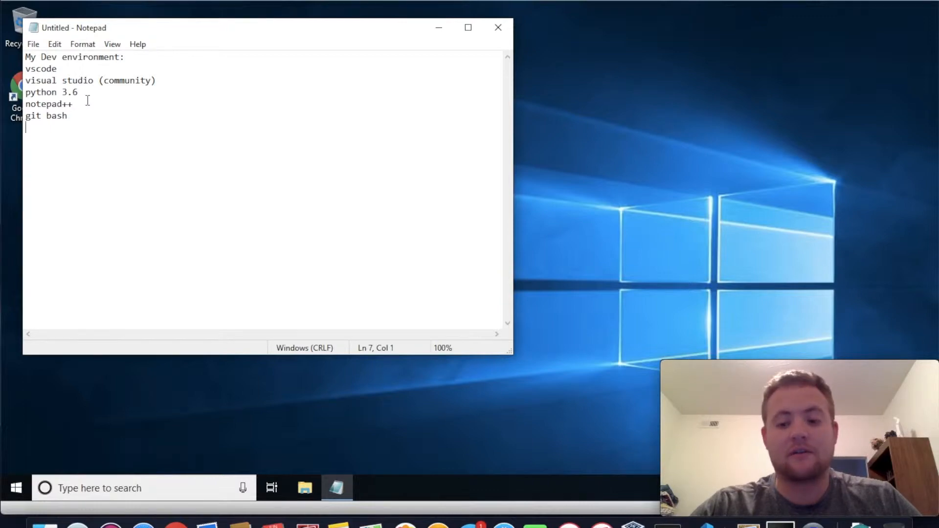
drag(70, 103, 31, 117)
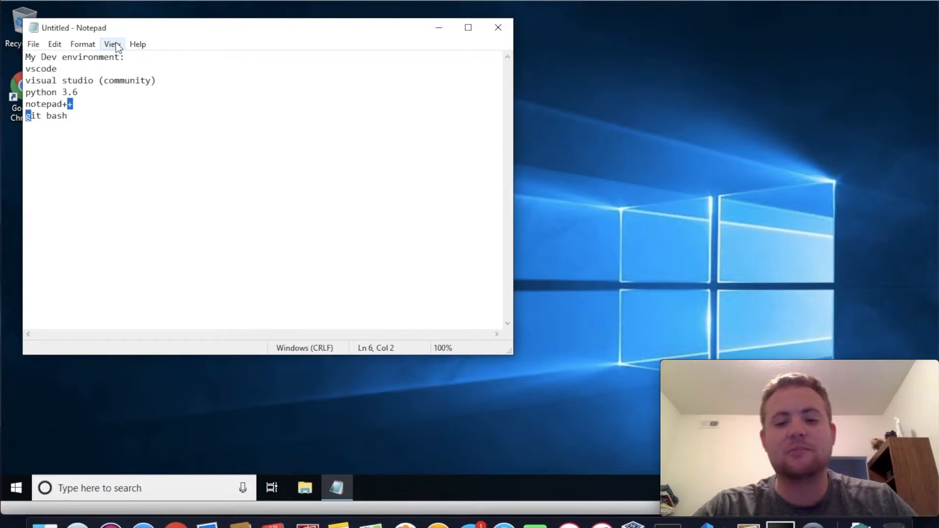
click(72, 105)
click(74, 116)
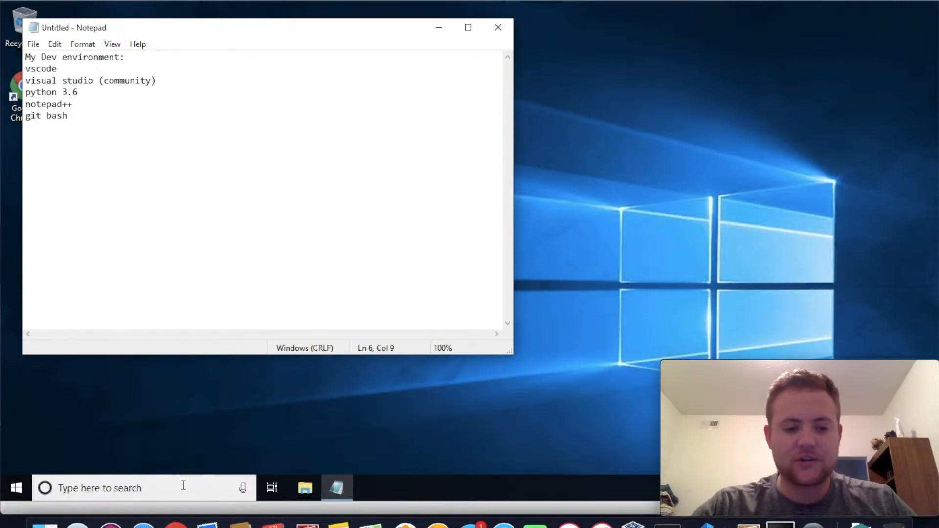
Find Command Prompt through the Windows search with "cm" and open it
click(162, 488)
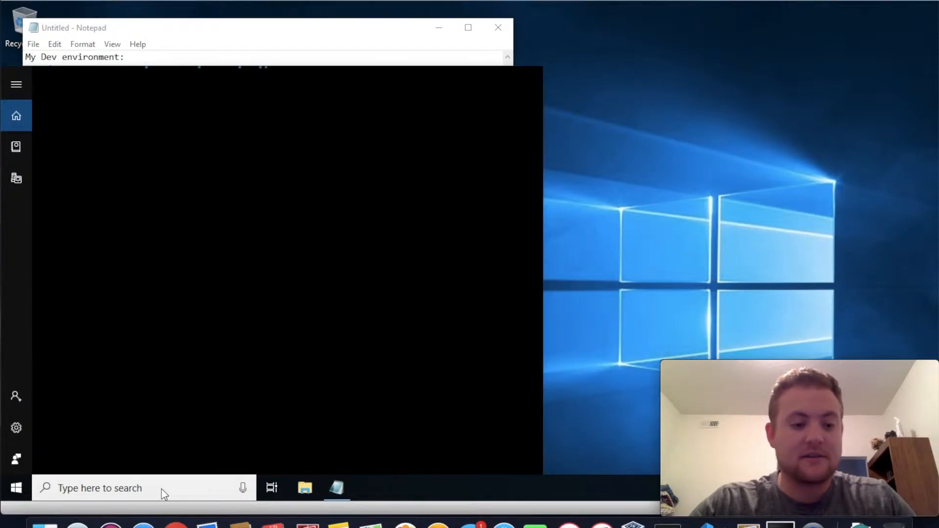
text(cm)
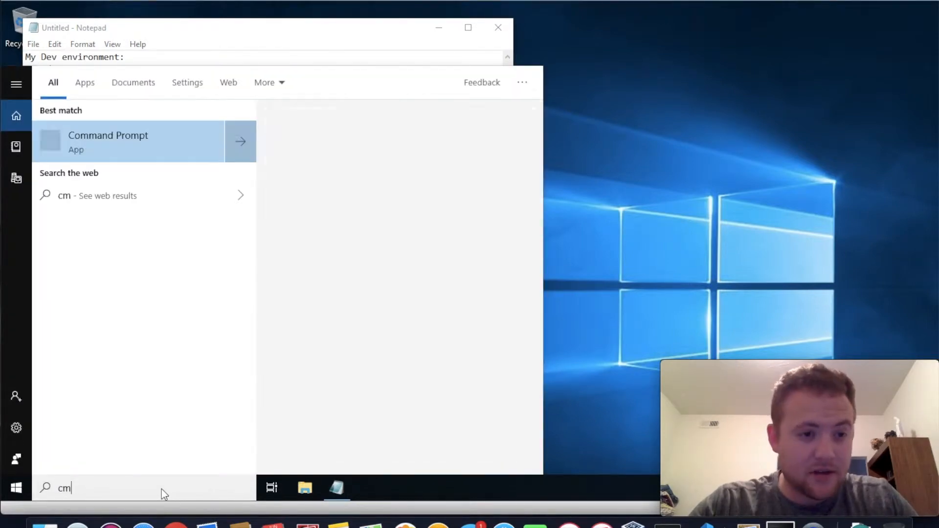
key(Escape)
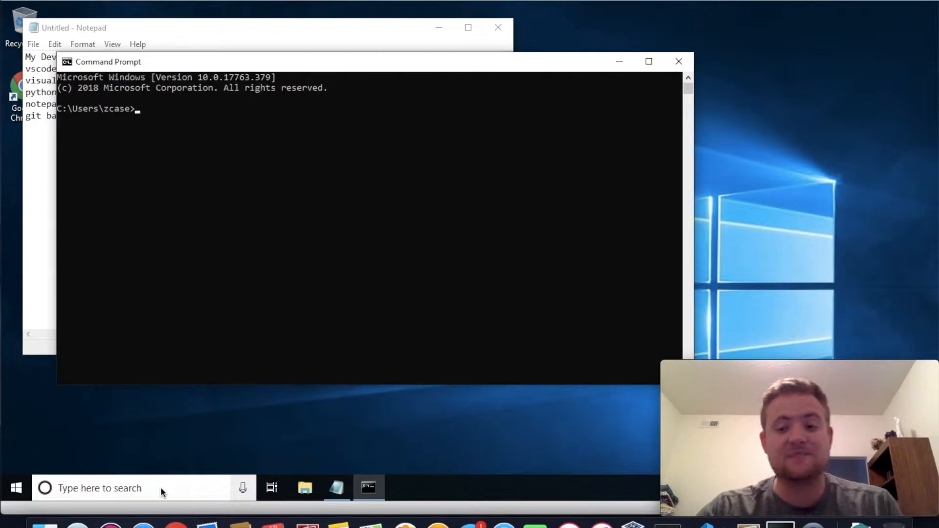
Try the ls command, list the user folder's contents with dir, and close Command Prompt
text(ls)
key(Return)
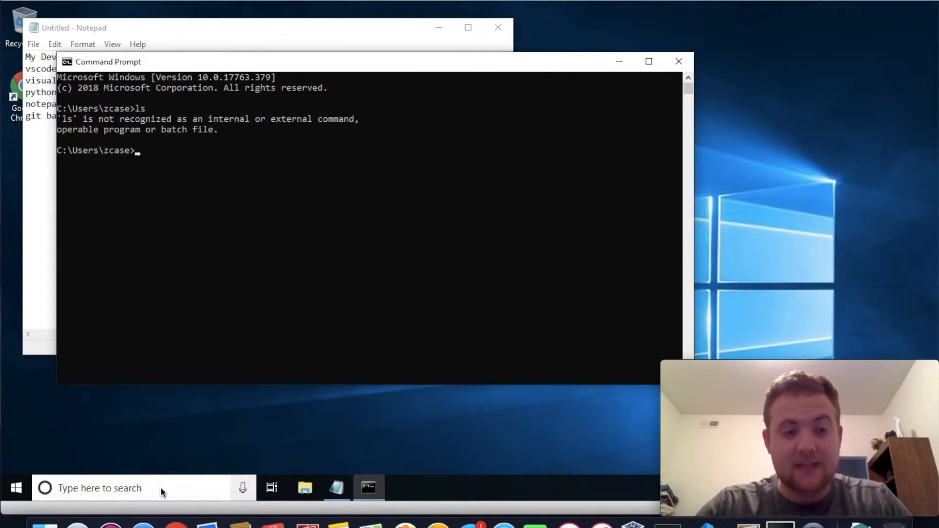
text(dir)
key(Return)
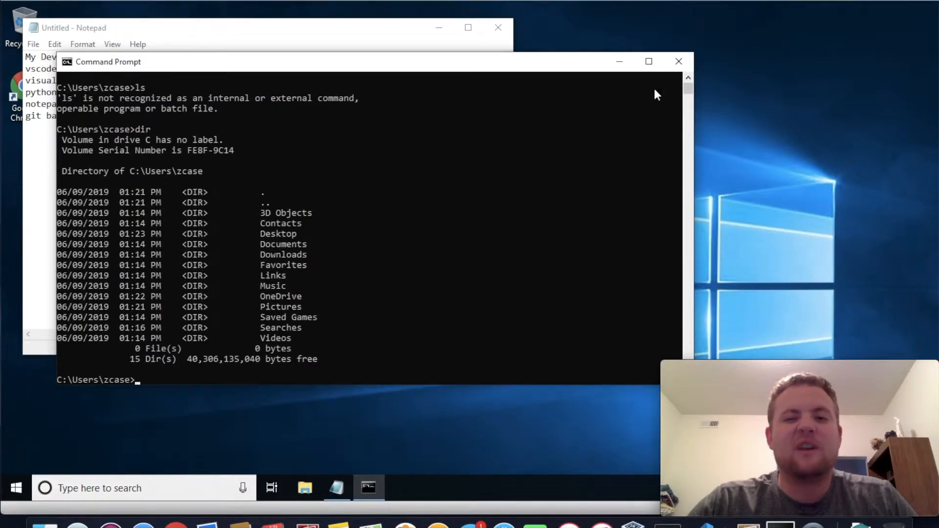
click(679, 60)
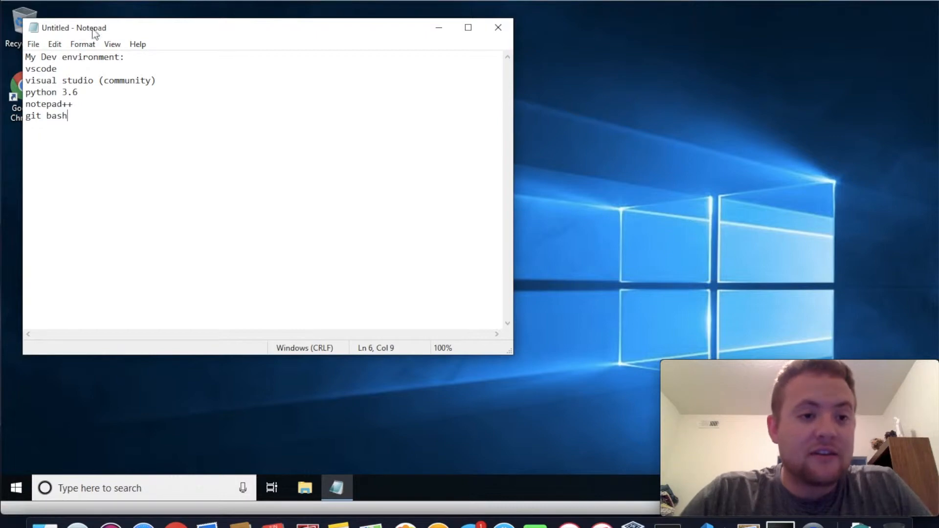
Move the Notepad window clear of the desktop icons and launch Google Chrome
drag(123, 30, 158, 30)
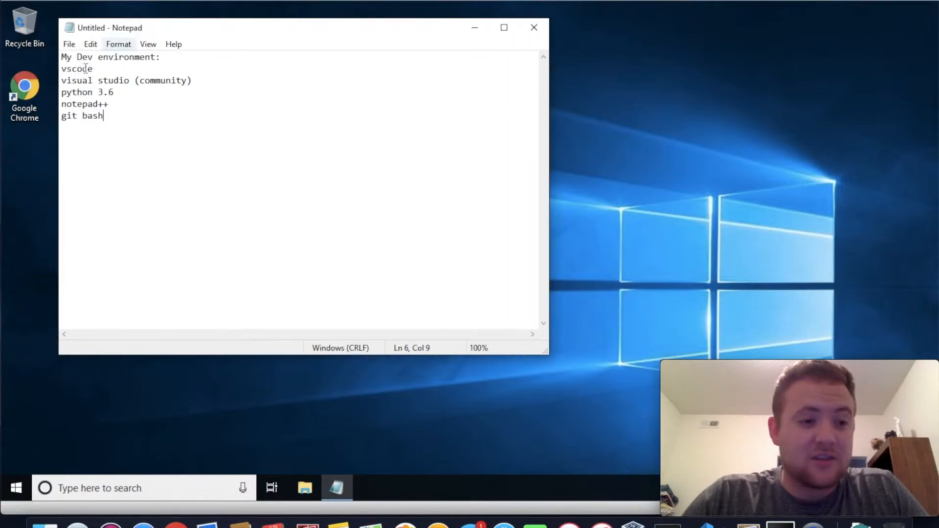
click(32, 96)
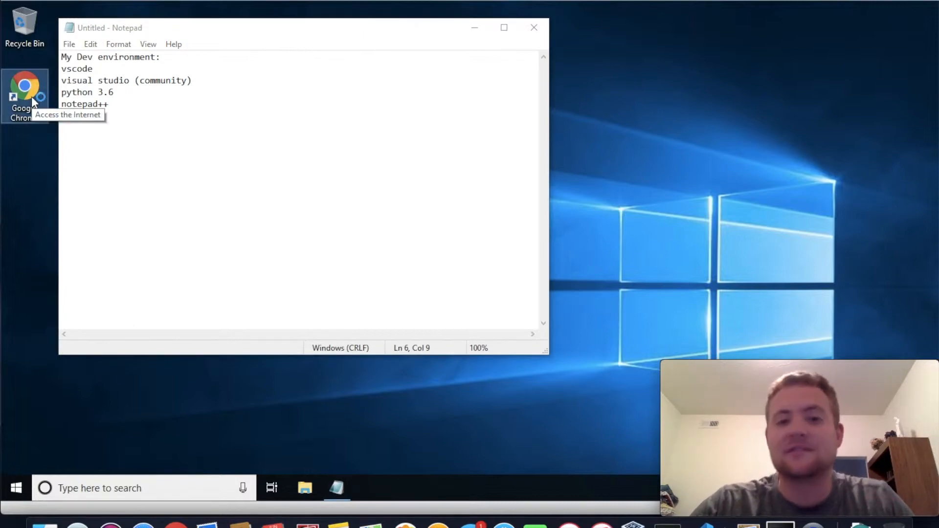
double_click(32, 95)
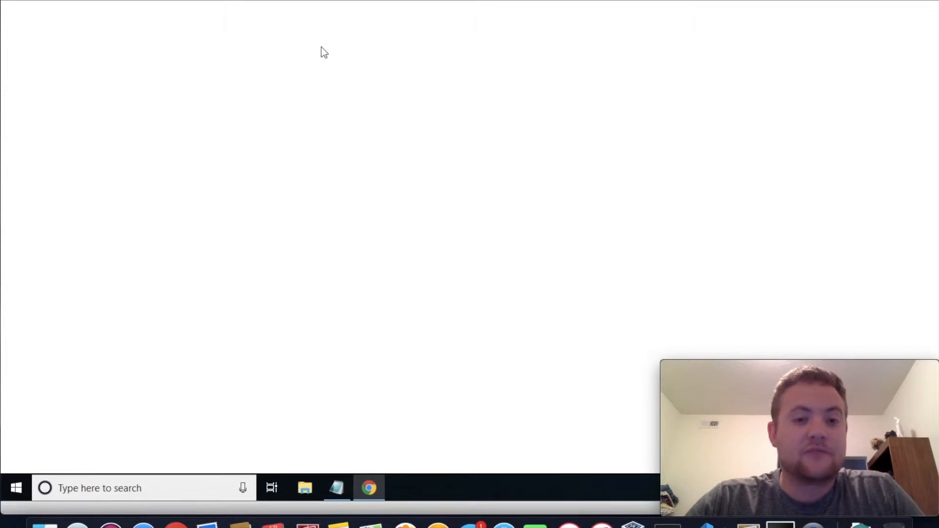
Search the web for "vscode" and download the stable Windows build from the official Visual Studio Code site
click(331, 28)
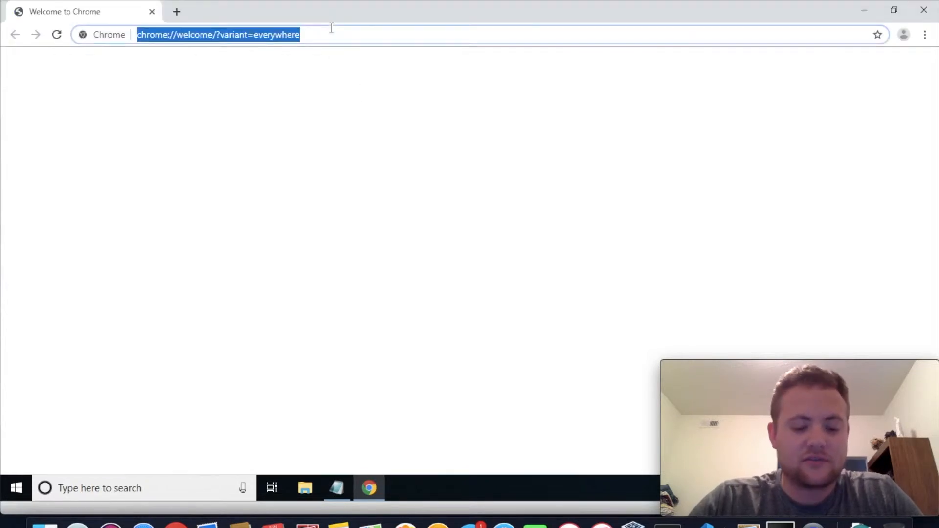
text(vscode)
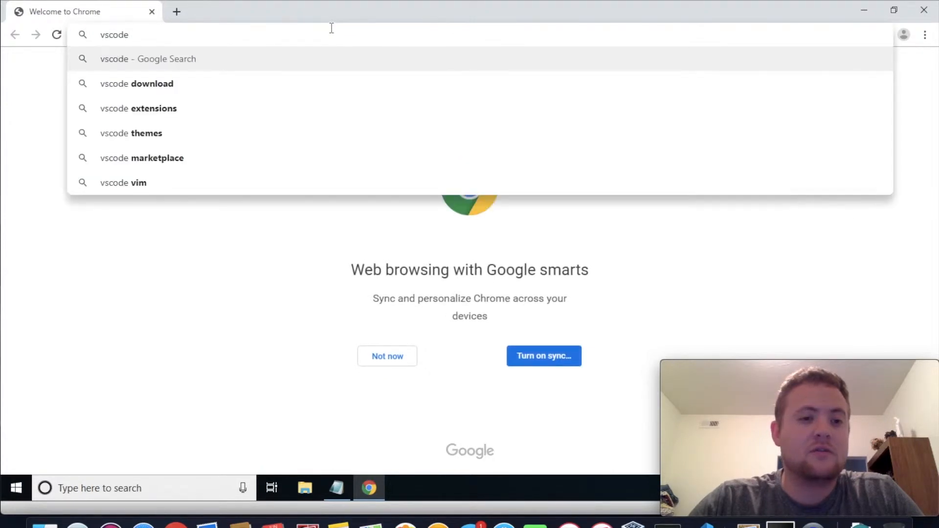
key(Return)
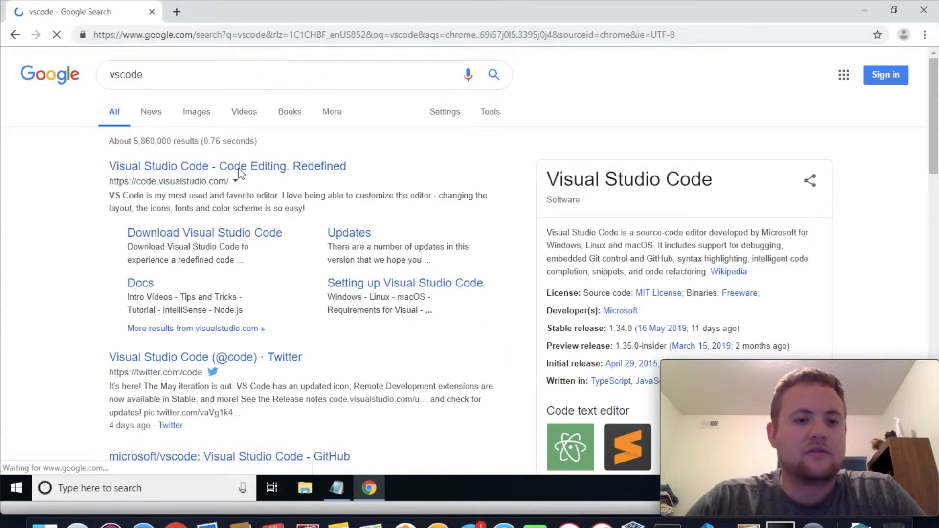
click(195, 169)
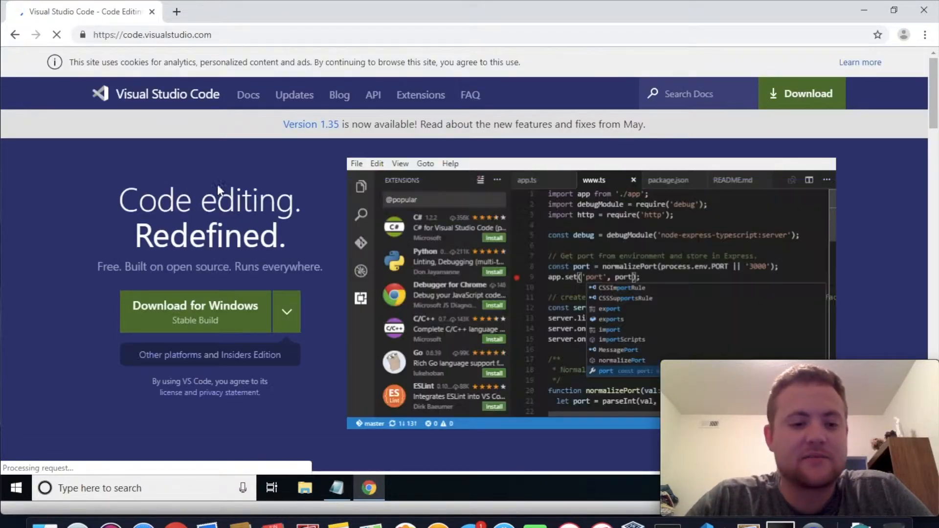
click(242, 318)
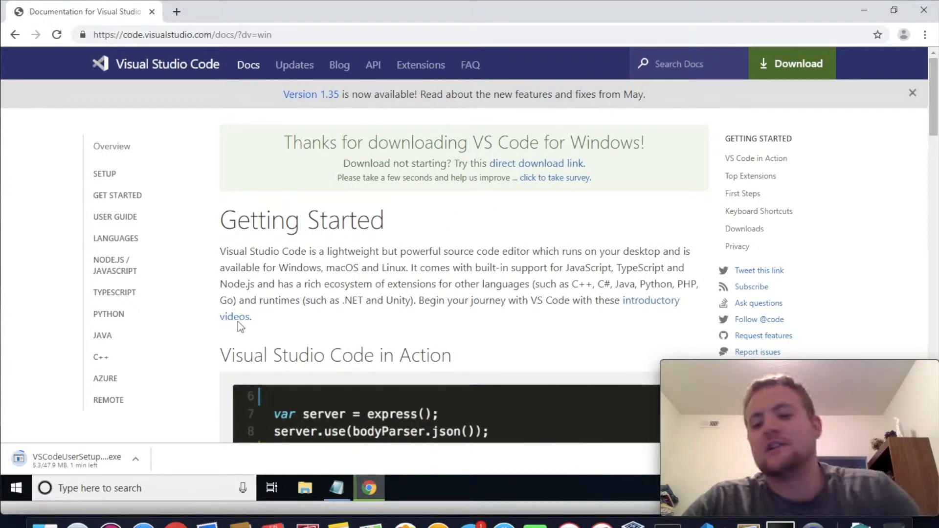
Search for "notepad++" in a new browser tab and open the Notepad++ home page
click(177, 17)
text(notepad)
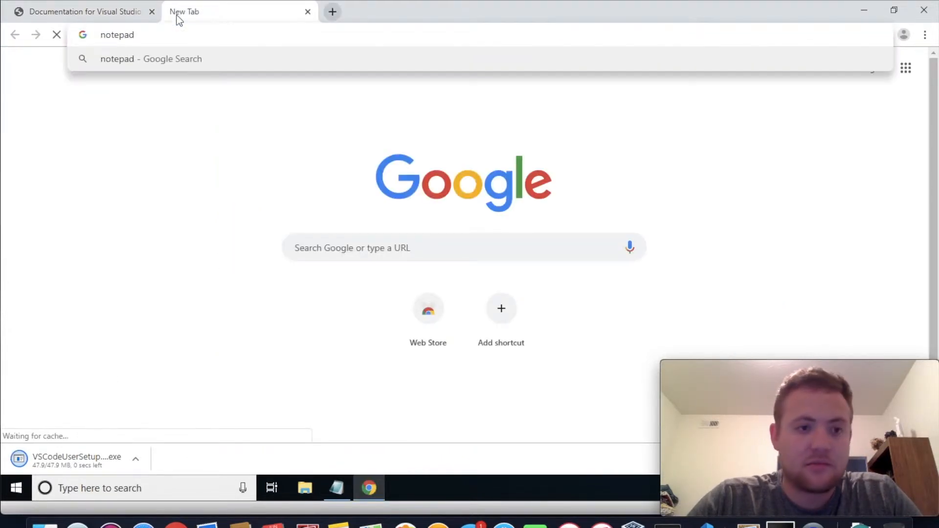
text(++)
key(Return)
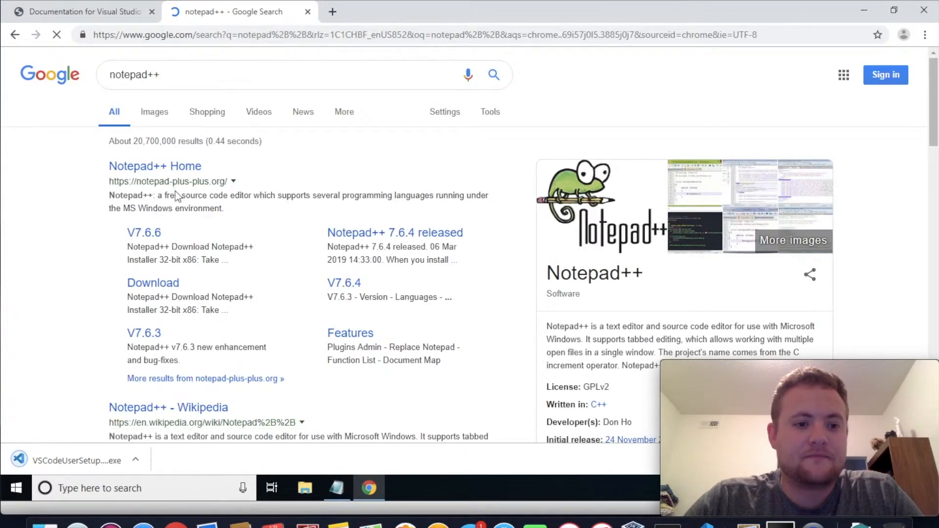
click(168, 167)
Search for "python download windows 10" in another new browser tab
click(332, 11)
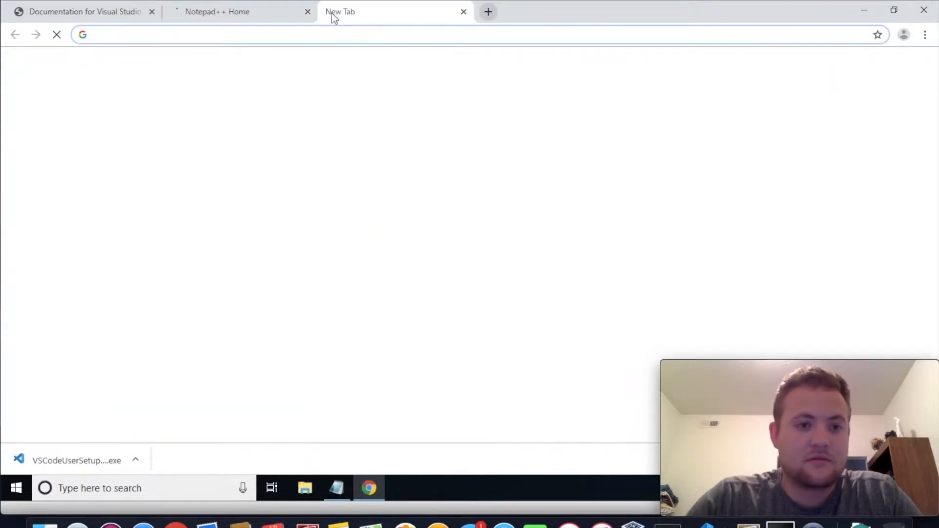
text(python down)
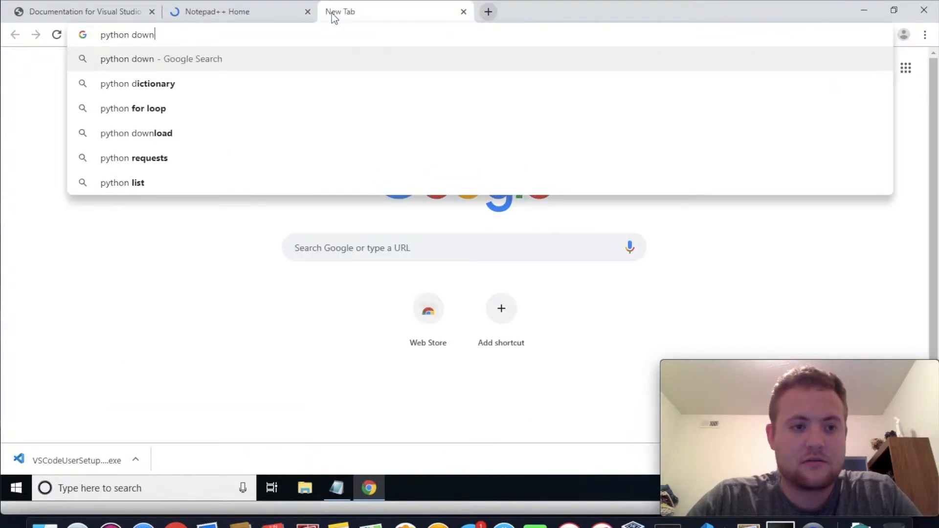
text(load win)
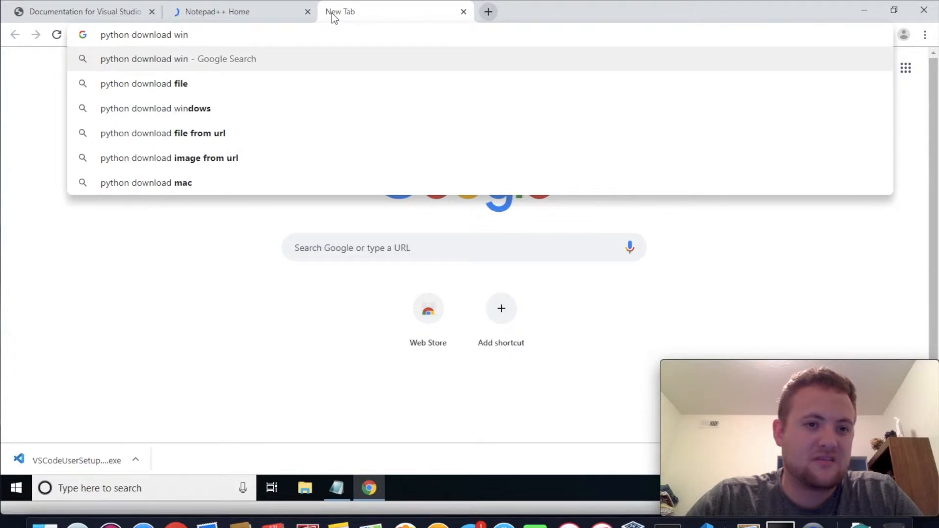
text(do)
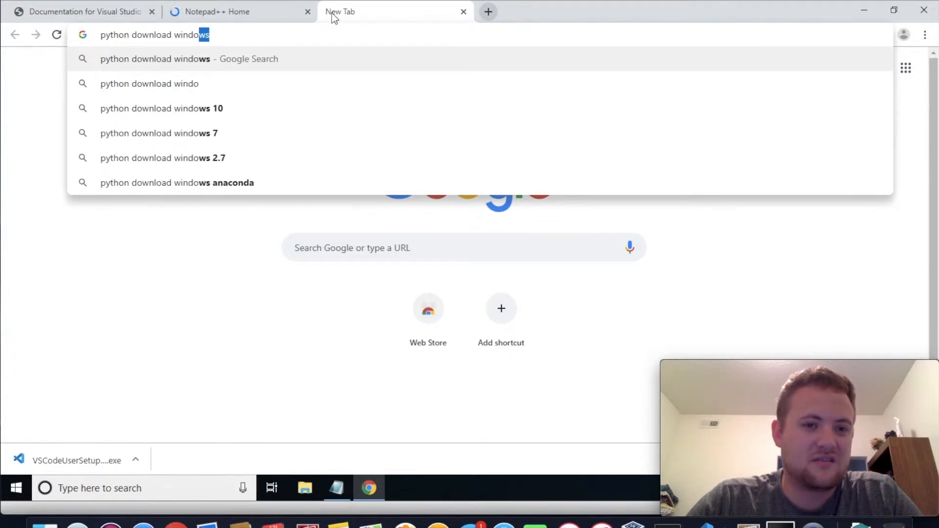
text(e)
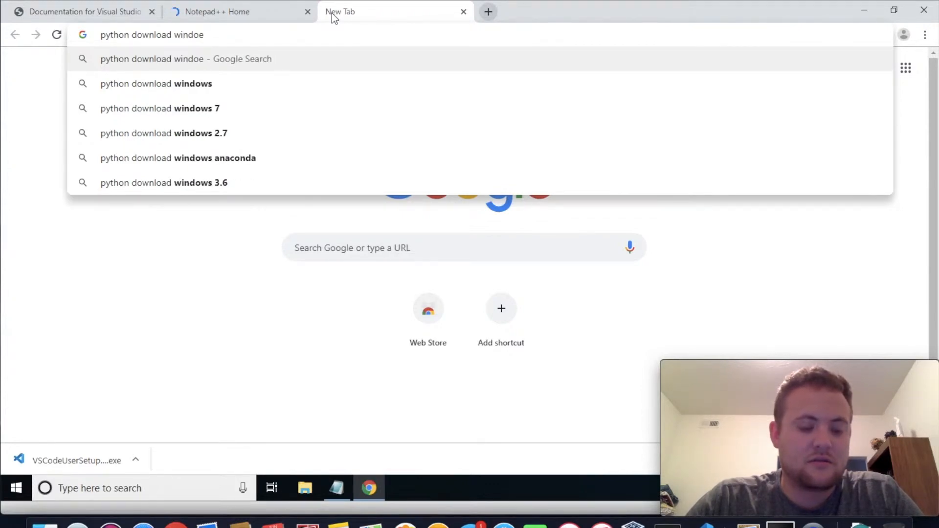
key(BackSpace)
text(s 10)
key(Return)
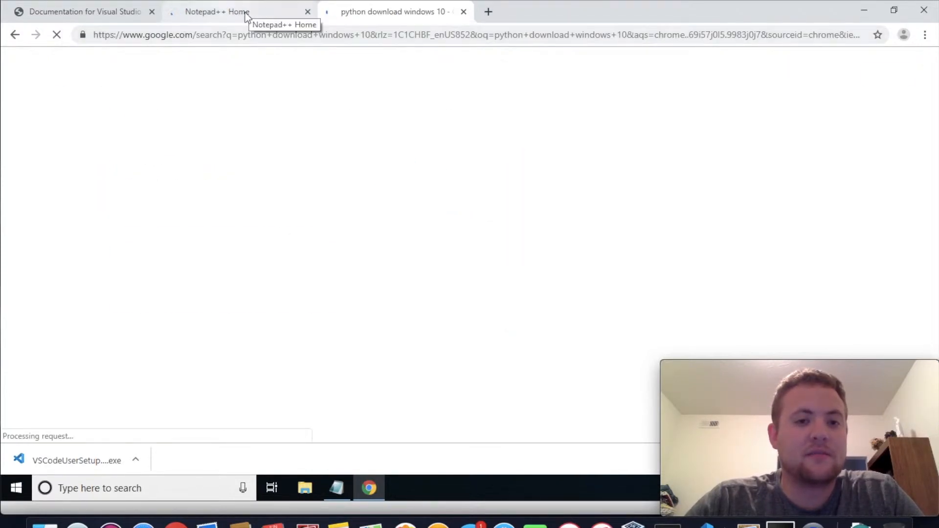
Return to the Notepad++ site and download the 64-bit x64 installer of version 7.7
click(211, 12)
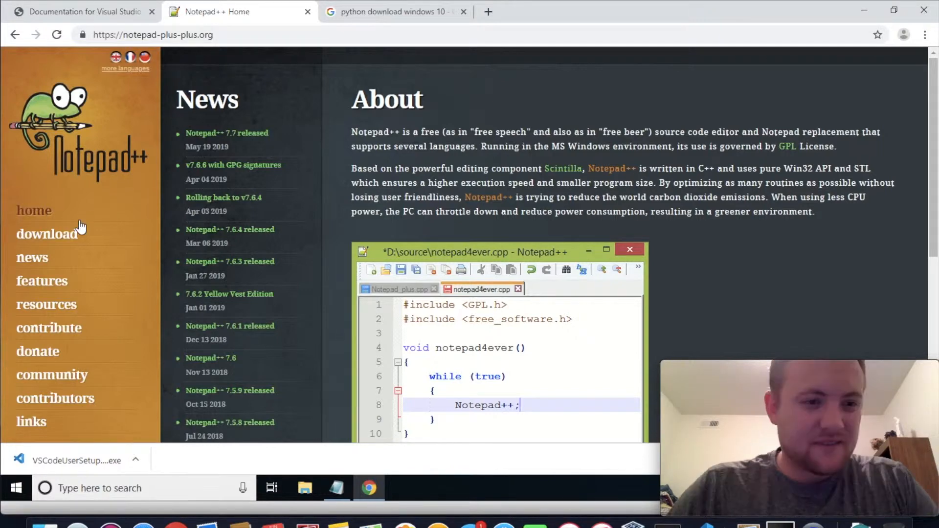
click(73, 233)
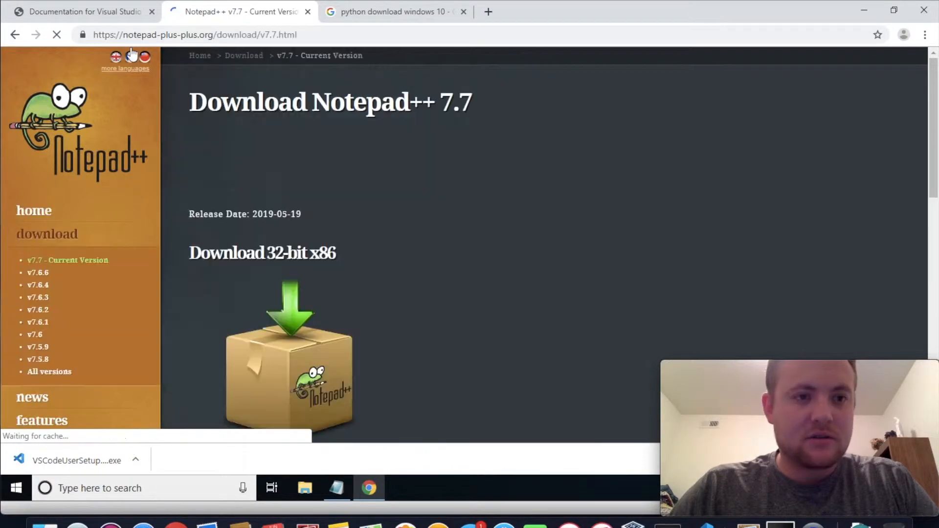
scroll(486, 269, down, 4)
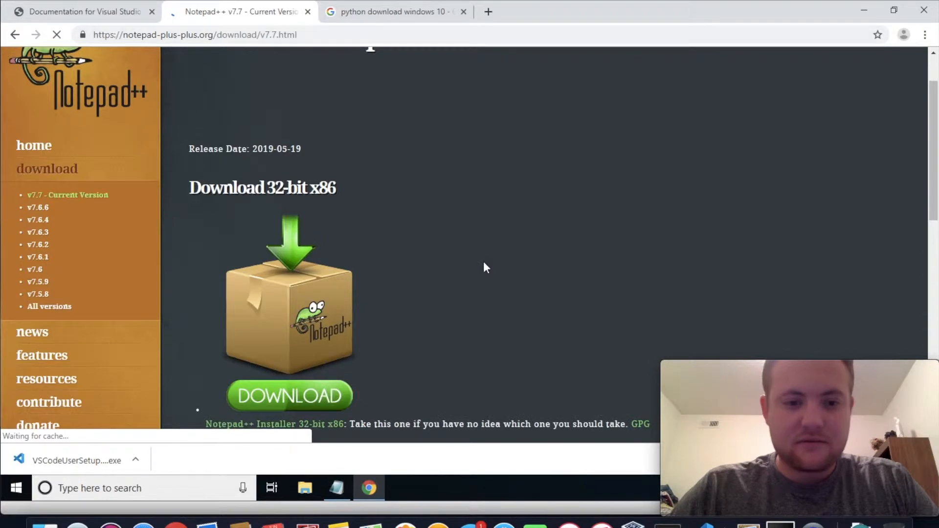
scroll(486, 267, down, 7)
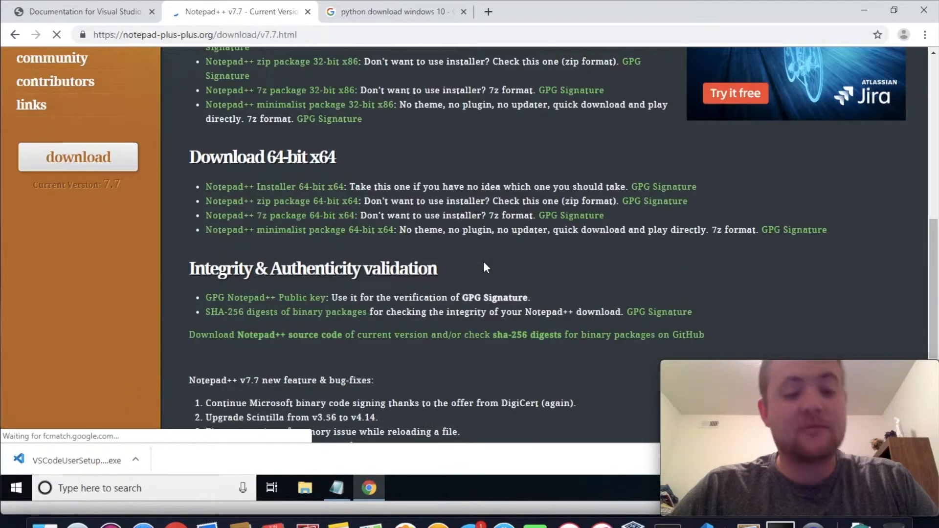
scroll(483, 262, up, 4)
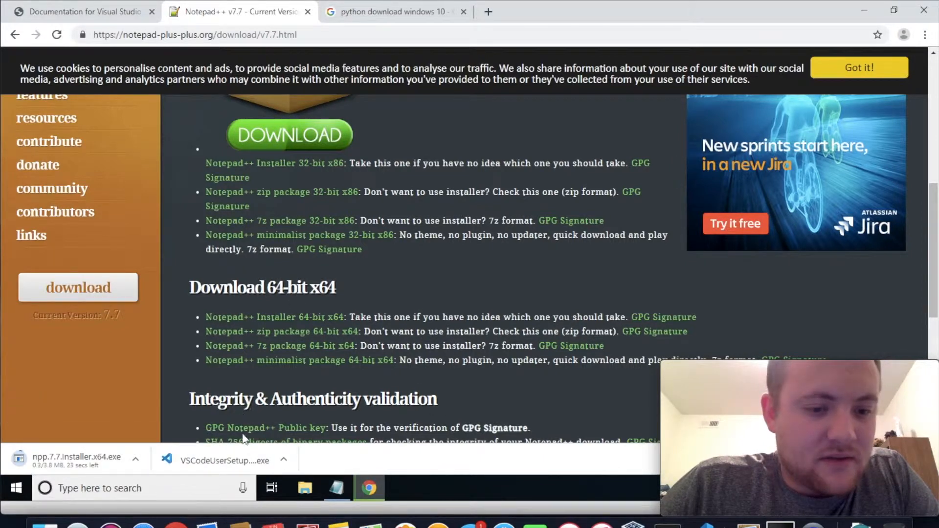
Launch the downloaded VS Code installer, accept its license agreement and keep the default destination and Start Menu folders
click(233, 459)
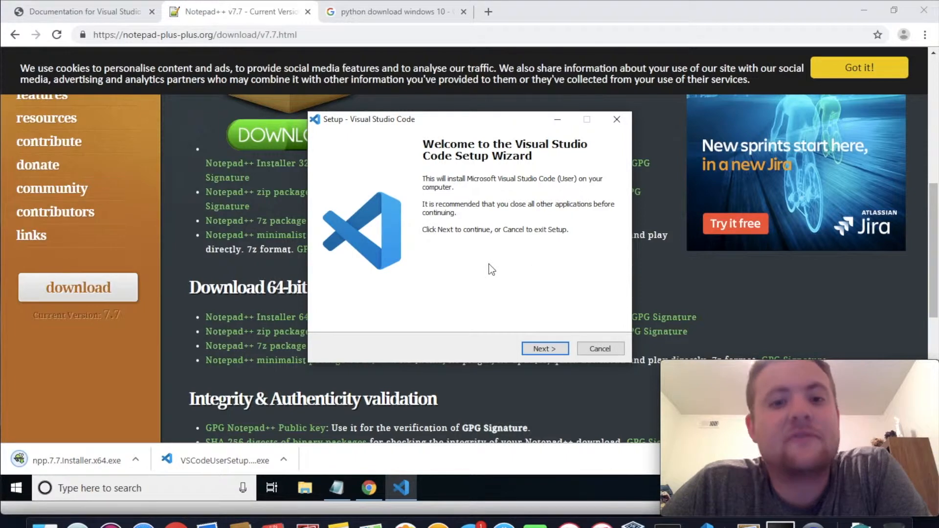
click(542, 350)
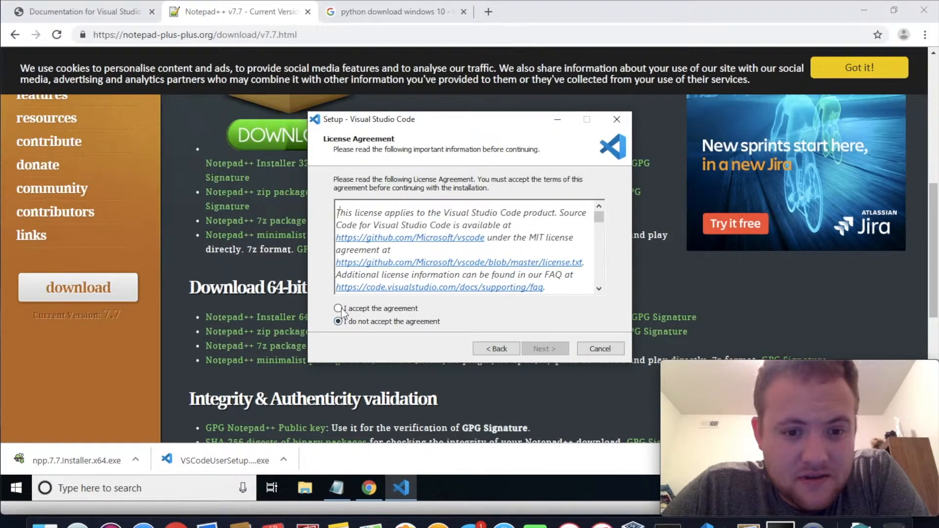
click(338, 309)
click(543, 349)
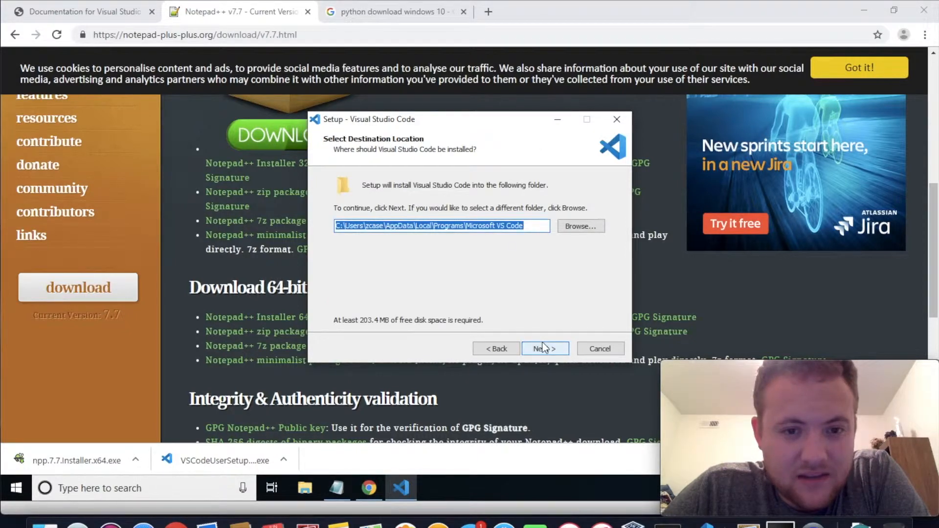
click(543, 349)
click(542, 348)
Enable the desktop icon alongside Add to PATH in the VS Code setup and start the installation
click(341, 221)
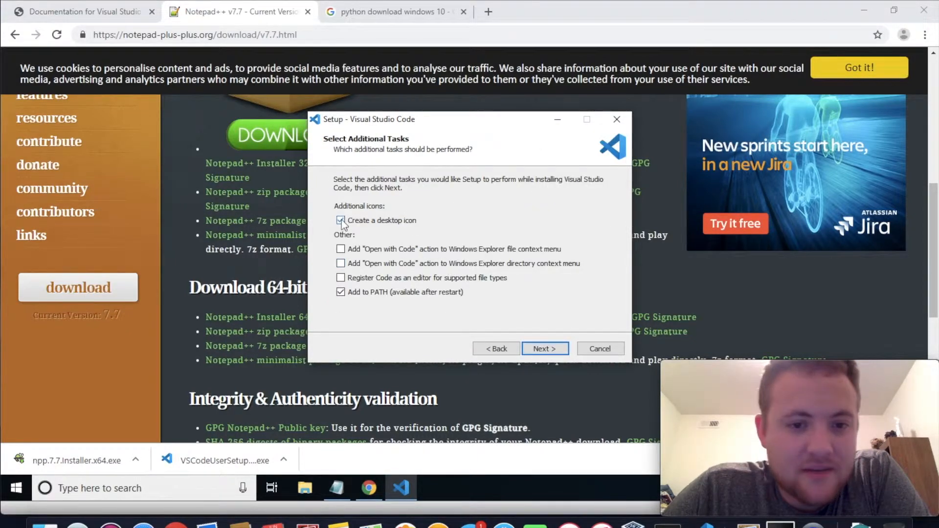
click(542, 349)
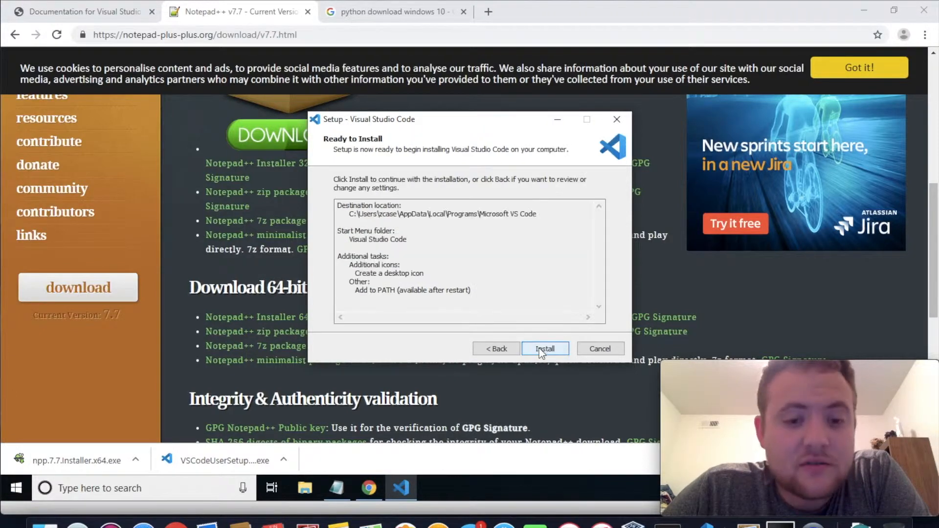
click(539, 349)
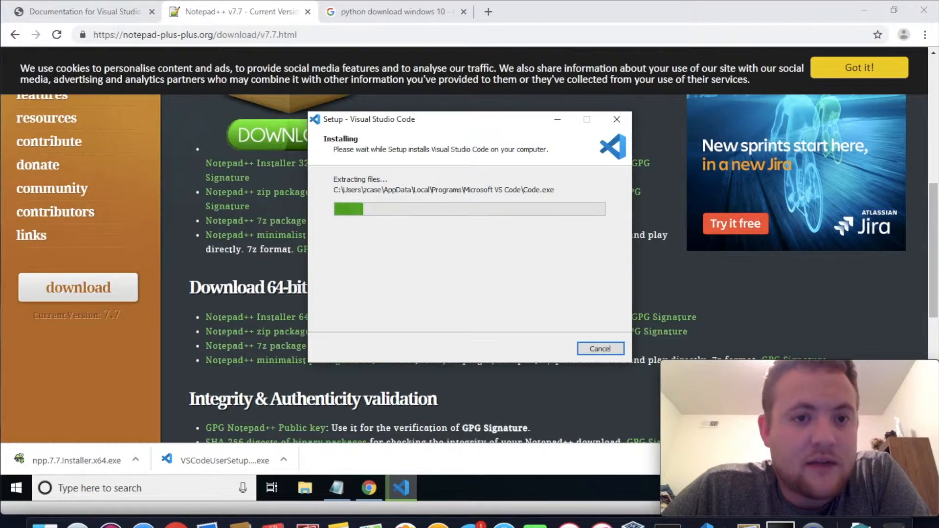
Return to the Python search results and open the Download Python page on Python.org
click(384, 10)
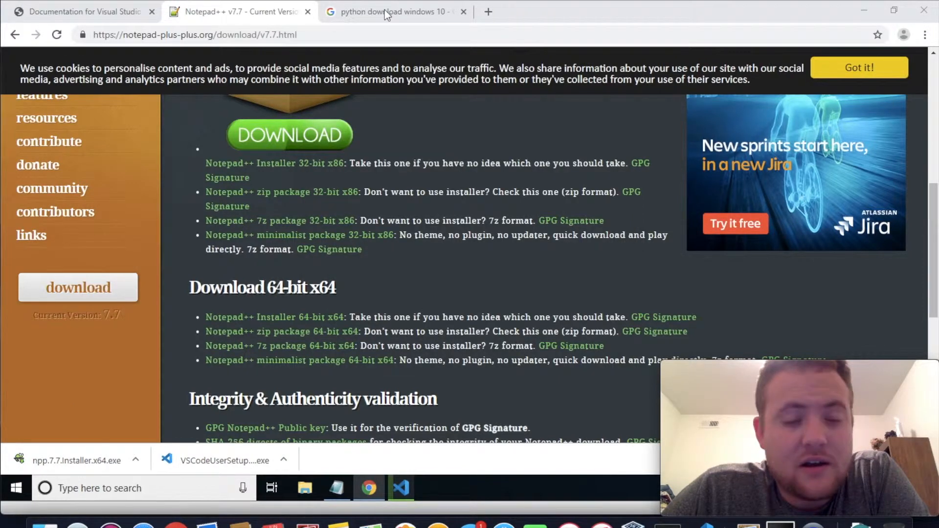
click(385, 9)
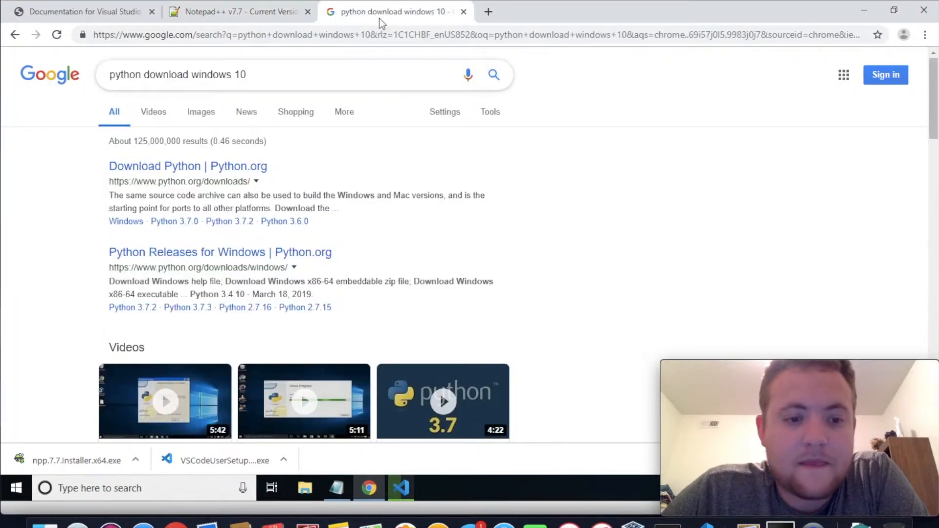
click(211, 168)
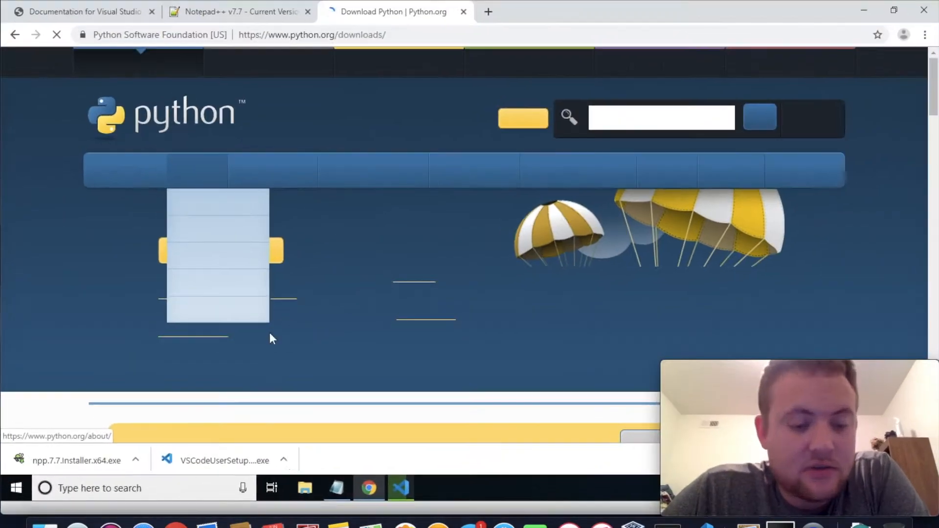
Review the development environment tool list in the Notepad note, from vscode to git bash, and return to the browser
click(226, 486)
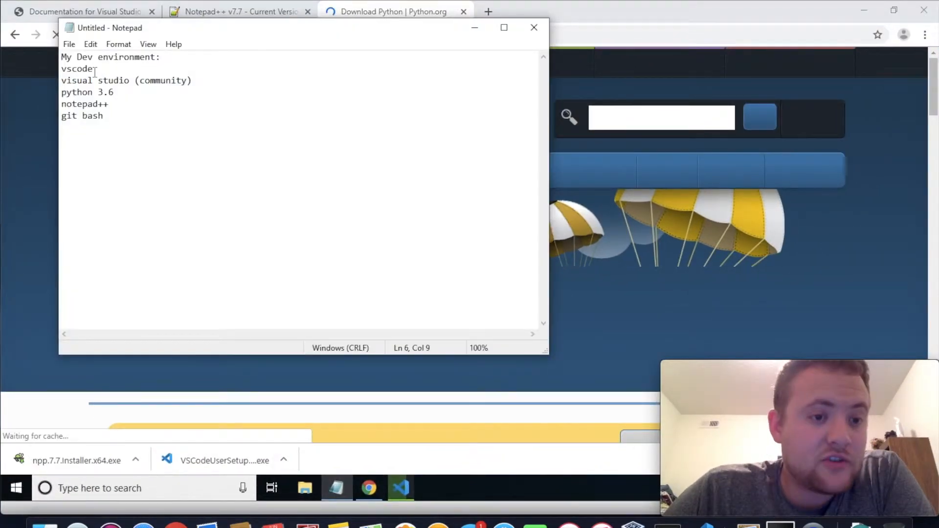
click(95, 72)
click(203, 79)
drag(204, 80, 34, 81)
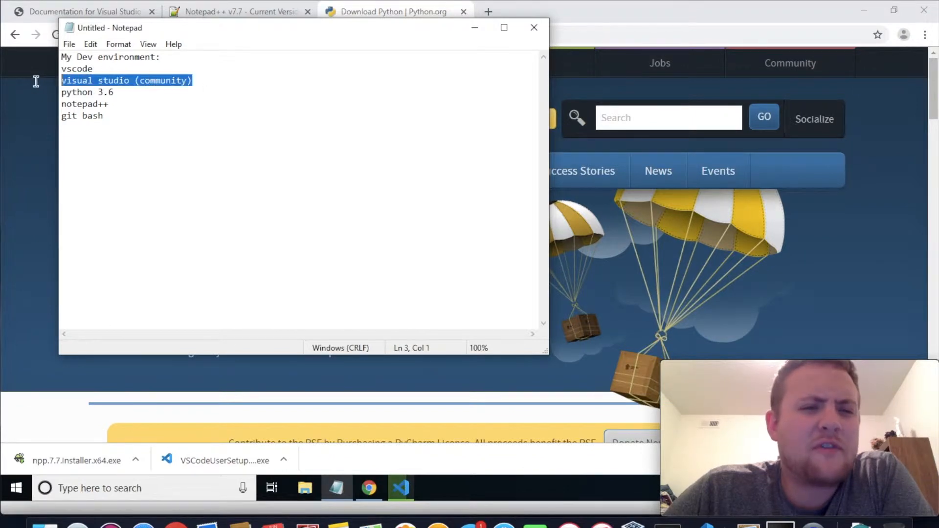
click(114, 93)
drag(109, 92, 53, 90)
drag(105, 115, 60, 115)
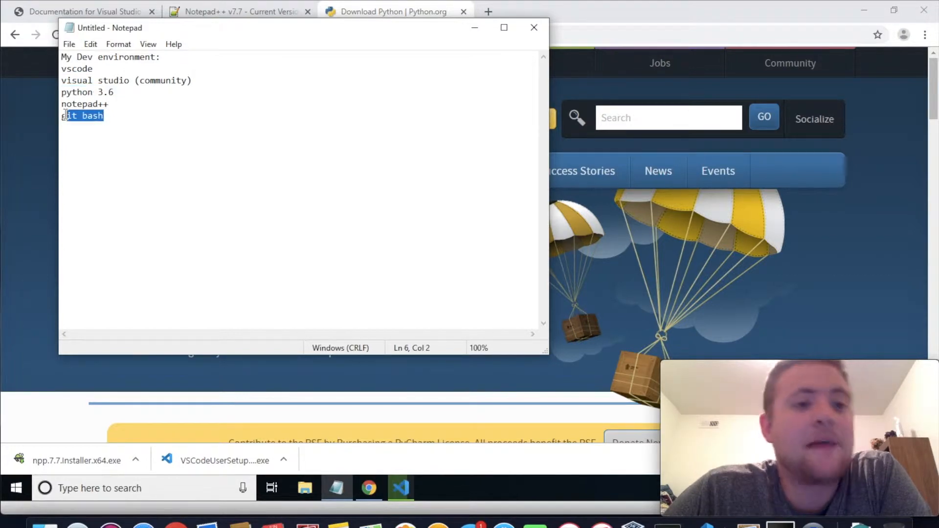
click(572, 4)
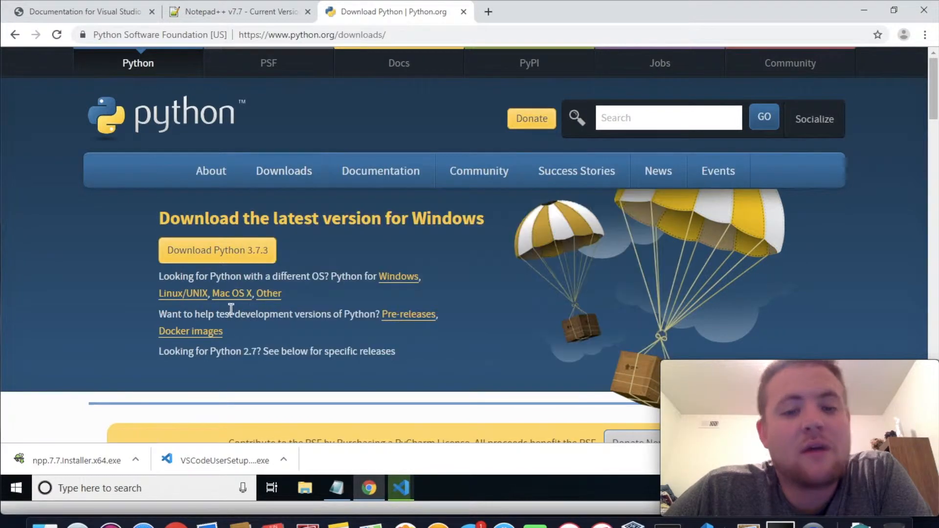
Open the Python releases for Windows and download the Windows x86-64 executable installer of Python 3.6.8
mouse_move(299, 171)
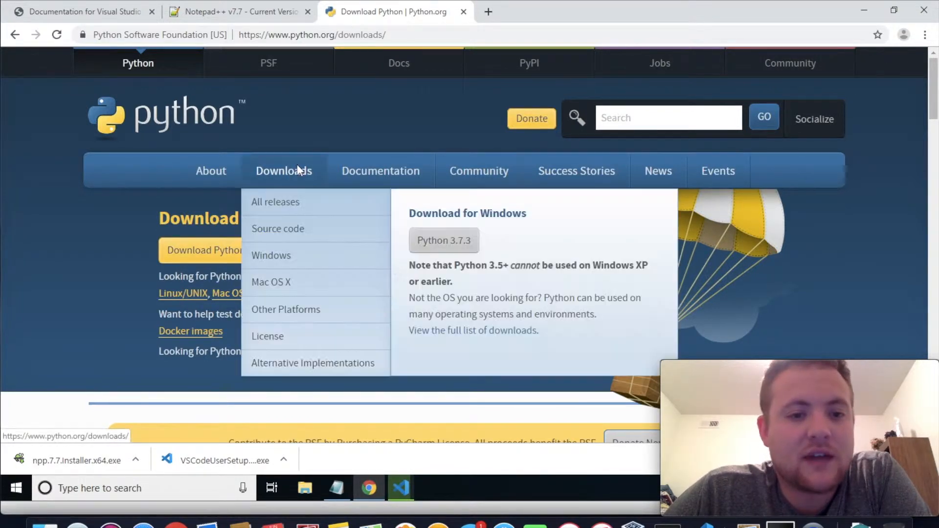
click(303, 263)
scroll(303, 264, down, 1)
scroll(303, 264, down, 1)
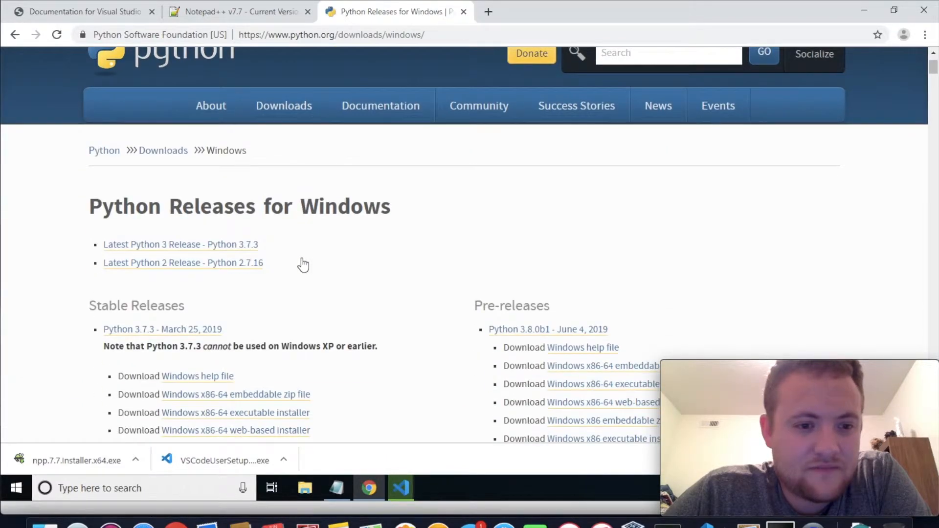
scroll(303, 265, down, 8)
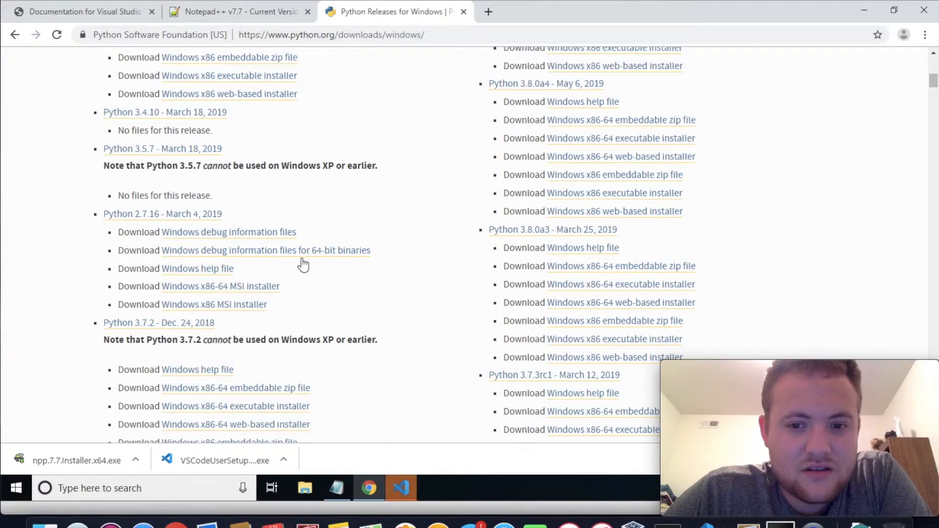
scroll(303, 265, down, 5)
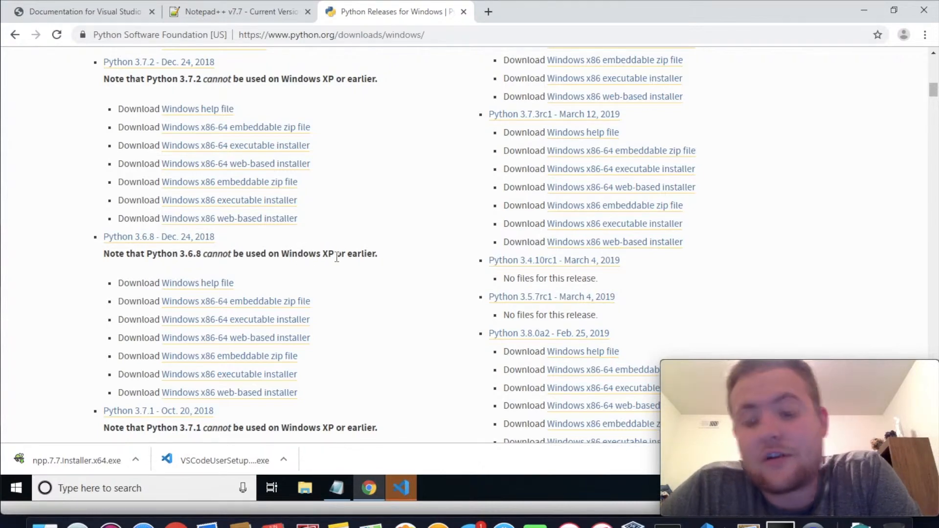
click(299, 327)
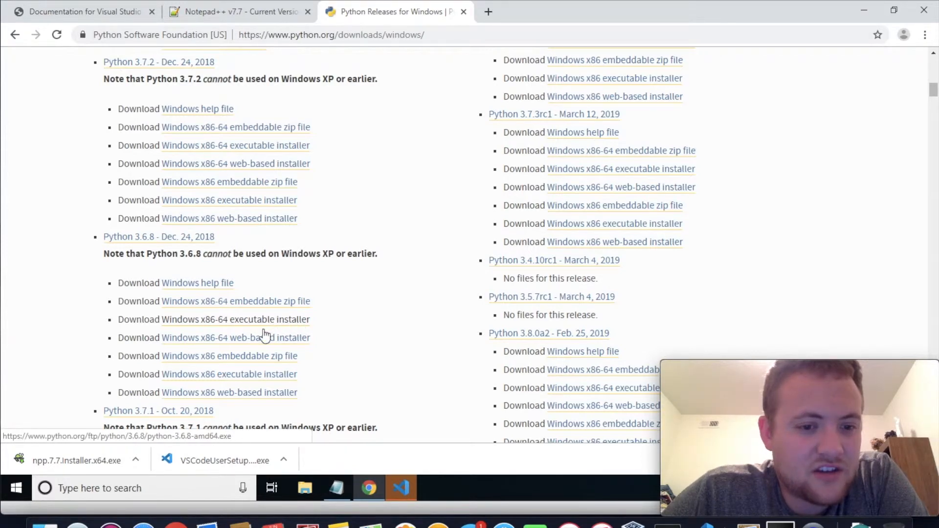
Finish the VS Code setup with Launch Visual Studio Code enabled, dismiss the app-choice prompt and return to Chrome
click(405, 483)
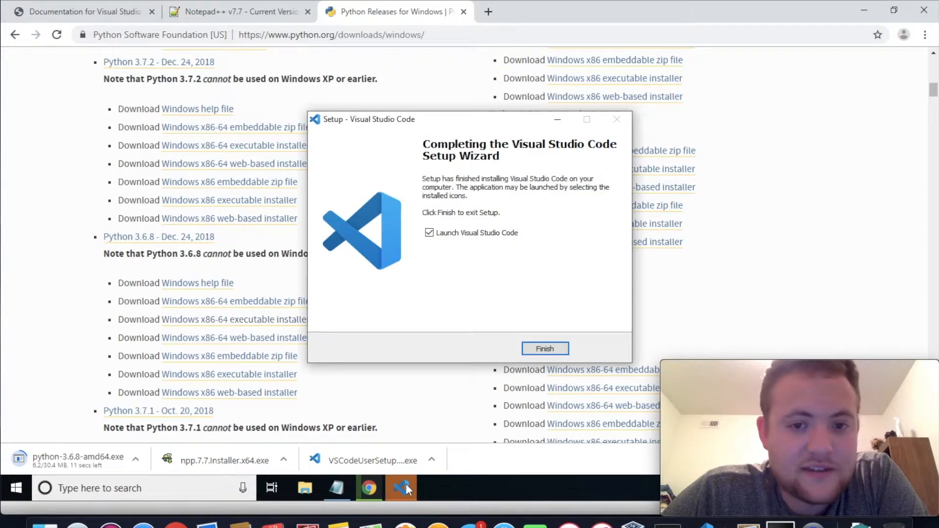
click(548, 348)
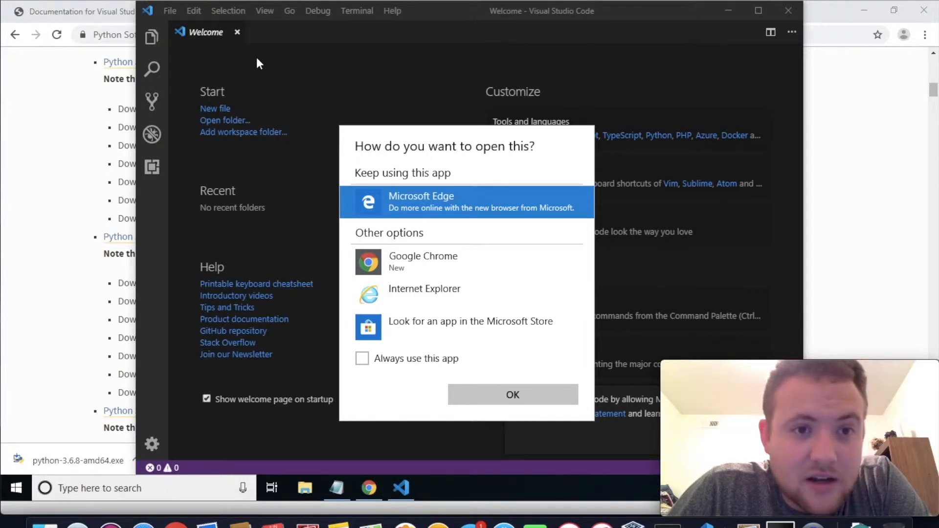
click(673, 281)
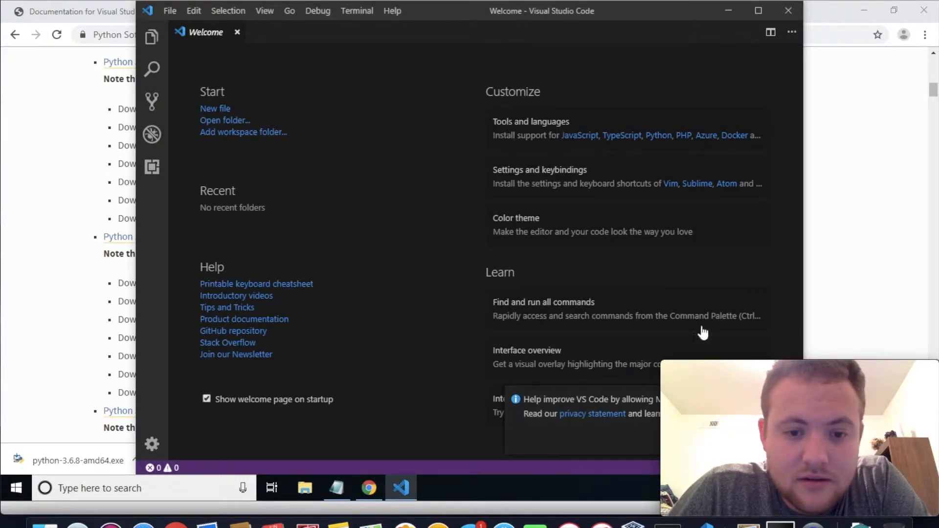
click(828, 225)
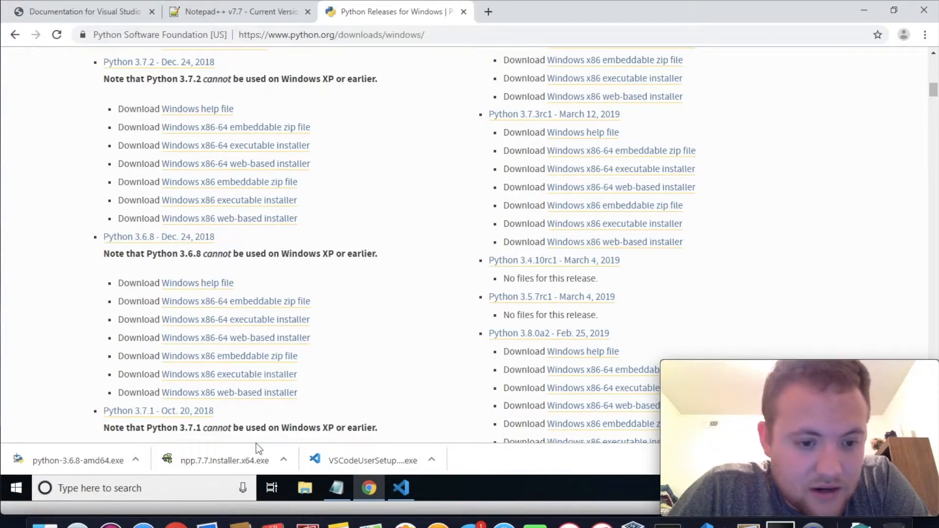
Launch the downloaded Notepad++ installer, allow it to make changes and confirm English as the installer language
click(245, 460)
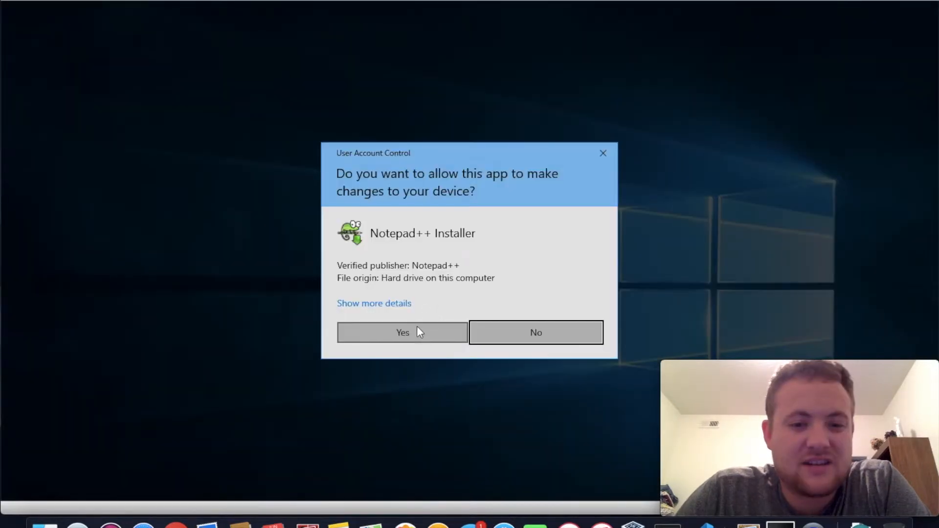
click(416, 328)
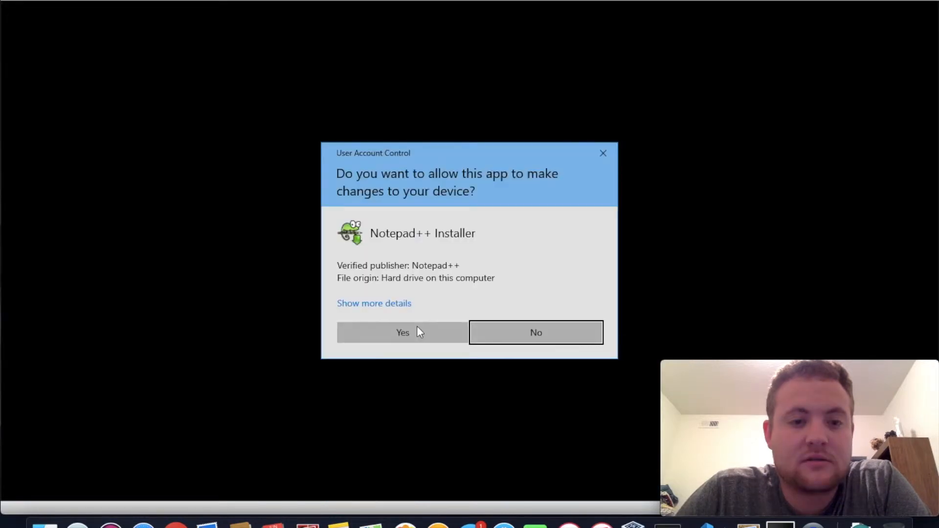
click(431, 334)
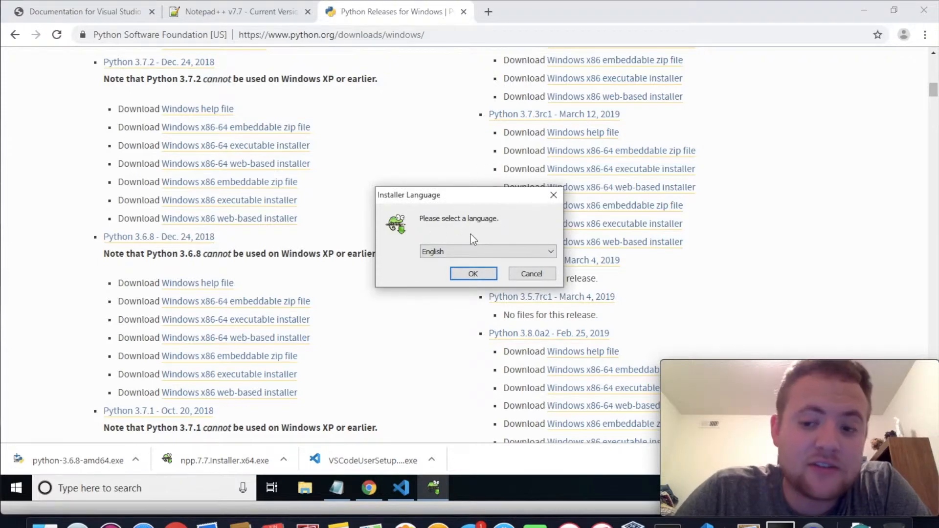
click(471, 272)
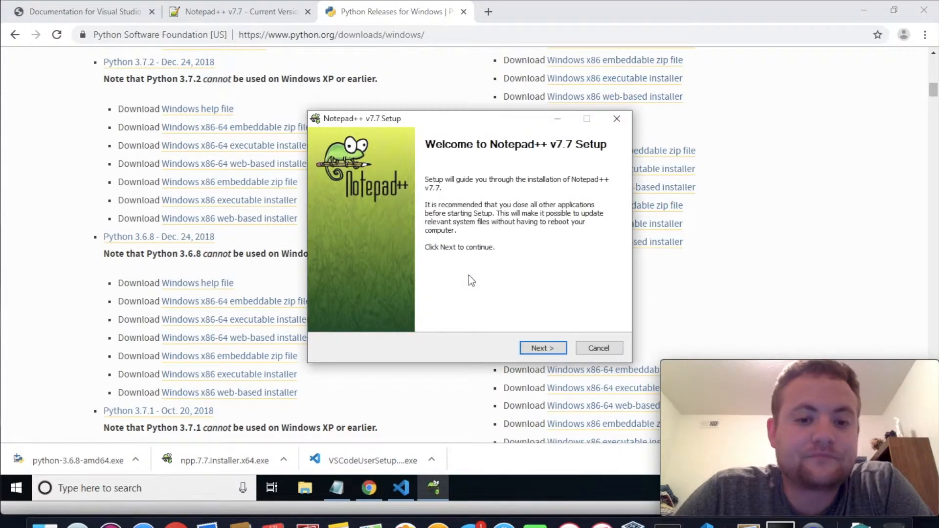
Accept the license, install Notepad++ v7.7 with the preselected components, and close the program after setup launches it
click(542, 348)
click(542, 348)
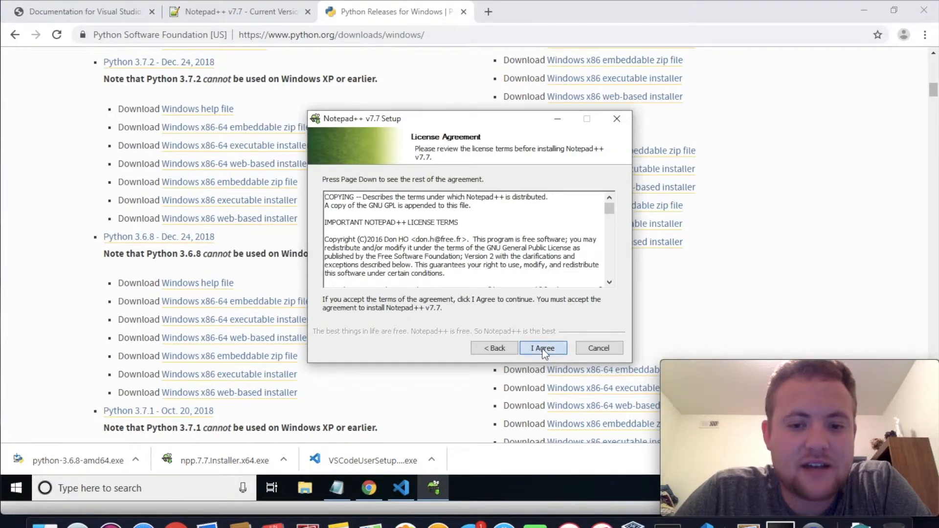
click(543, 348)
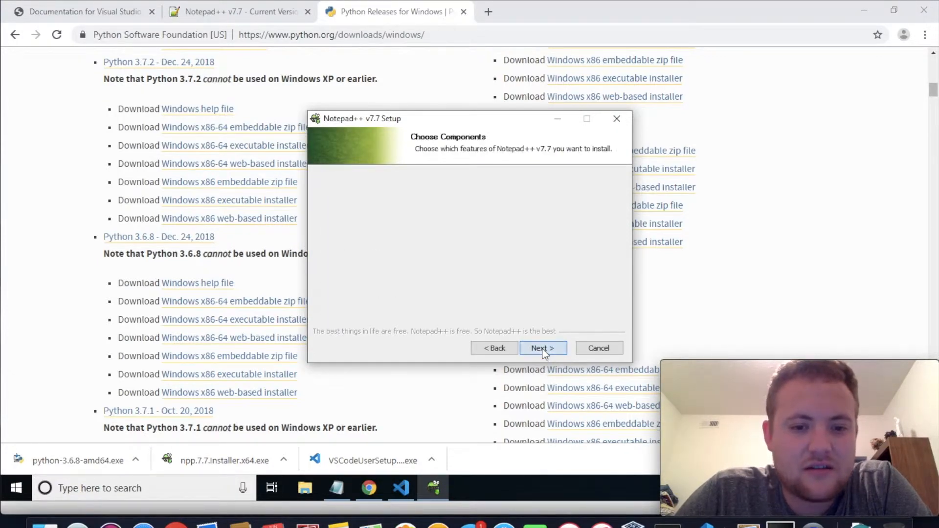
mouse_move(606, 243)
mouse_down()
mouse_move(607, 255)
mouse_move(607, 247)
mouse_up()
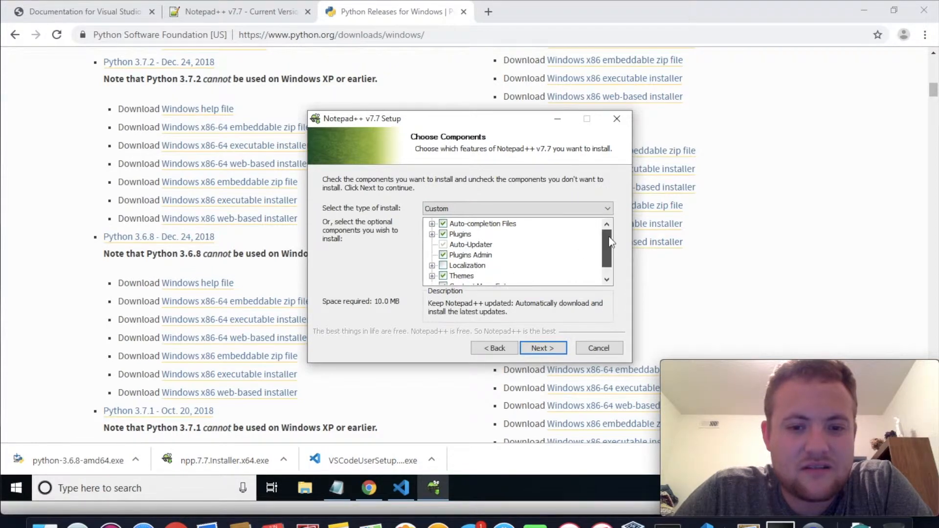
click(552, 350)
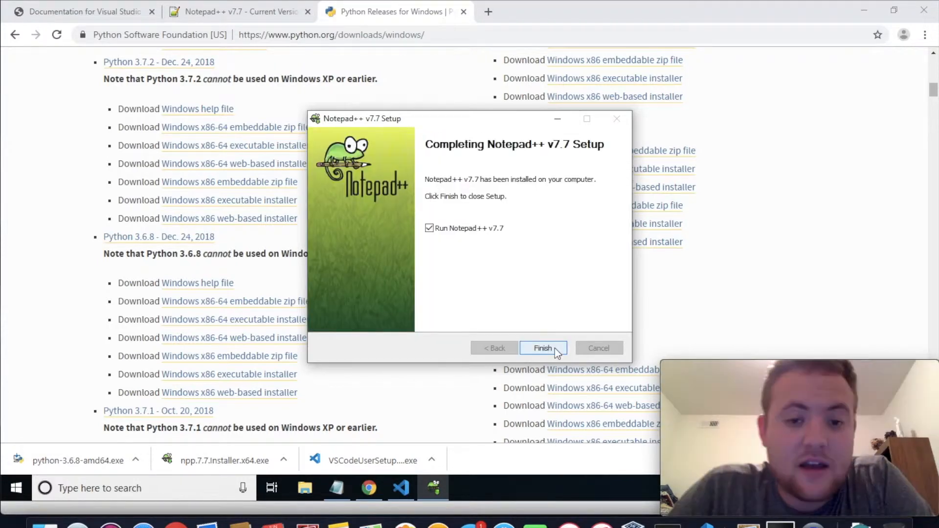
click(543, 347)
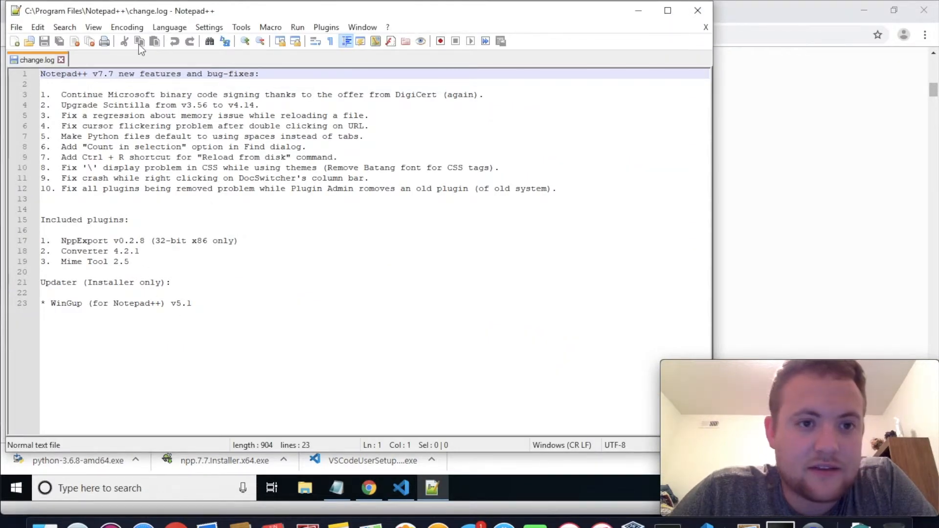
click(698, 10)
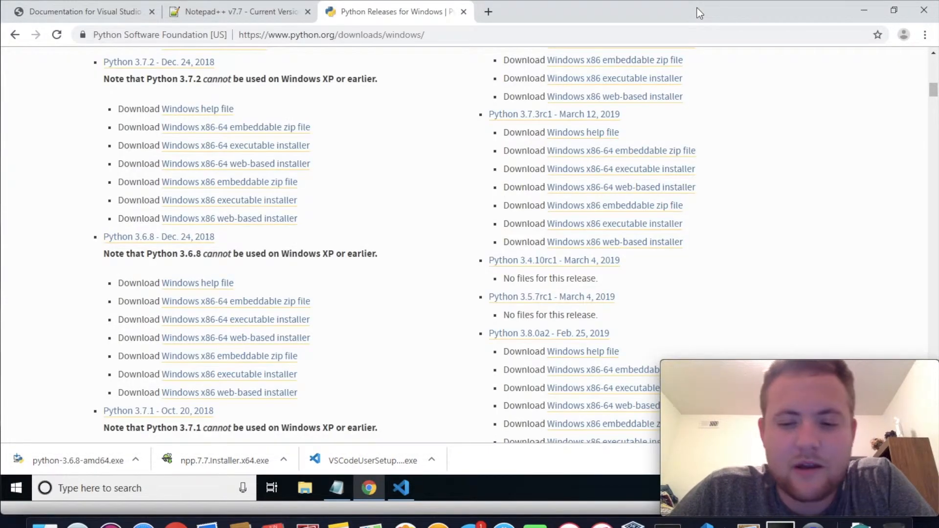
Launch the Python 3.6.8 installer, enable Add Python 3.6 to PATH and proceed to the customized installation options
click(79, 461)
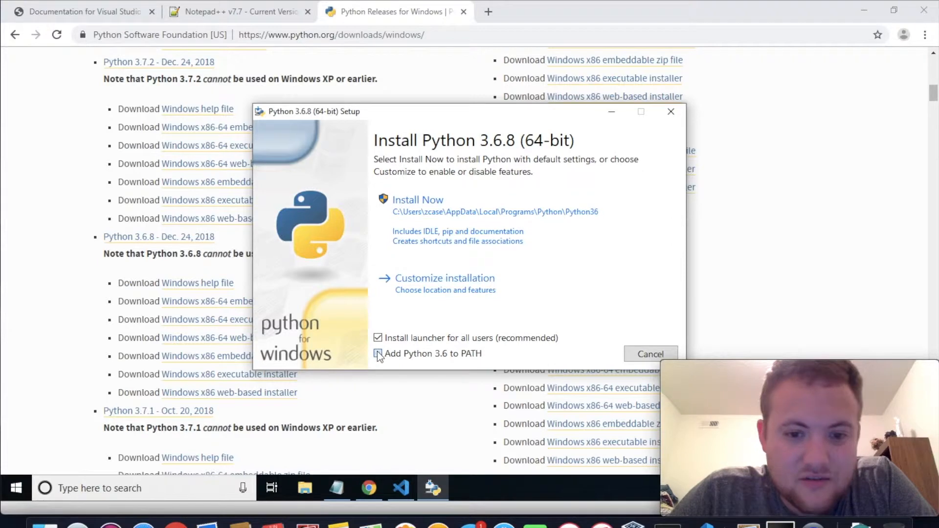
click(378, 354)
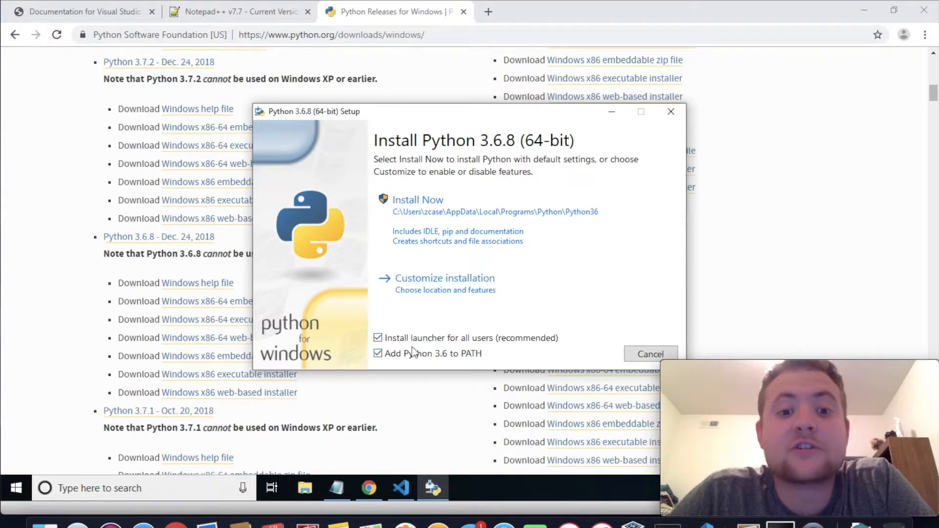
click(449, 279)
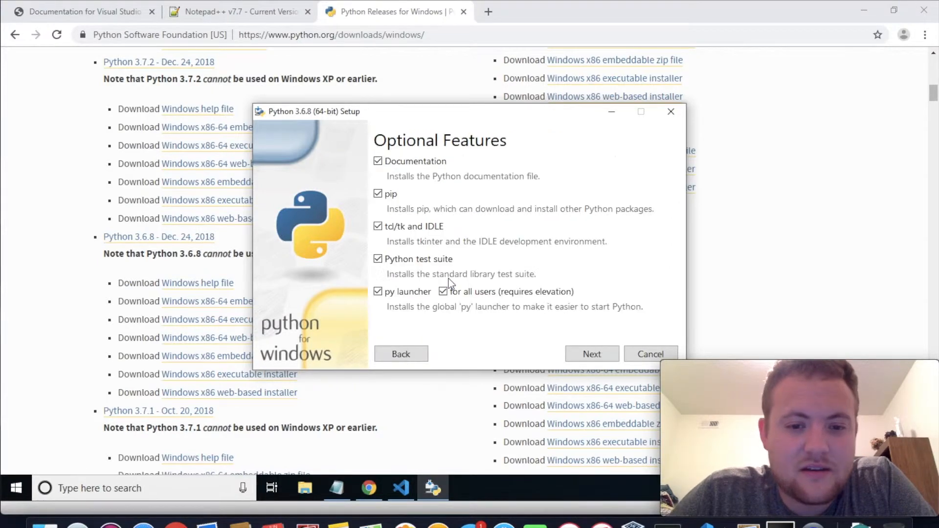
Enable Install for all users with location C:\Program Files\Python36, start the Python 3.6.8 installation and allow it to make changes
click(592, 354)
click(379, 162)
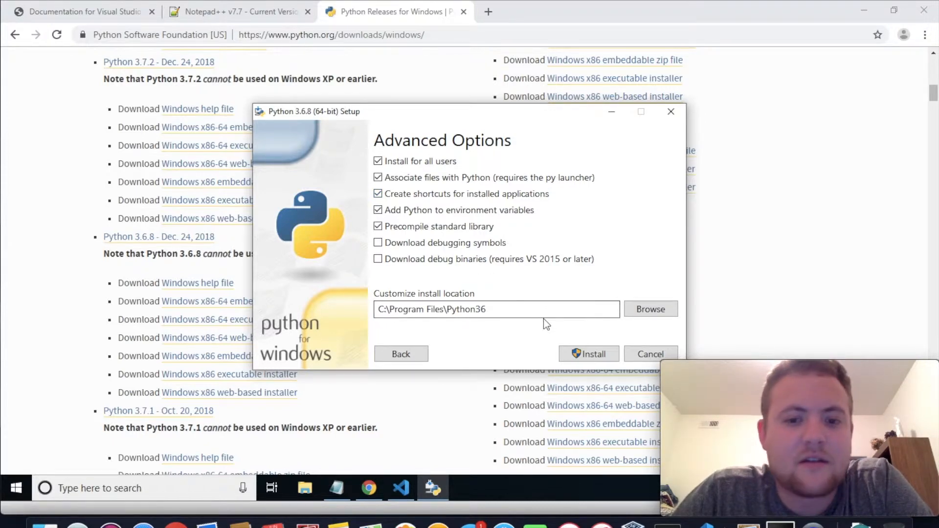
click(588, 349)
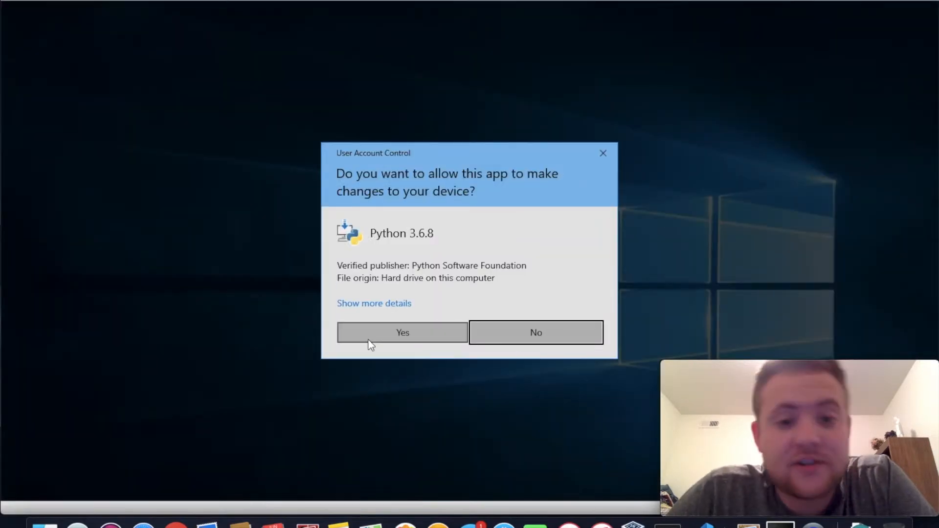
click(391, 337)
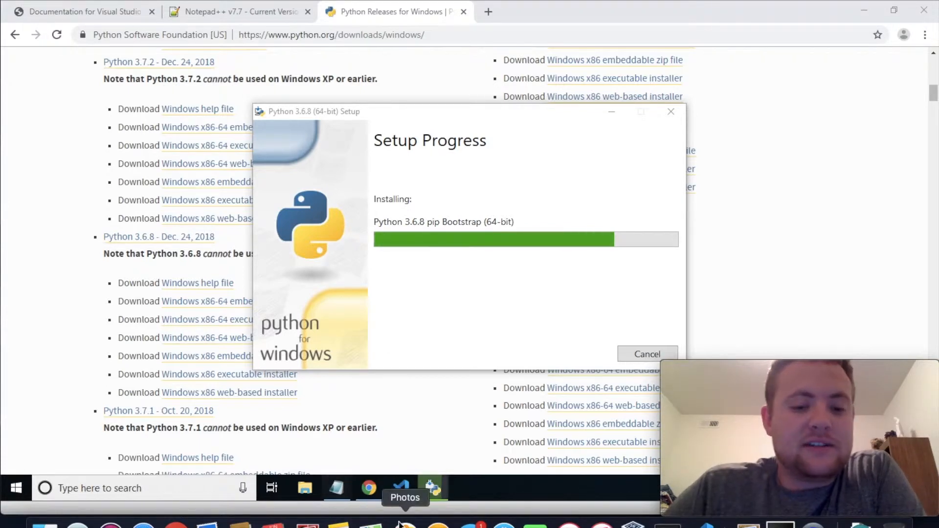
Search the web for "git bash windows" in a new browser tab
click(489, 12)
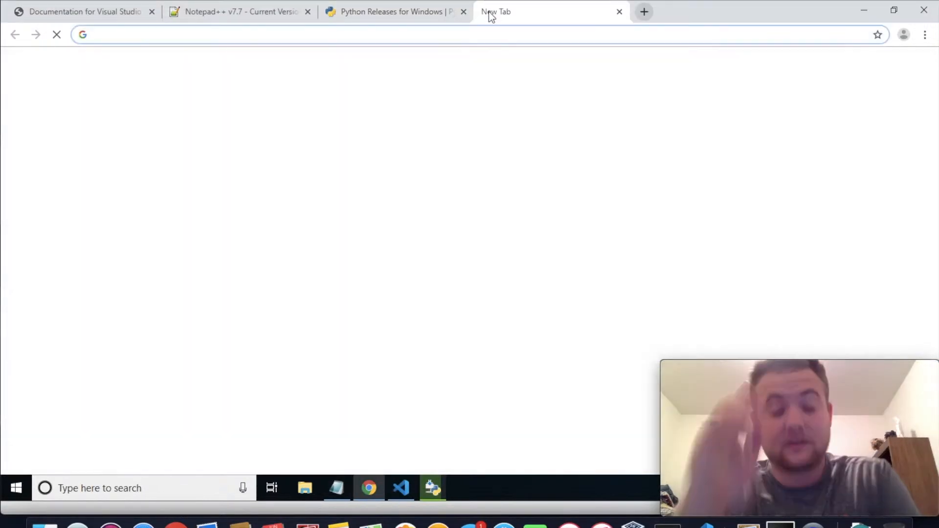
text(gti)
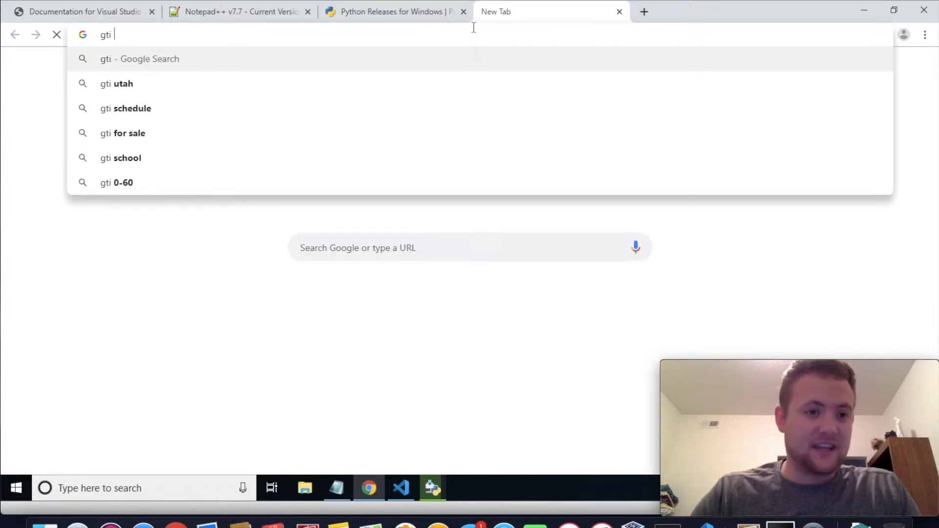
key(BackSpace)
key(BackSpace)
text(it )
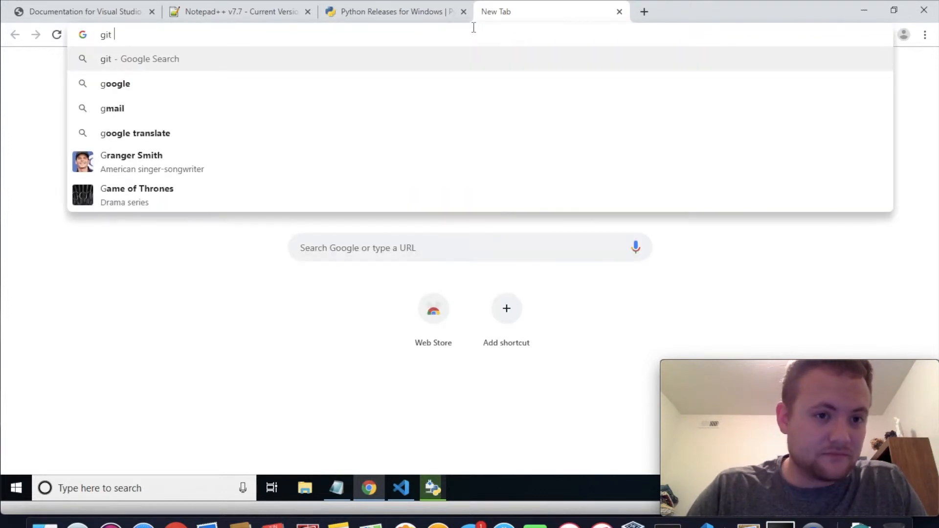
text(bash)
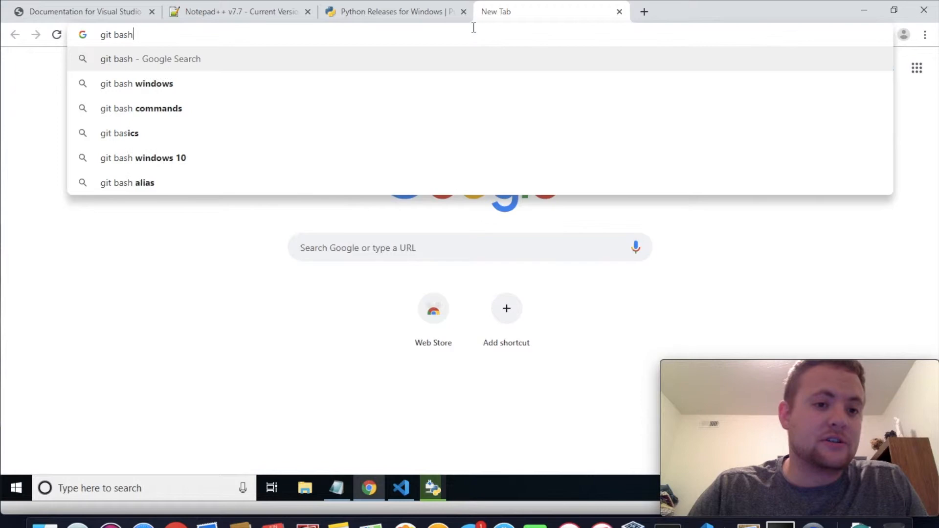
key(Down)
key(Return)
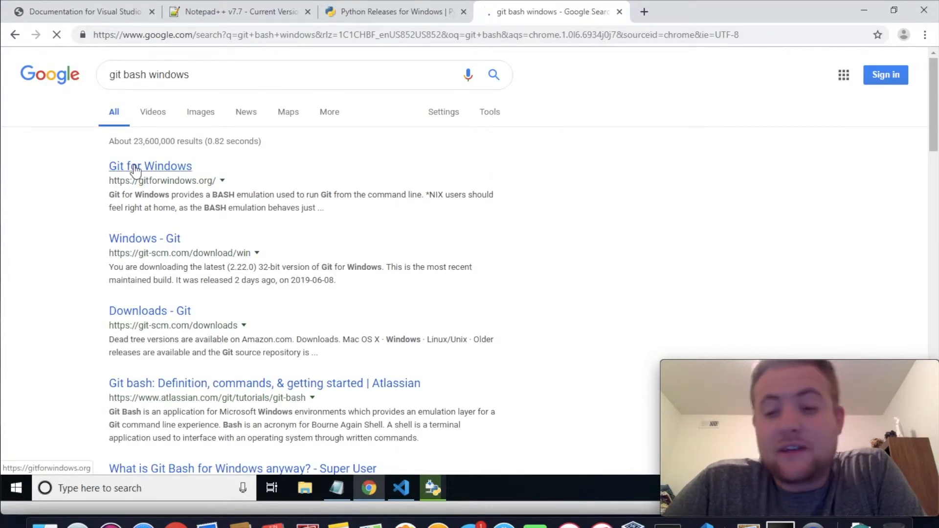
Open the Git for Windows site and download the Git-2.22.0-64-bit.exe installer
click(135, 166)
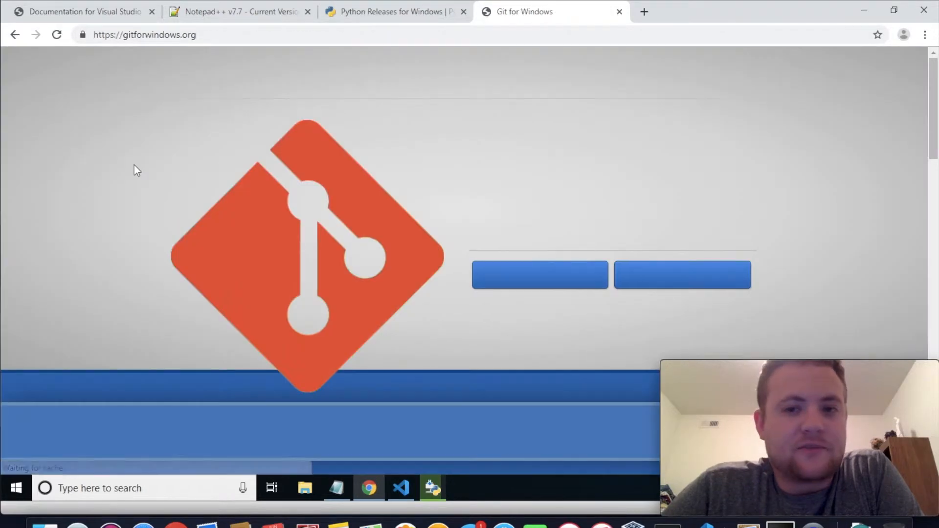
scroll(524, 230, down, 1)
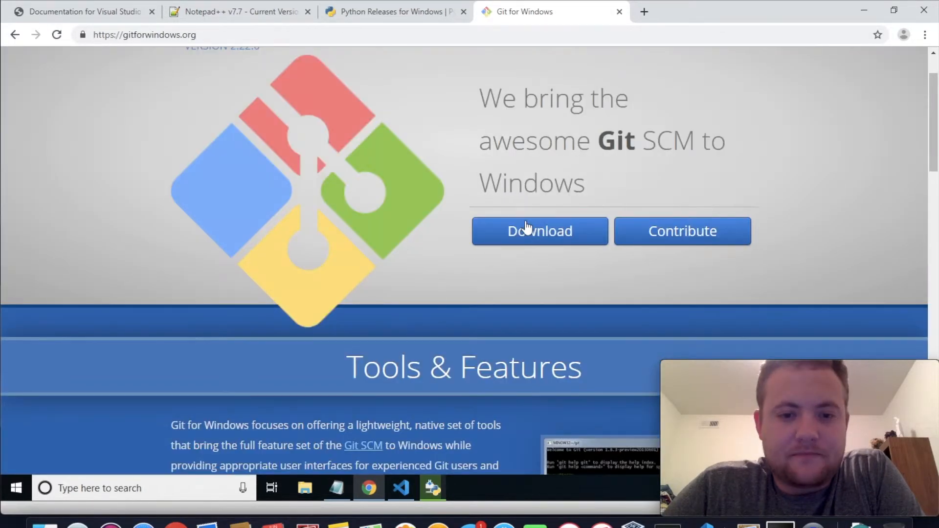
click(550, 234)
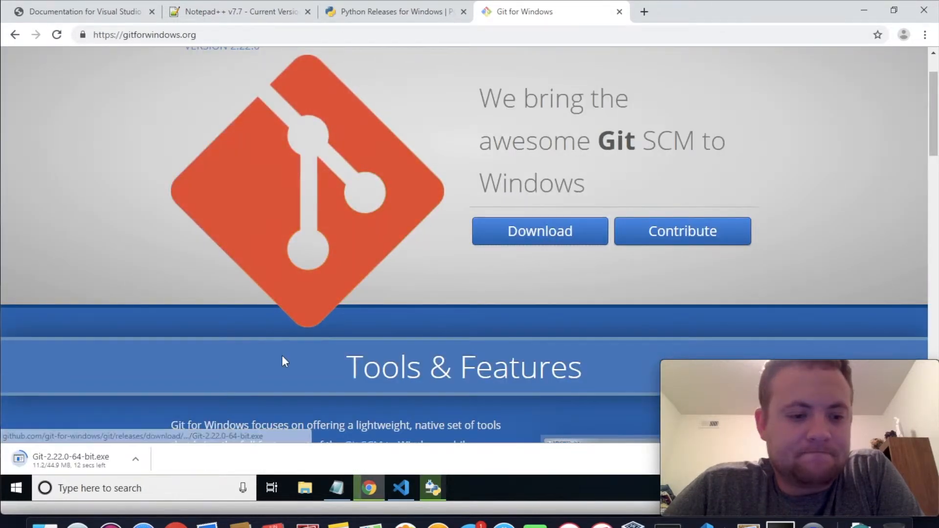
Remove the "visual studio (community)" line from the Notepad list and return to the Python setup window
click(432, 489)
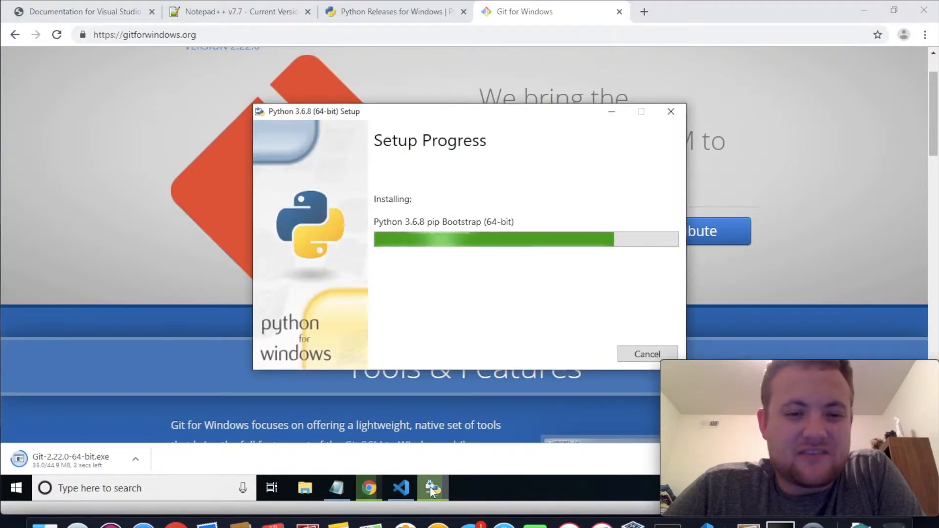
click(337, 488)
click(118, 114)
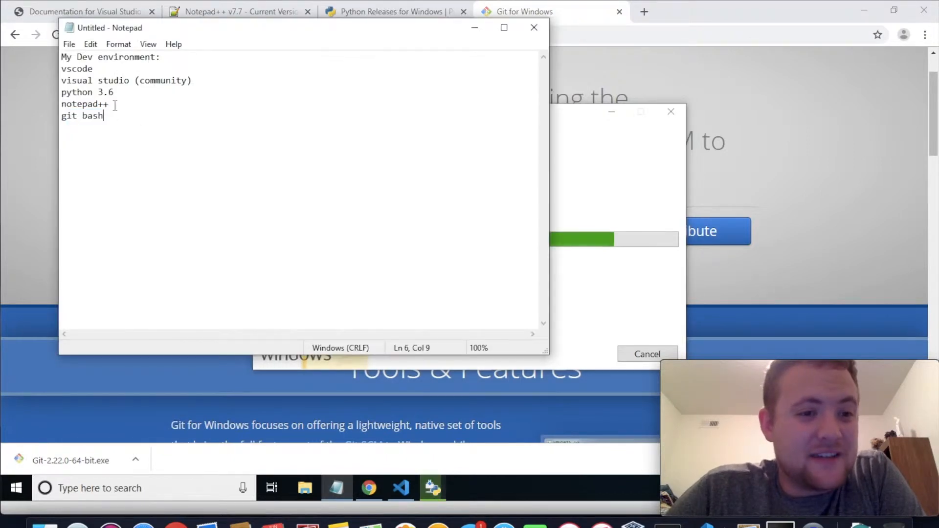
drag(195, 80, 51, 79)
key(BackSpace)
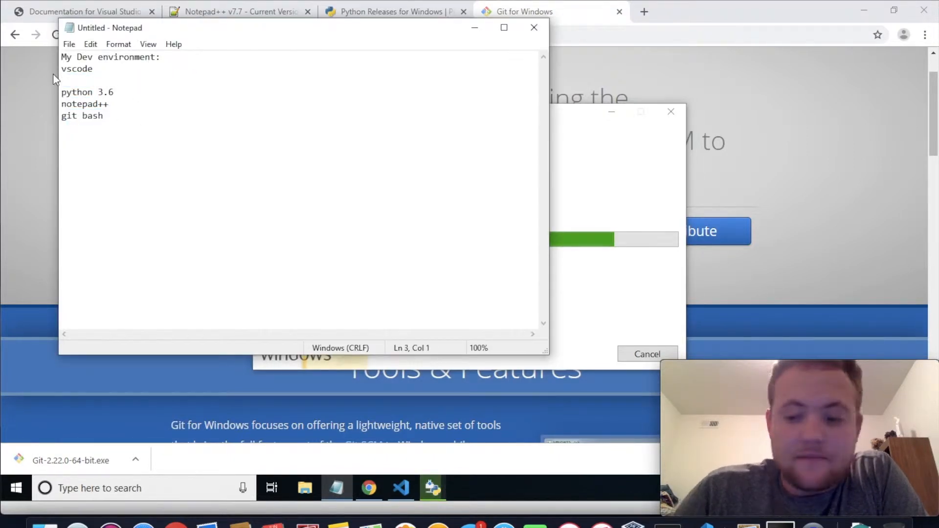
key(BackSpace)
drag(105, 104, 42, 70)
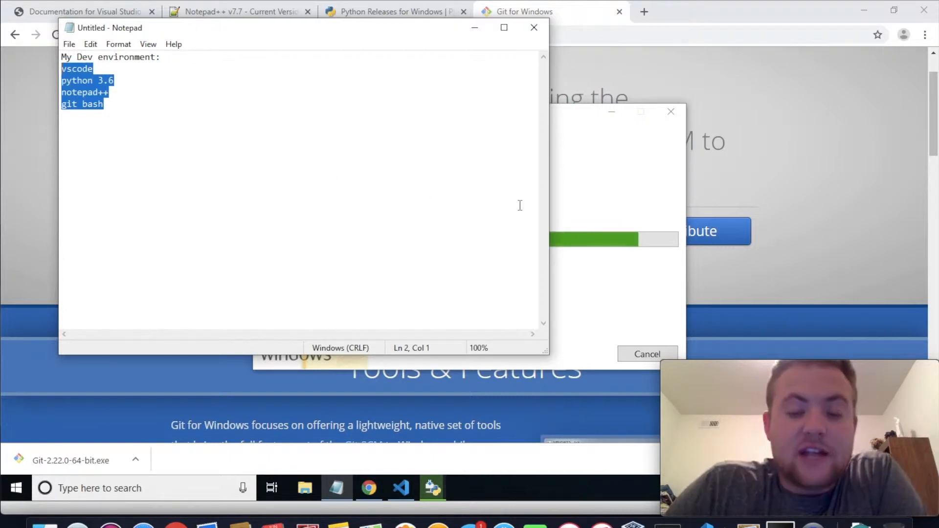
click(582, 166)
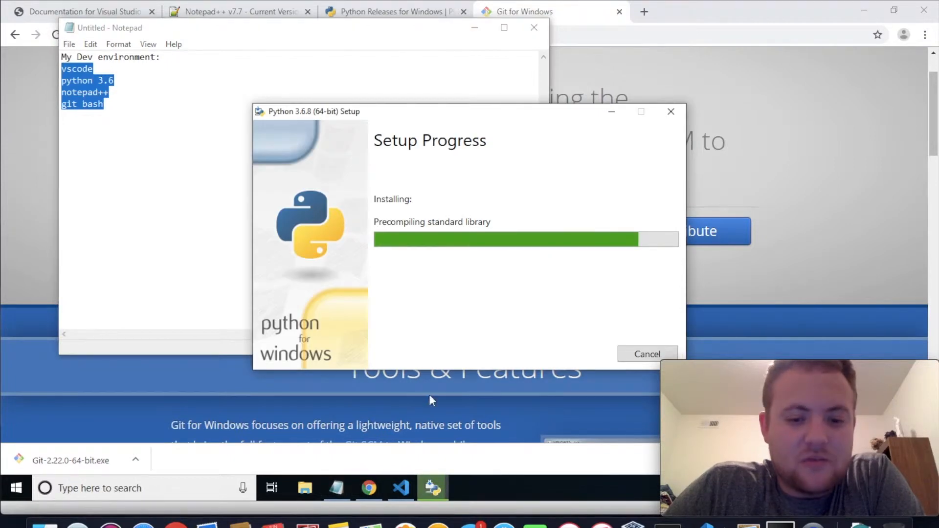
Launch the downloaded Git-2.22.0-64-bit.exe installer and allow it to make changes to the device
click(97, 454)
click(425, 483)
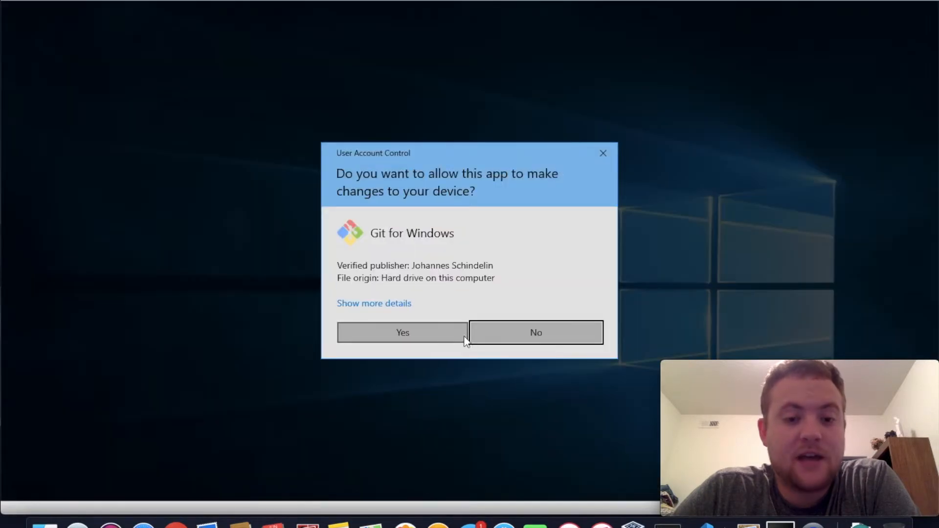
click(425, 327)
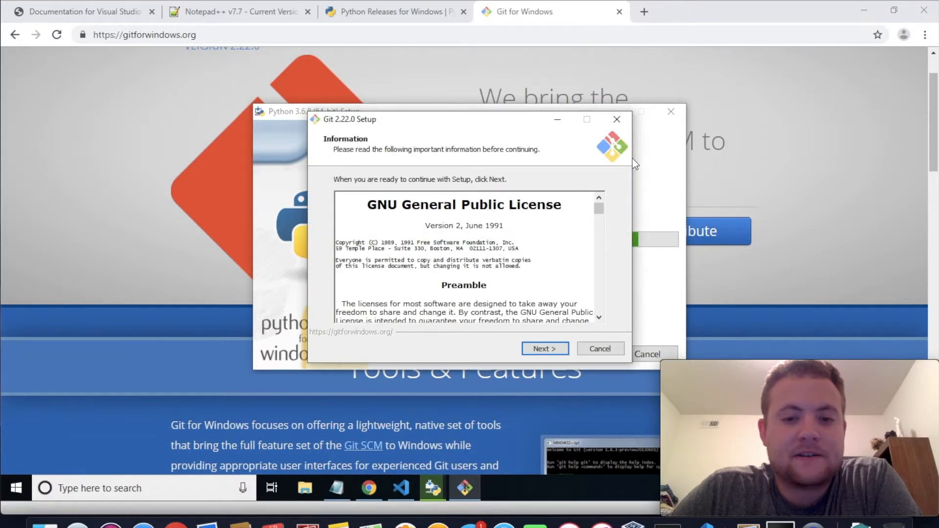
Continue past the Git license, keeping destination C:\Program Files\Git, the preselected components and the Start Menu folder Git
click(544, 349)
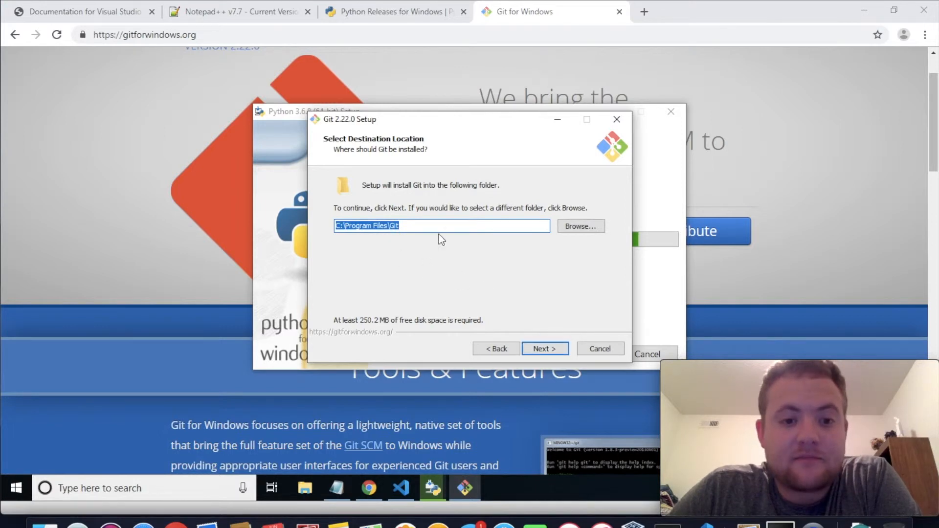
click(551, 348)
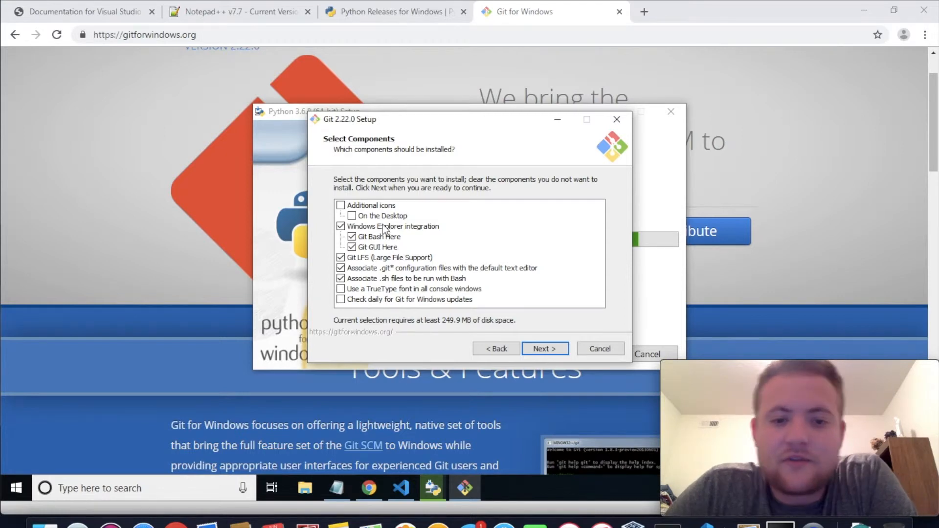
click(543, 348)
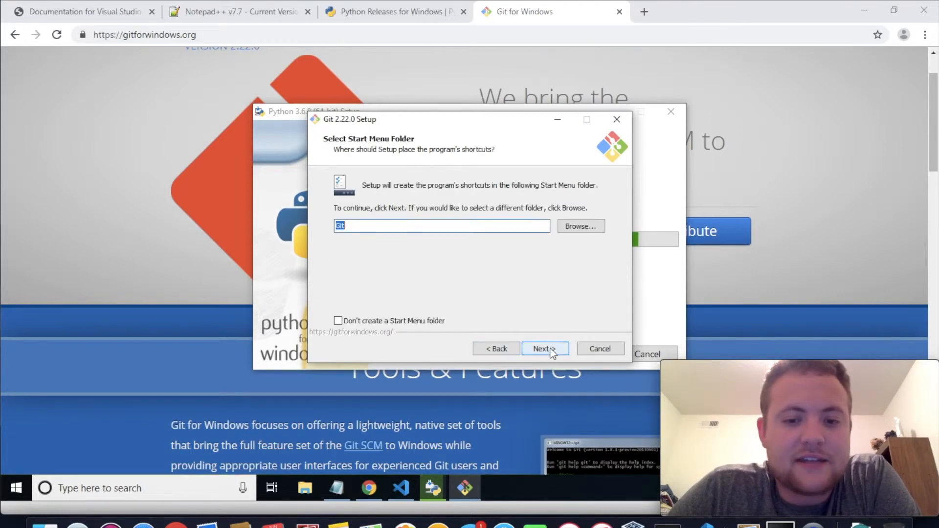
click(550, 351)
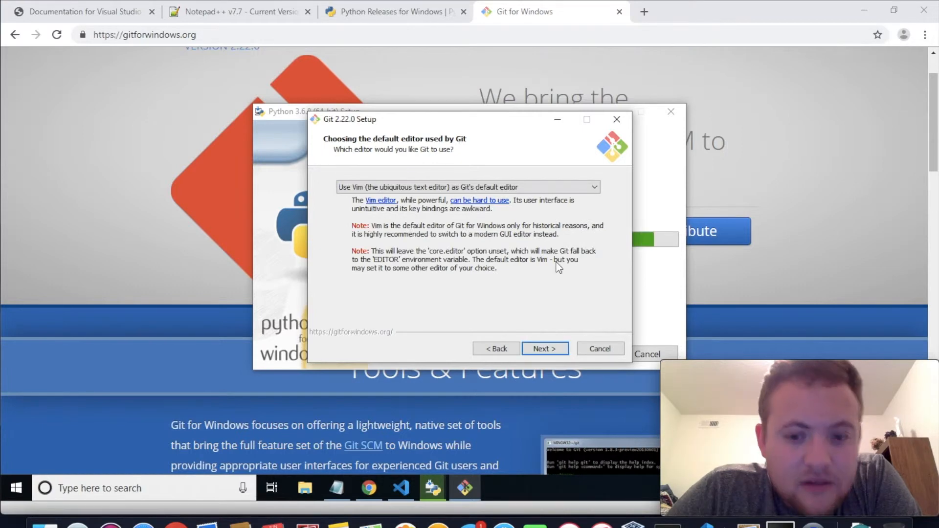
Keep Vim, OpenSSL, Windows-style checkout with Unix-style commits, file system caching and Git Credential Manager, and start the Git installation
click(548, 349)
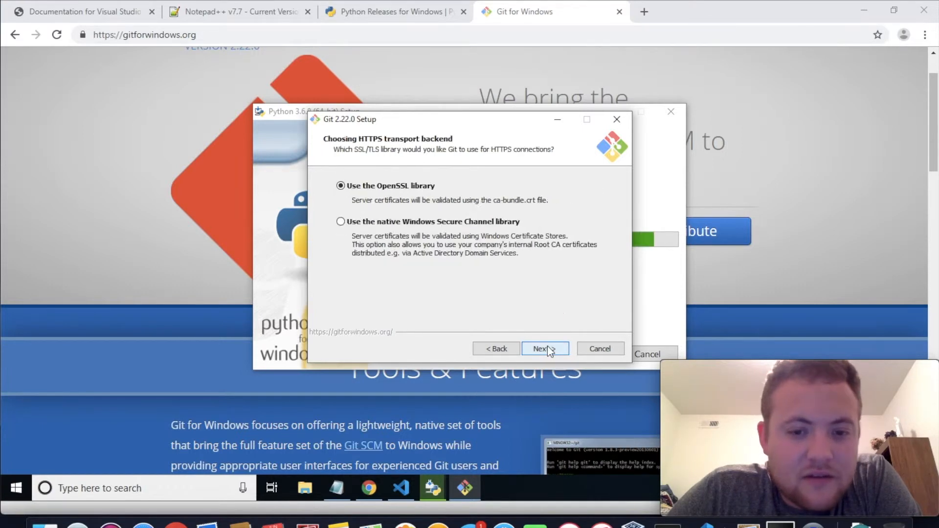
click(549, 350)
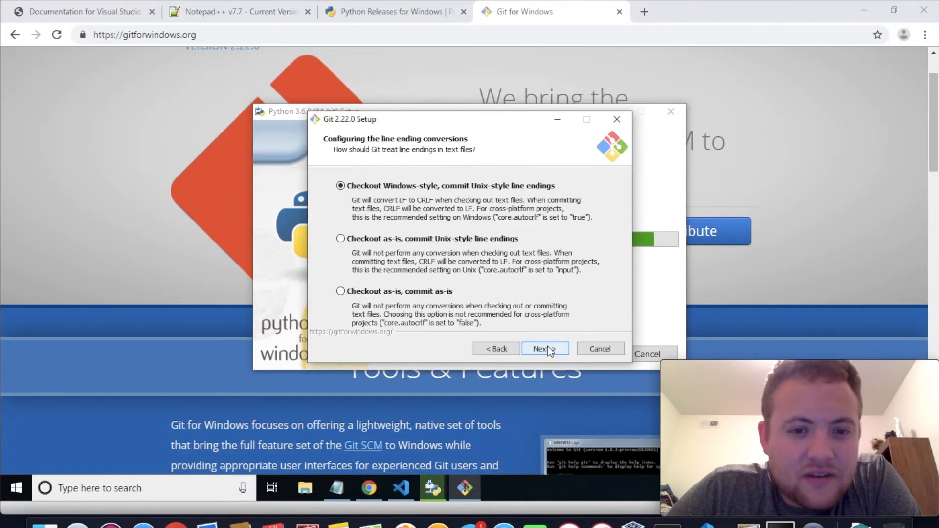
click(547, 349)
click(547, 348)
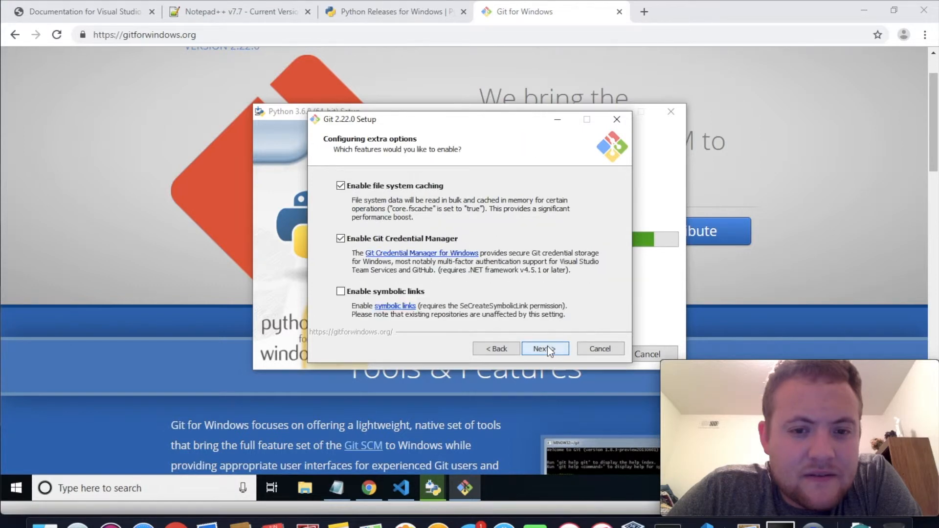
click(548, 346)
click(547, 346)
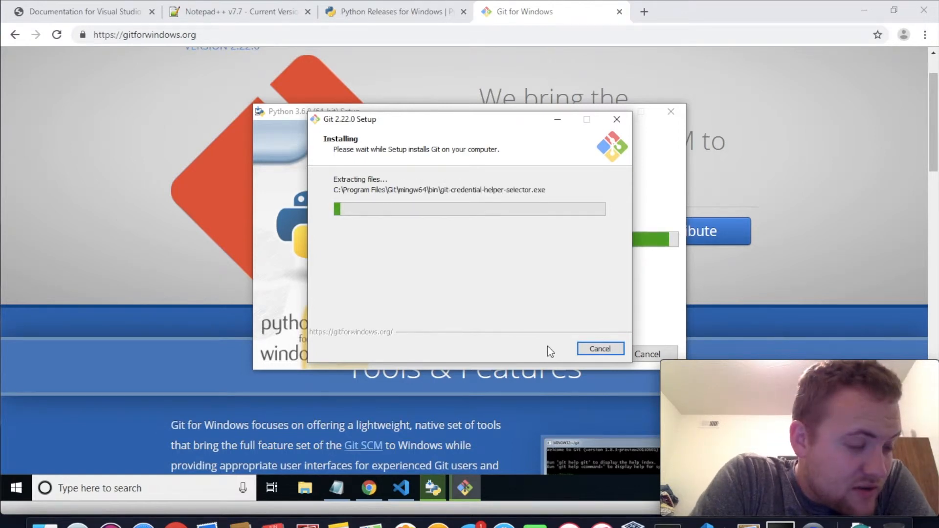
Finish the Git 2.22.0 setup wizard without launching Git Bash or viewing the release notes
click(663, 168)
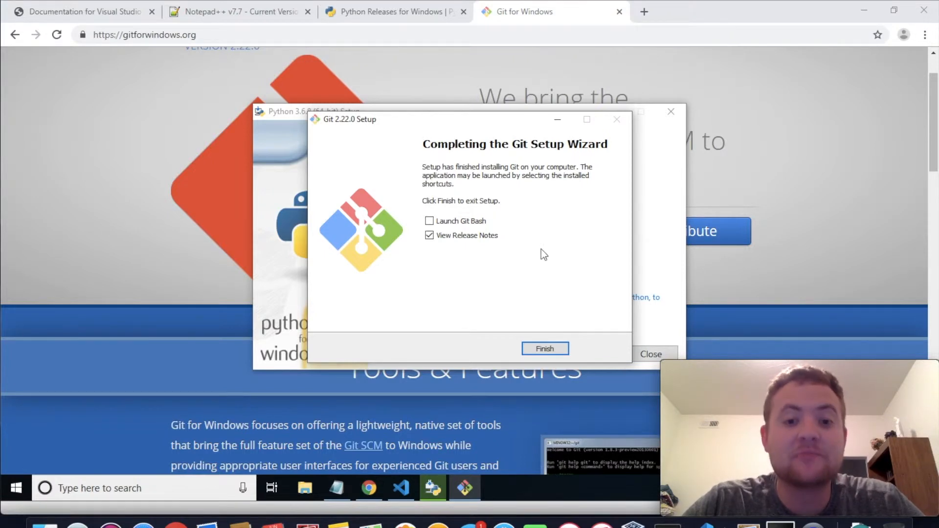
key(Return)
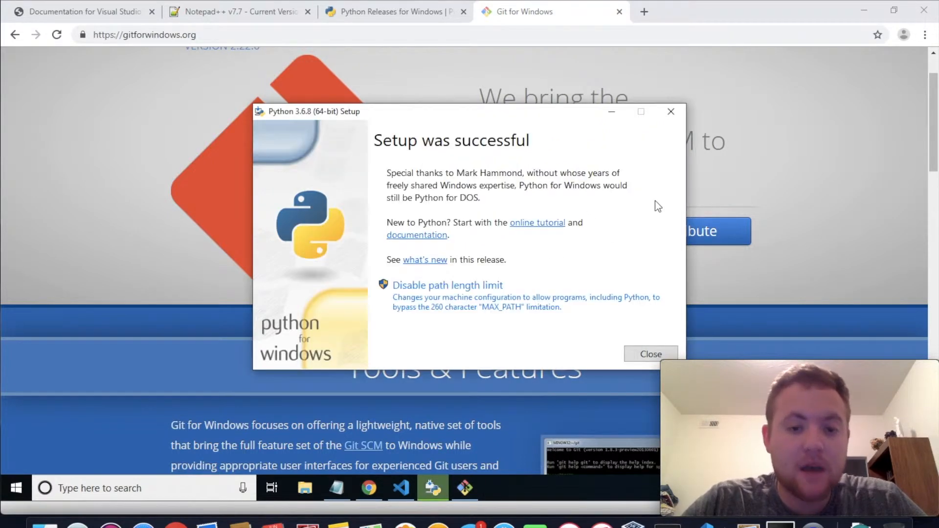
click(471, 486)
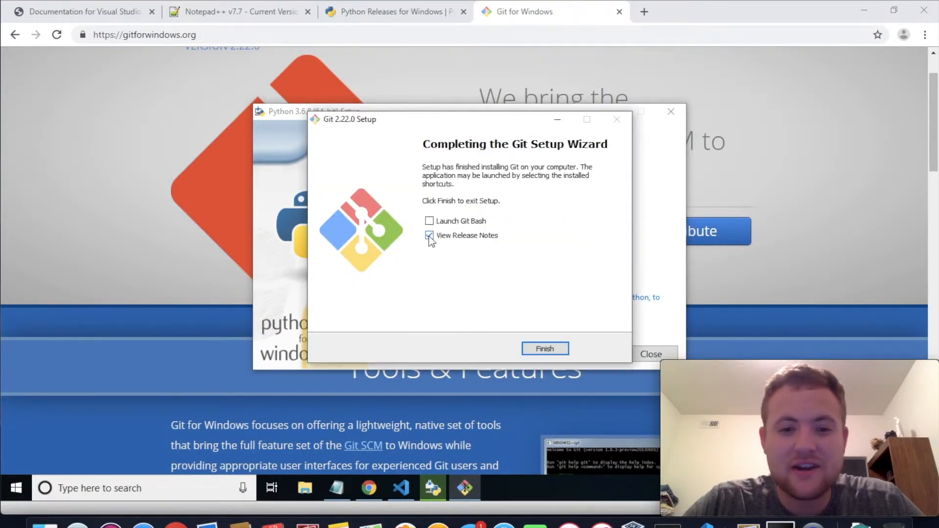
click(559, 352)
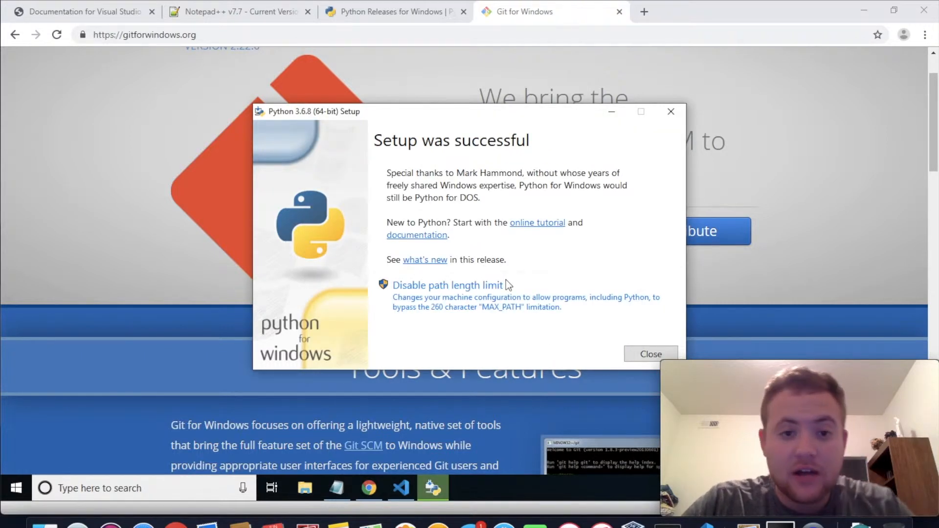
Disable the path length limit from the Python 3.6.8 setup, allow the change and close the installer
click(489, 304)
click(404, 332)
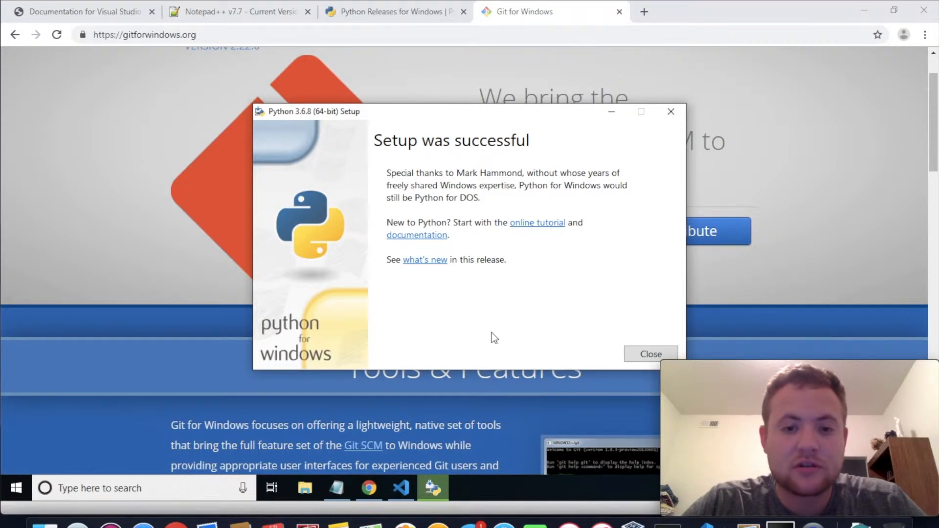
click(636, 357)
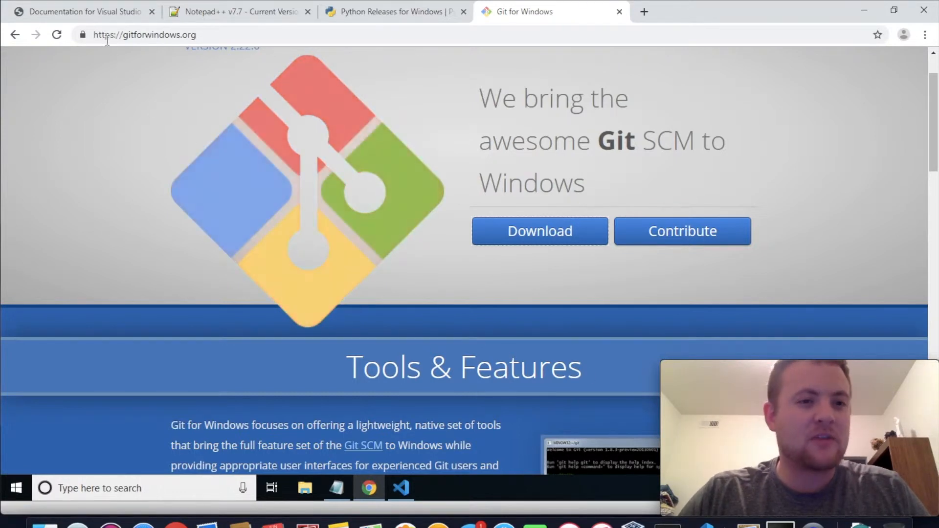
click(107, 20)
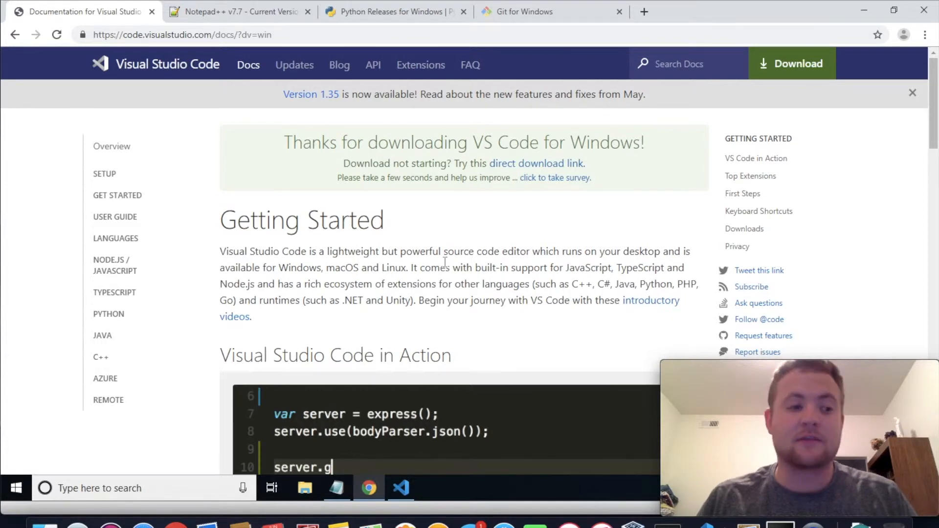
click(279, 15)
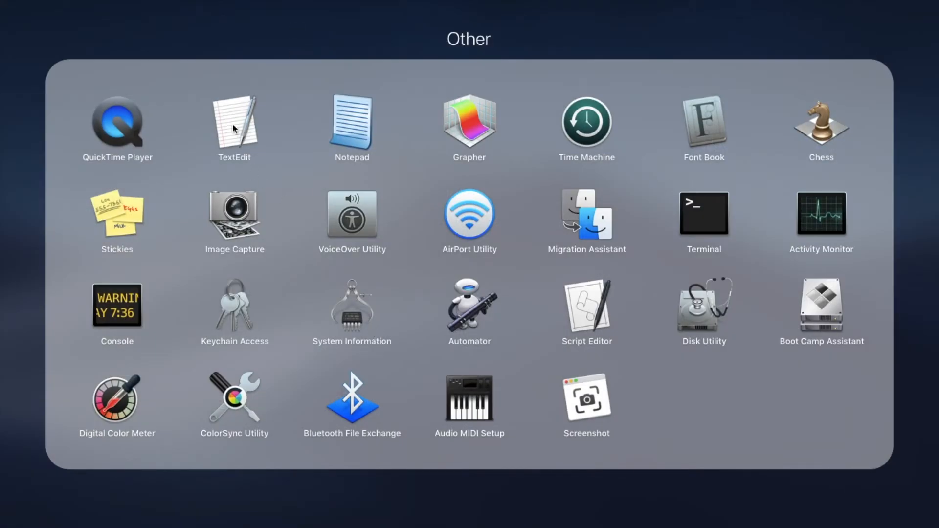
click(275, 38)
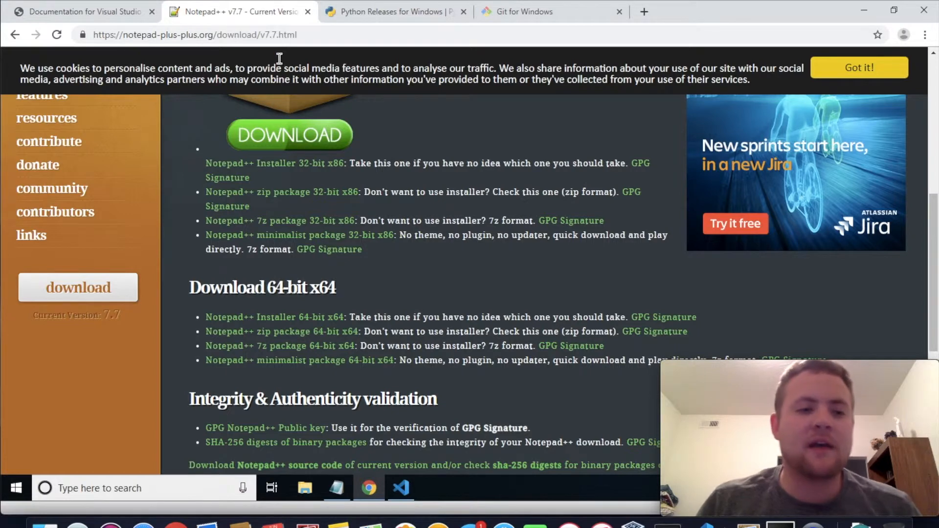
Revisit the Python downloads page and check the Mac's Python version in Terminal by starting and exiting python, closing the terminal window
scroll(318, 212, up, 8)
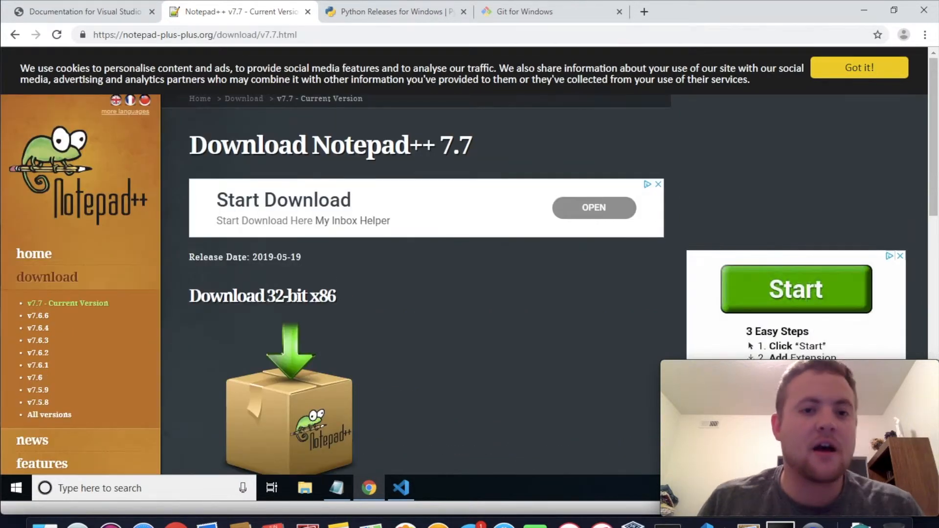
click(355, 15)
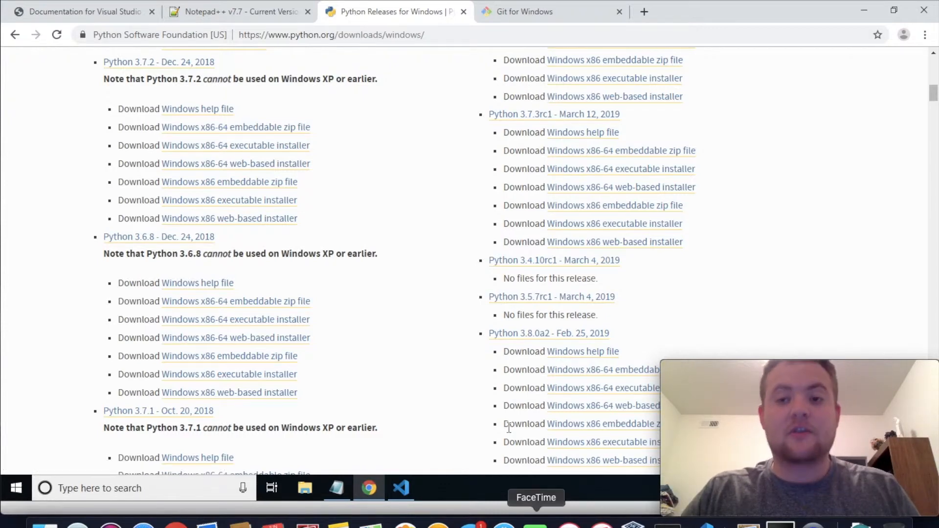
key(ctrl+Right)
click(667, 524)
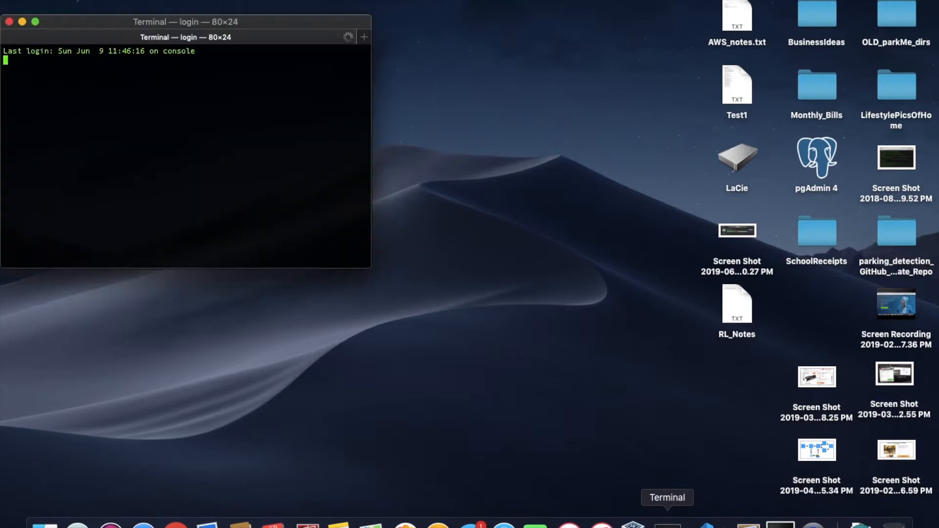
text(python)
key(Return)
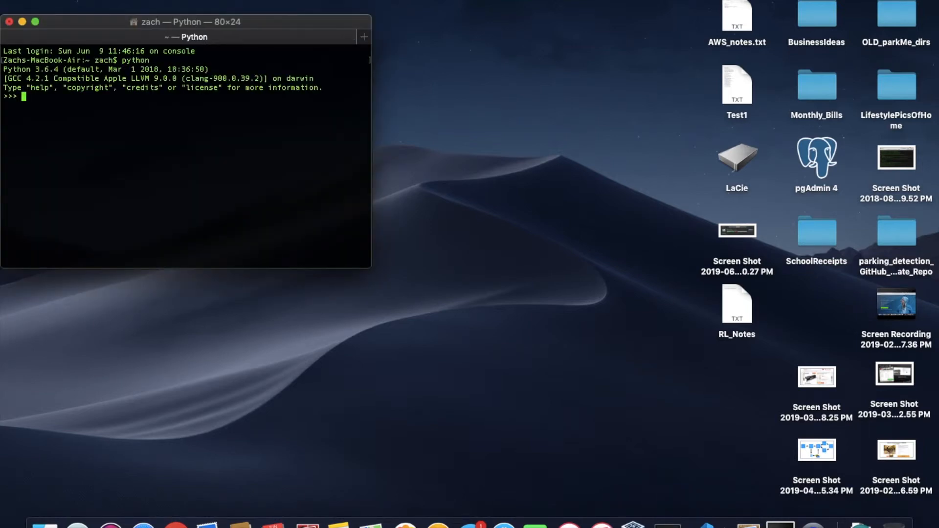
key(ctrl+d)
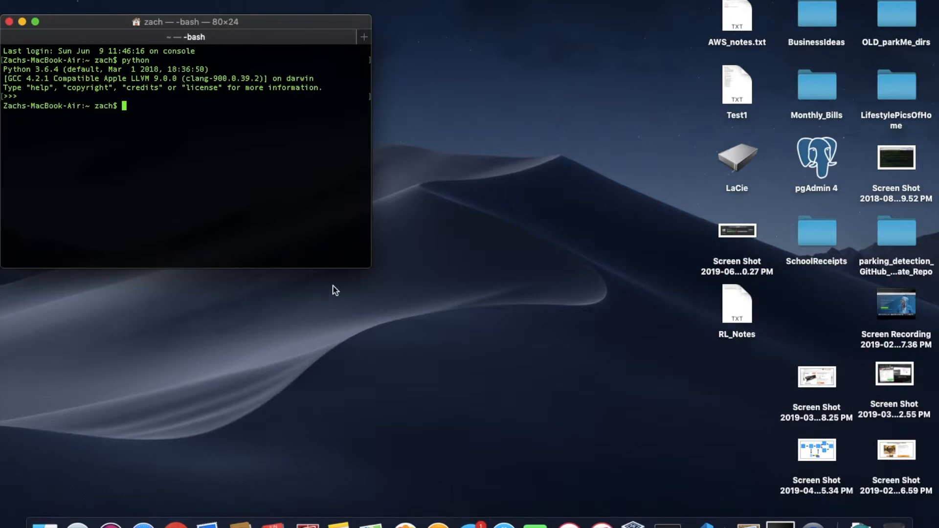
key(super+w)
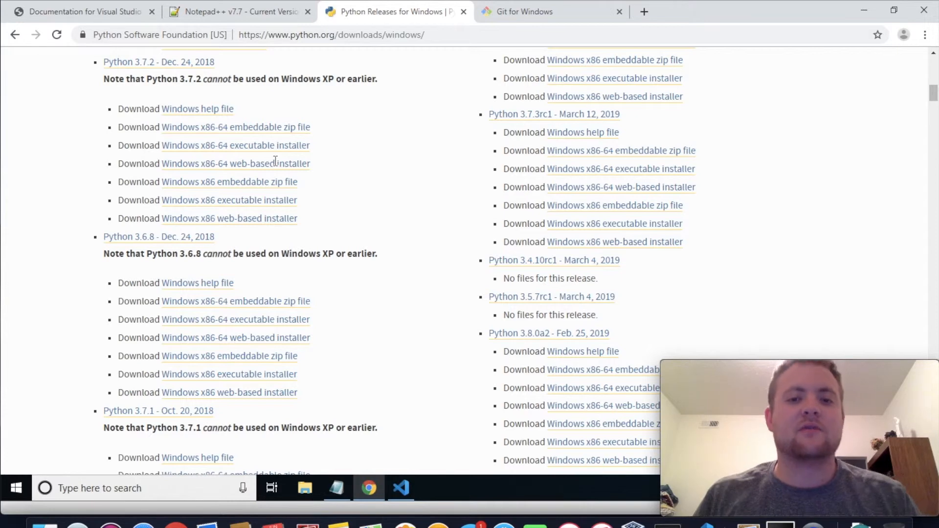
Revisit the Git for Windows page and open the personal user folder under C:\Users in File Explorer
click(503, 14)
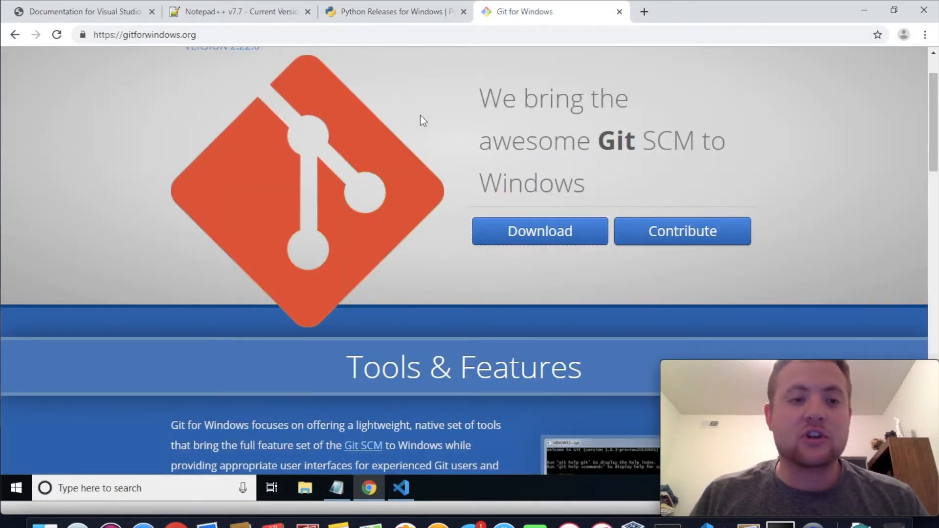
scroll(404, 121, up, 2)
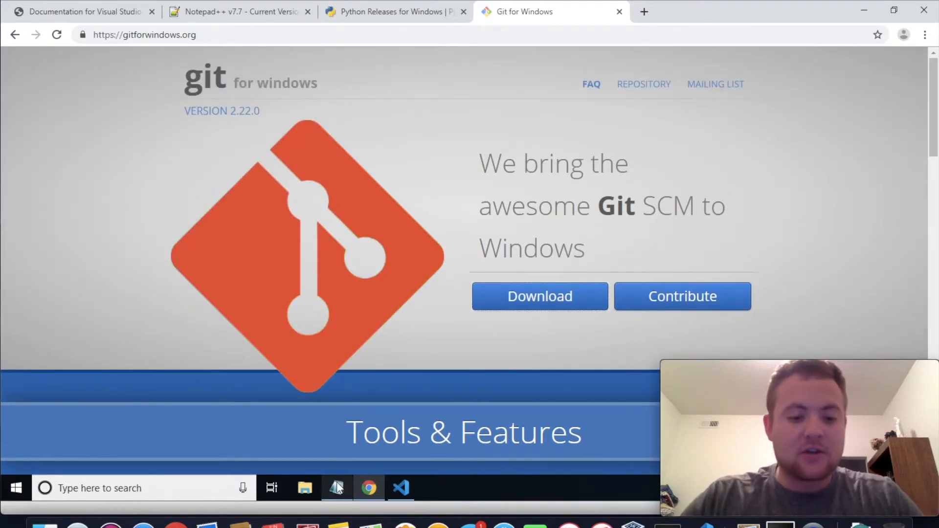
click(306, 487)
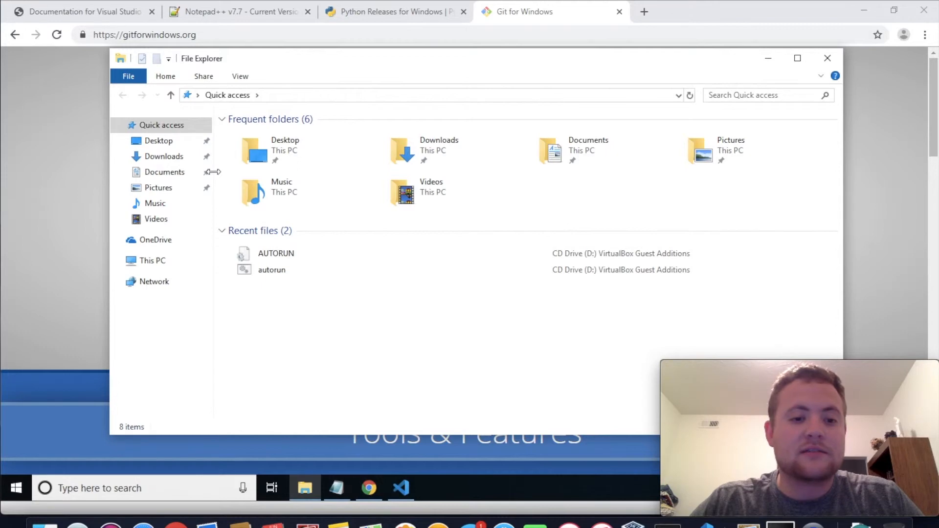
click(171, 258)
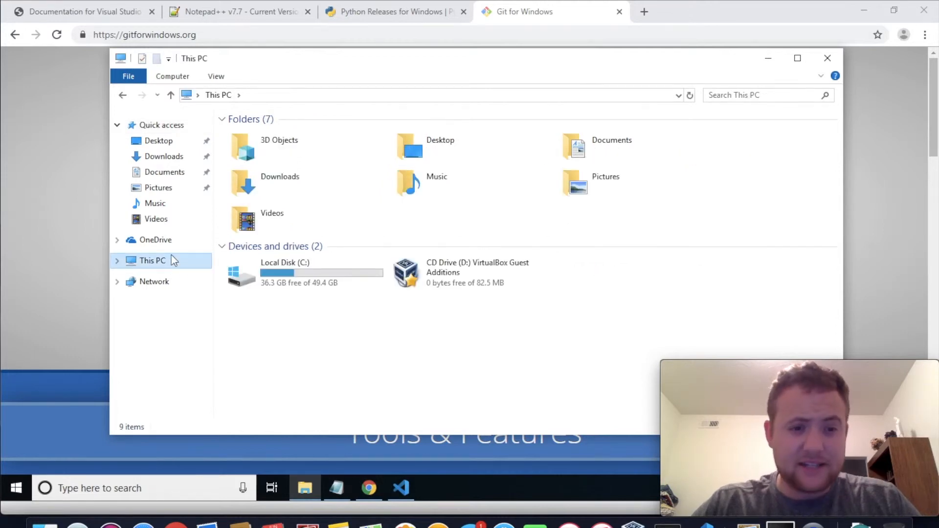
click(284, 268)
double_click(284, 268)
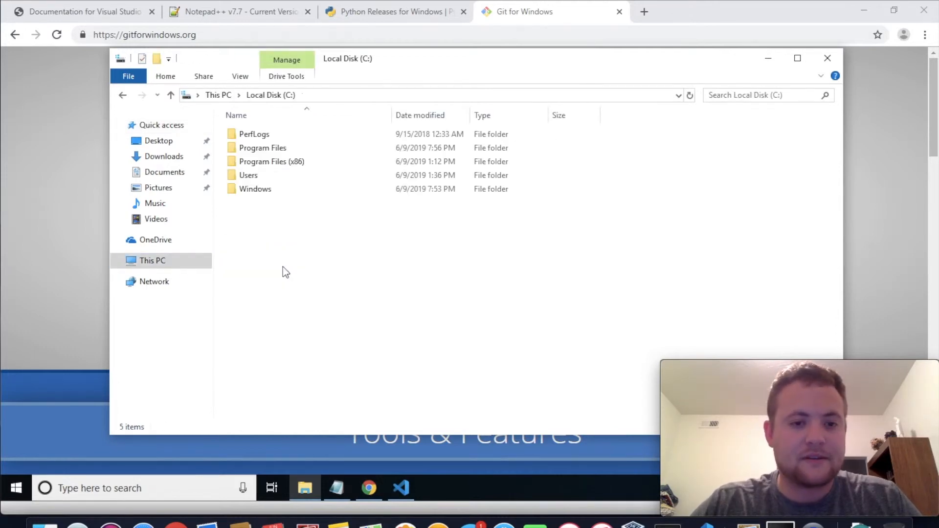
double_click(250, 177)
double_click(256, 158)
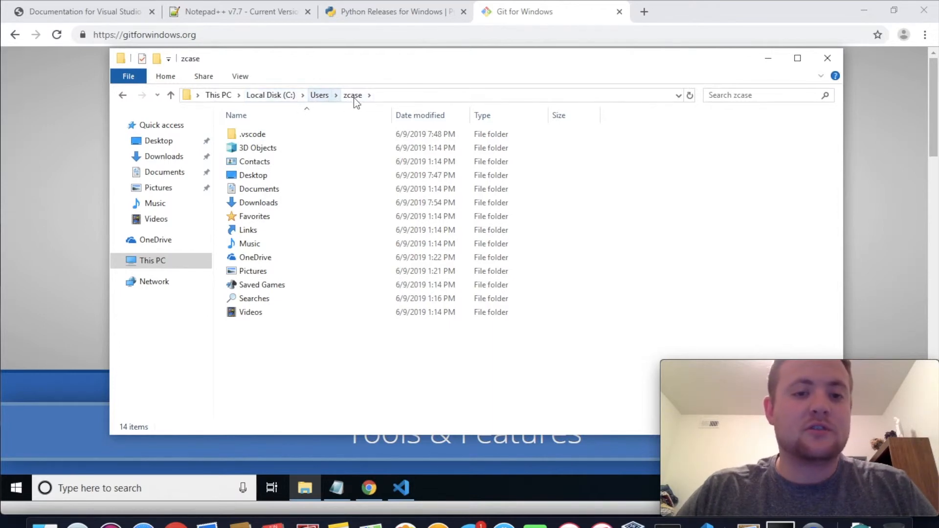
Create a new folder named workspace in the personal user folder
right_click(281, 342)
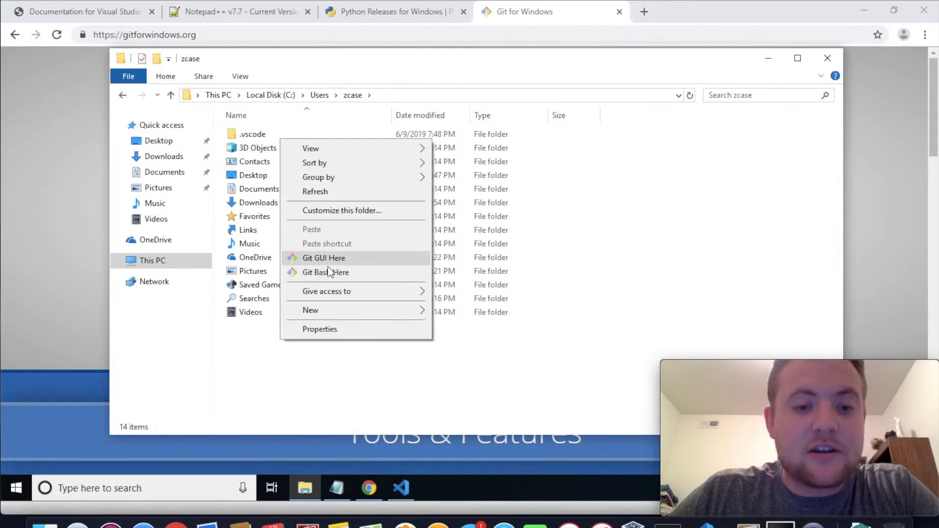
mouse_move(348, 291)
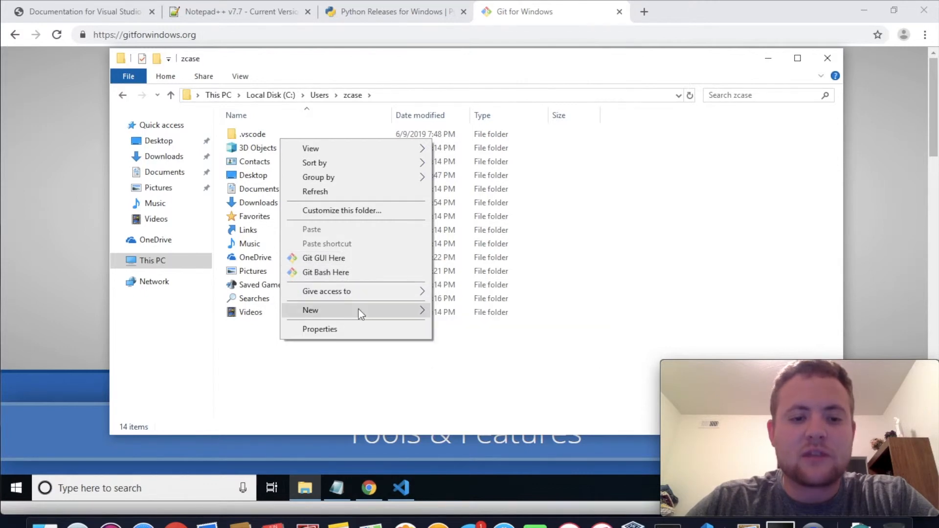
mouse_move(360, 314)
click(475, 310)
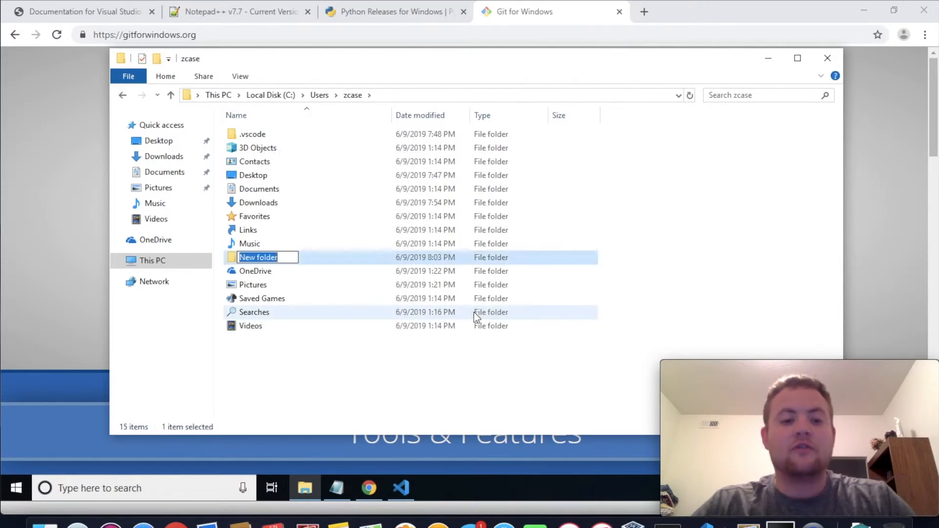
text(work)
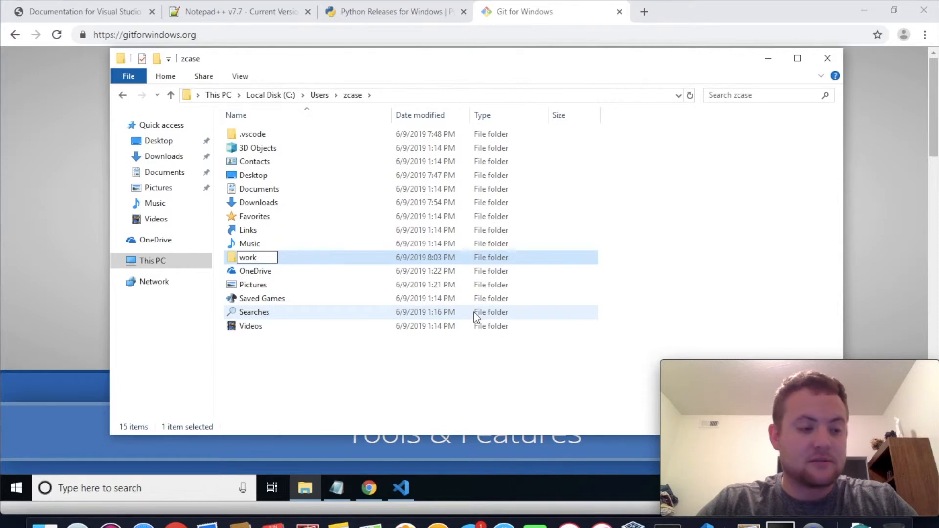
text(space)
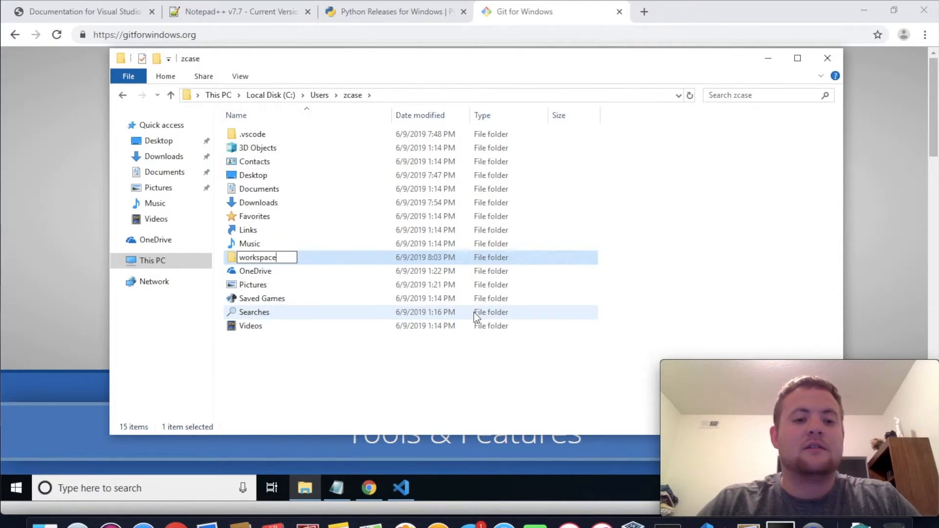
key(Return)
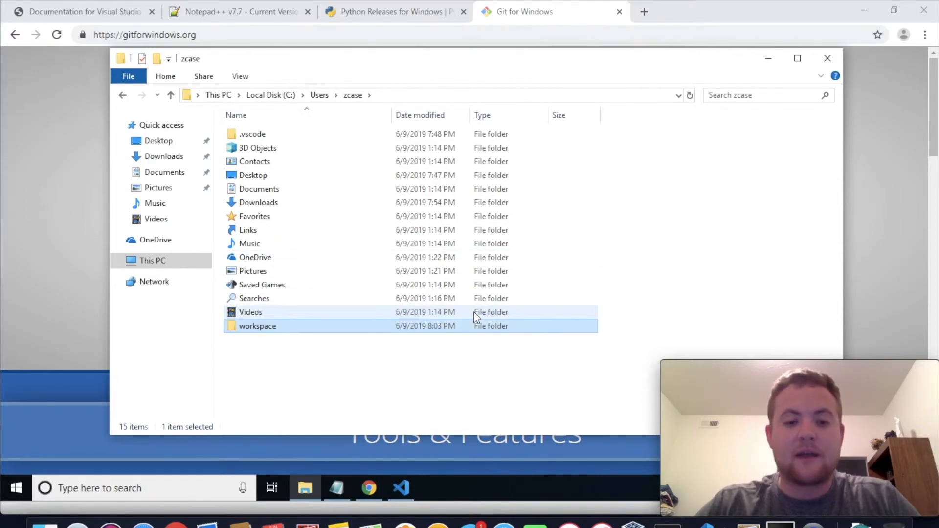
Pin the workspace folder to Quick access below Documents and open it from there
drag(254, 324, 171, 226)
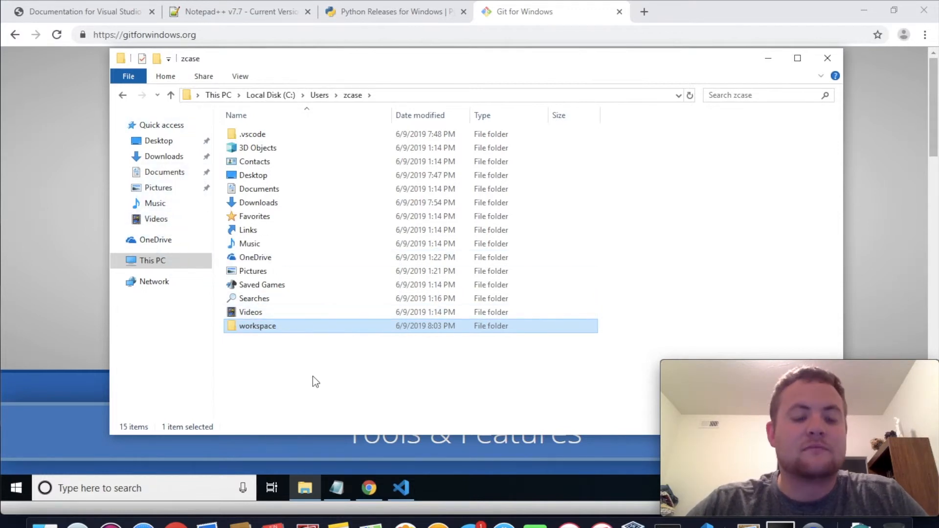
drag(263, 330, 172, 180)
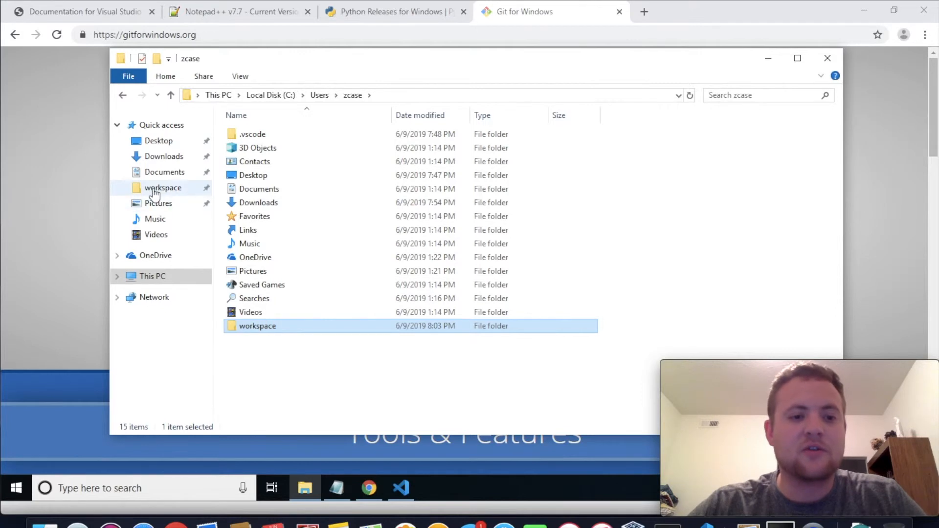
click(154, 193)
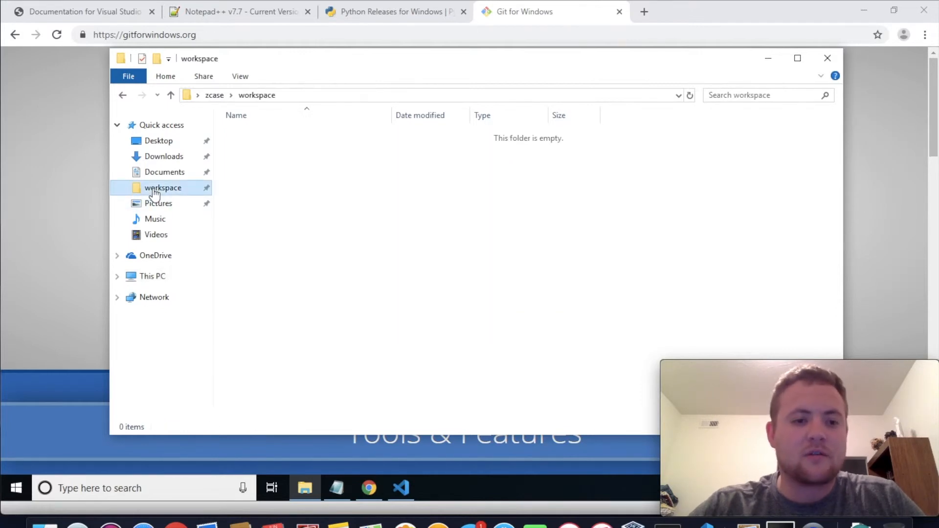
Open Git Bash in the empty workspace folder and widen its window
right_click(465, 236)
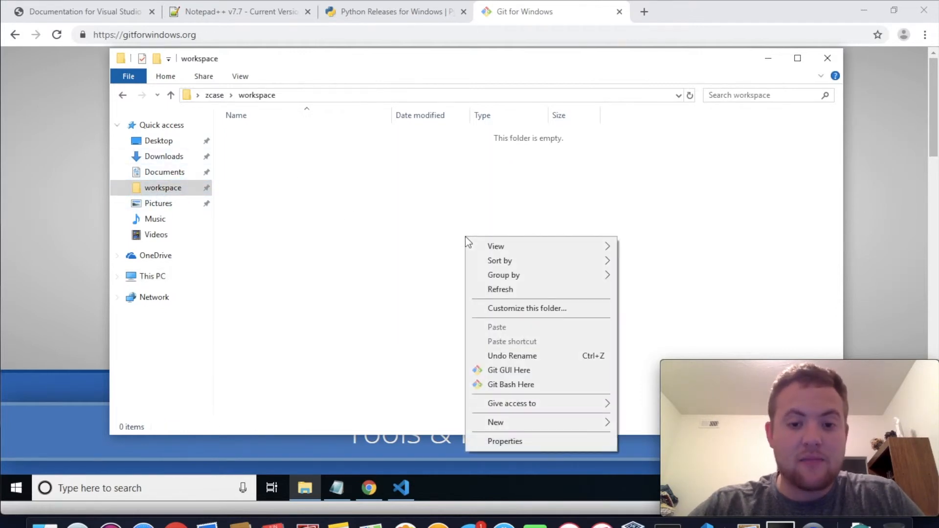
click(504, 382)
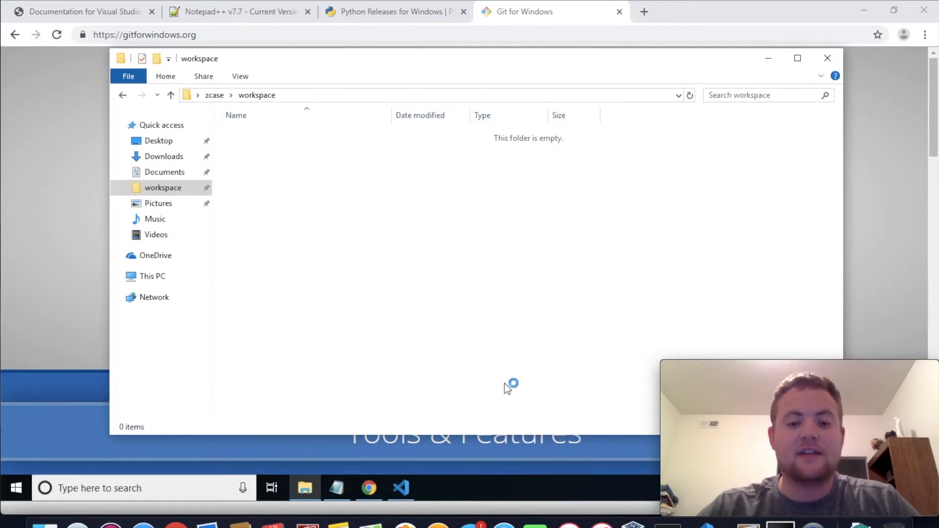
drag(468, 199, 724, 199)
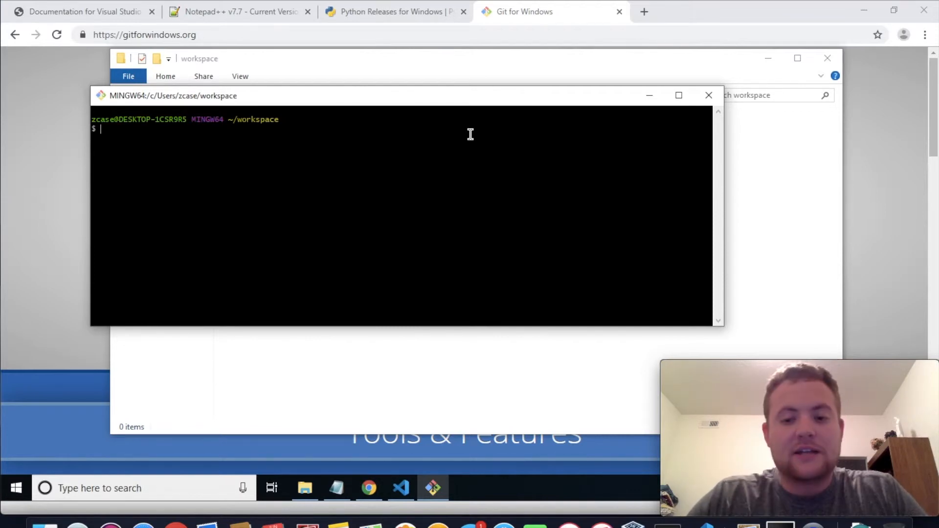
List the workspace contents with ls, move up one level with cd .., and list the home folder
text(ls)
key(Return)
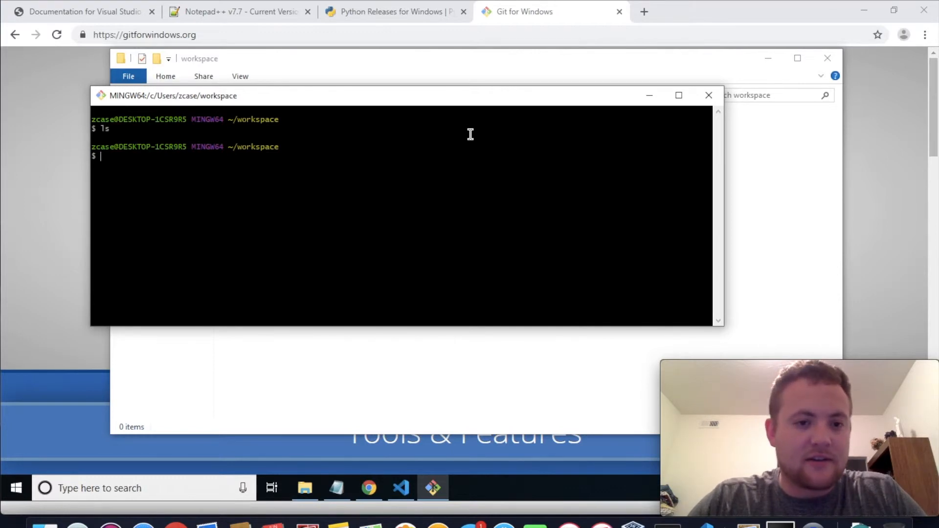
text(cd ..)
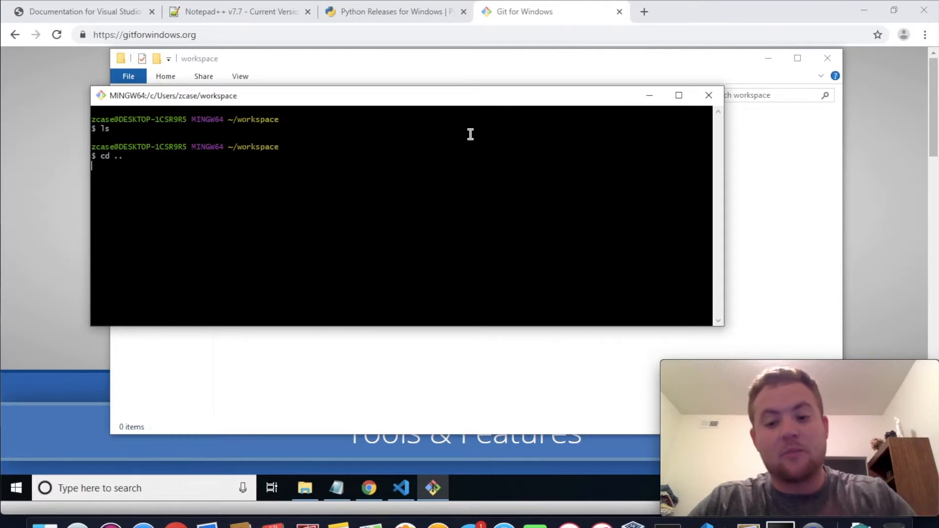
key(Return)
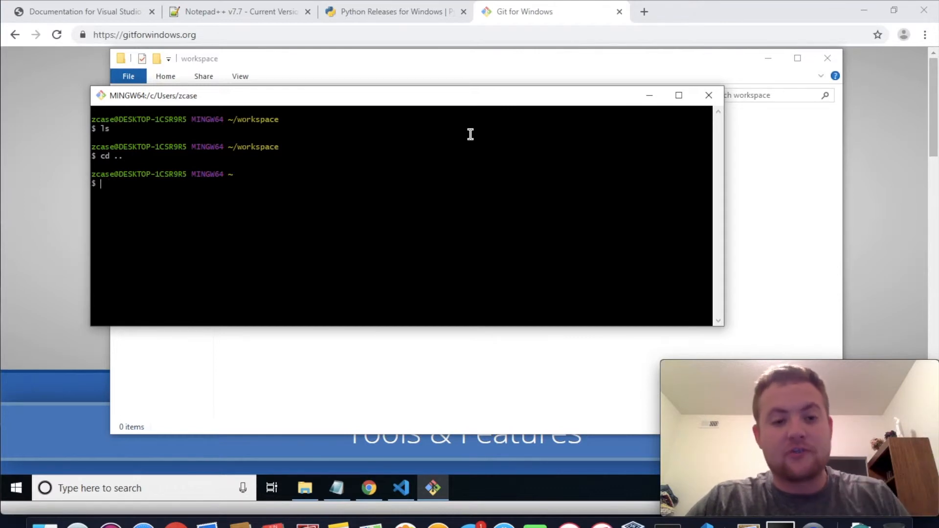
text(ls)
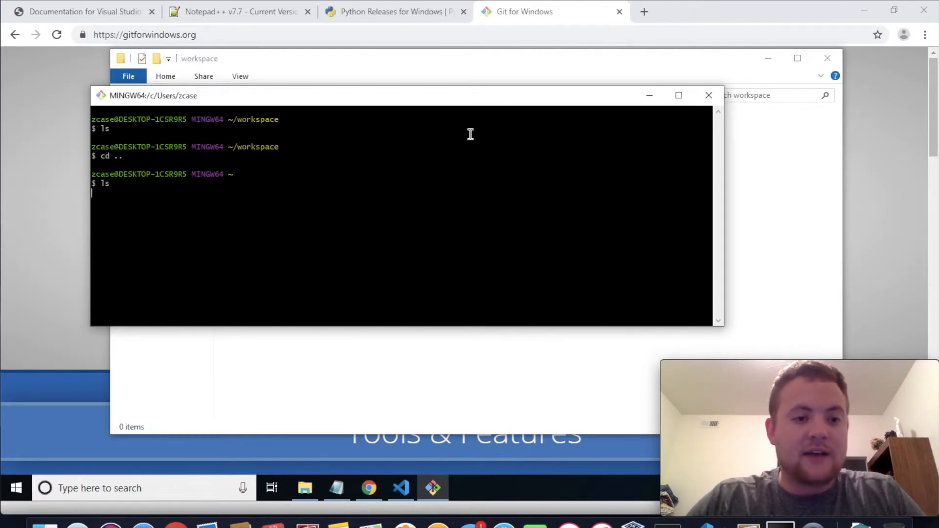
key(Return)
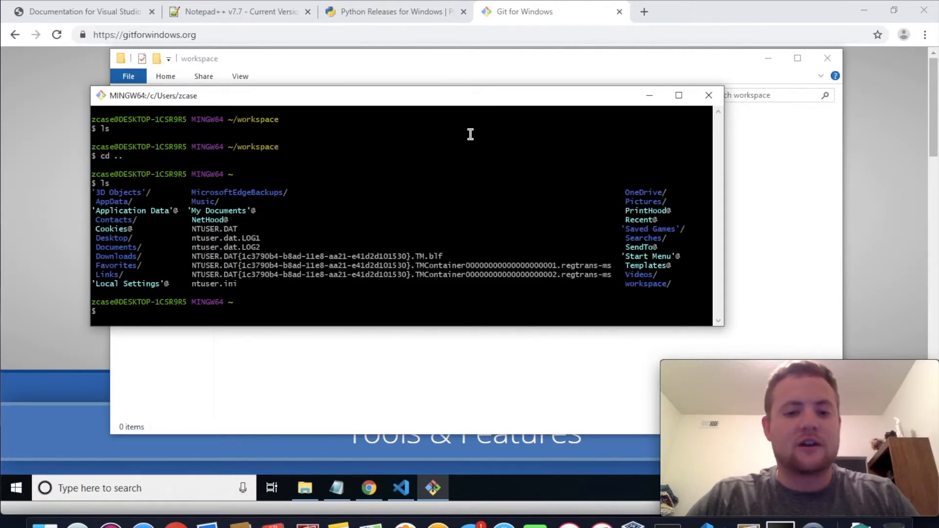
Return to the folder with cd workspace/, list its contents with ls, and clear the terminal
text(cd wo)
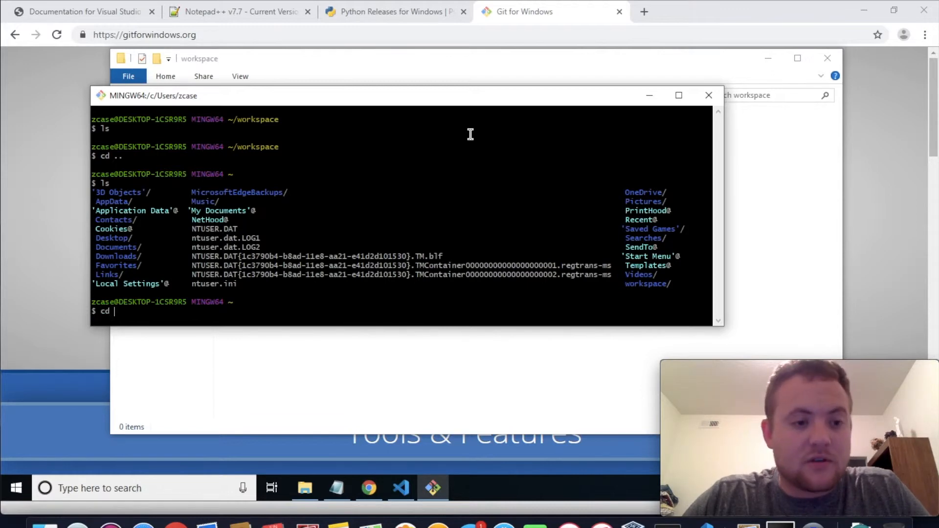
key(Tab)
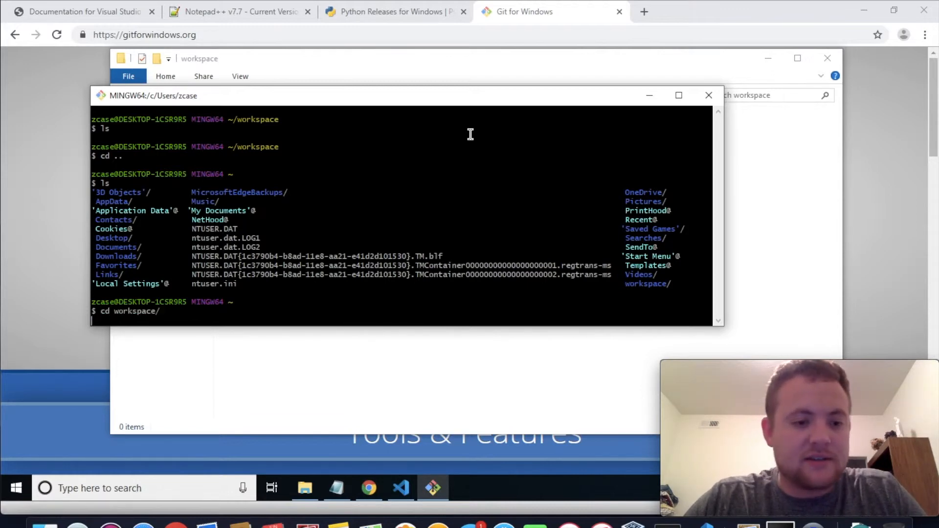
key(Return)
text(ls)
key(Return)
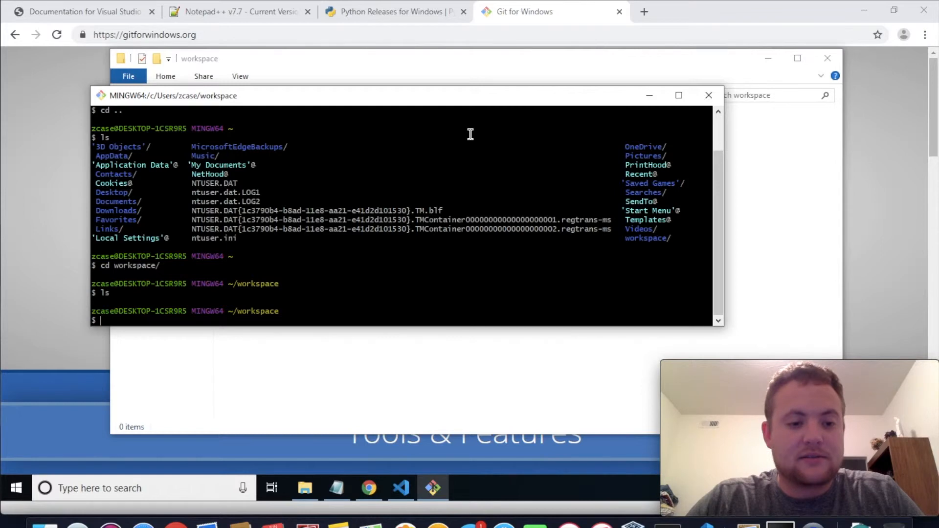
text(clear)
key(Return)
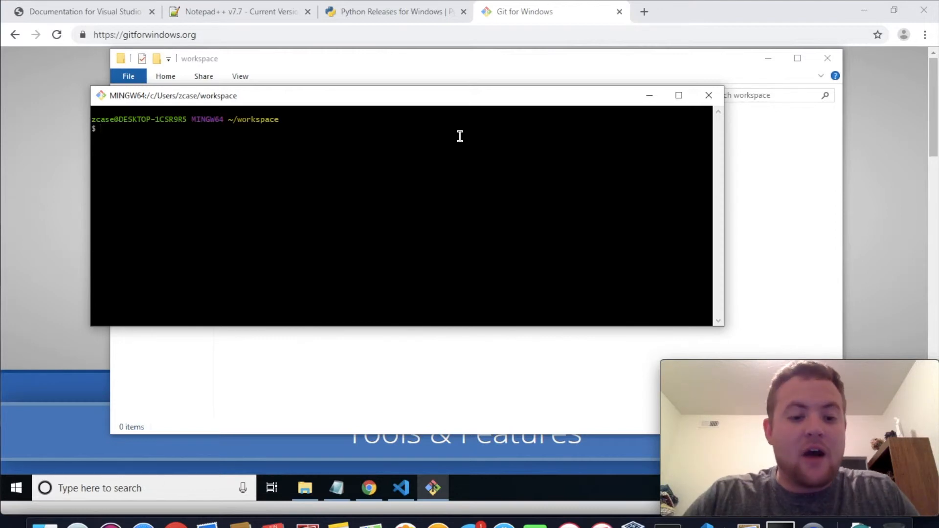
Bring the workspace folder window forward and switch to Visual Studio Code
click(385, 351)
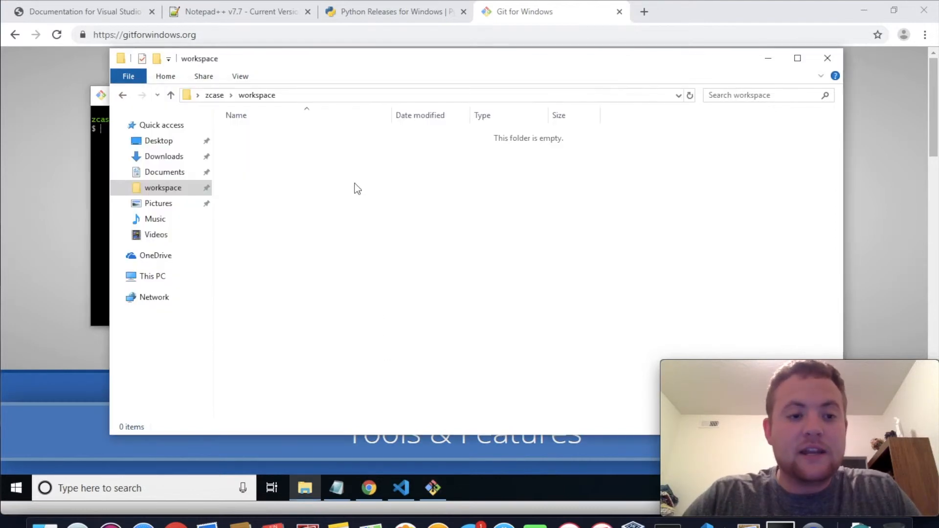
click(407, 485)
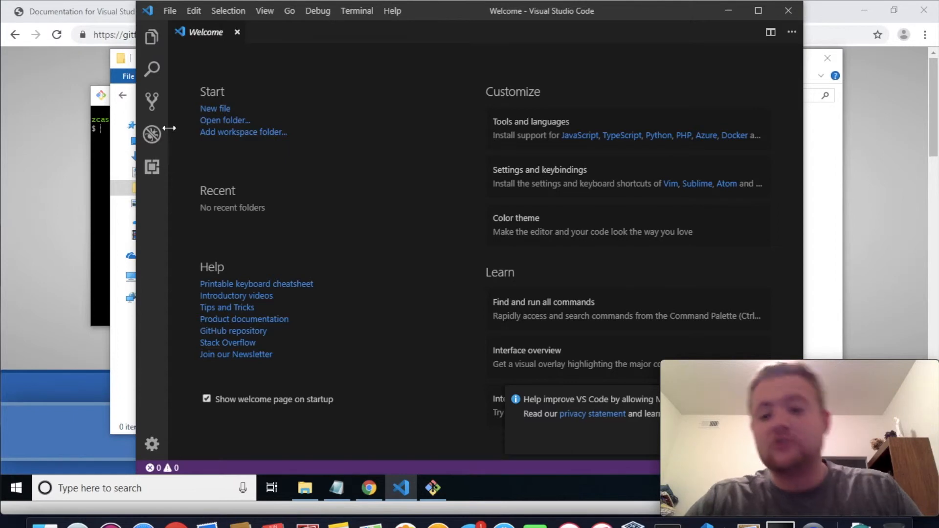
Install Microsoft's Python extension from the marketplace, shift the editor window clear of the webcam overlay, and dismiss the usage data notice
click(156, 171)
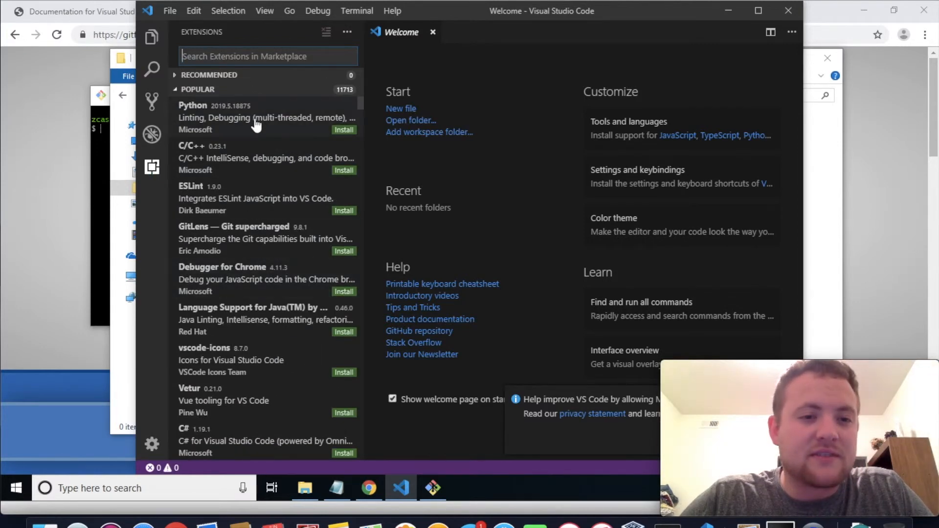
click(303, 119)
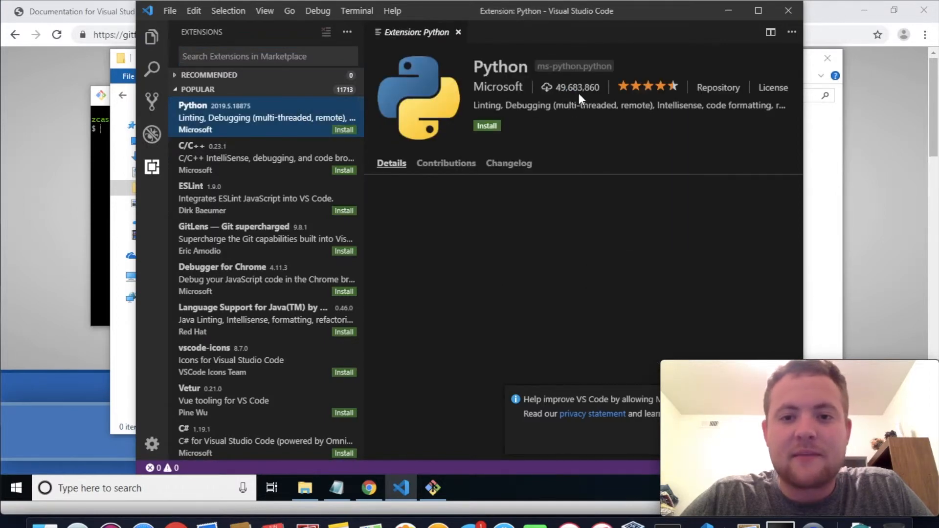
click(348, 130)
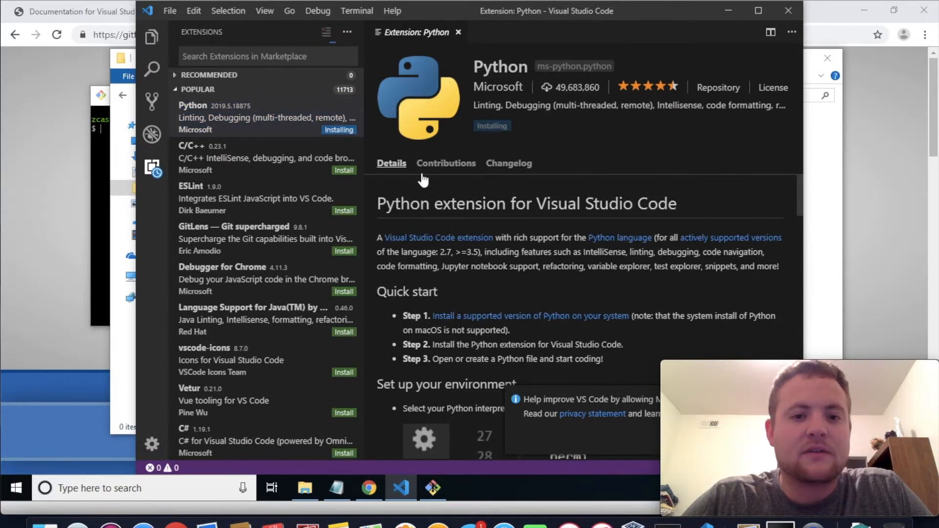
drag(442, 5, 307, 5)
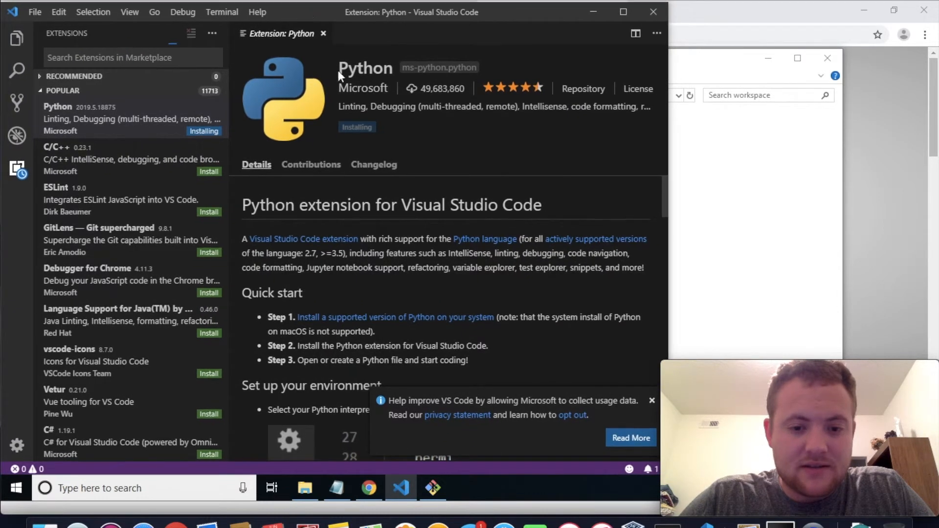
click(650, 399)
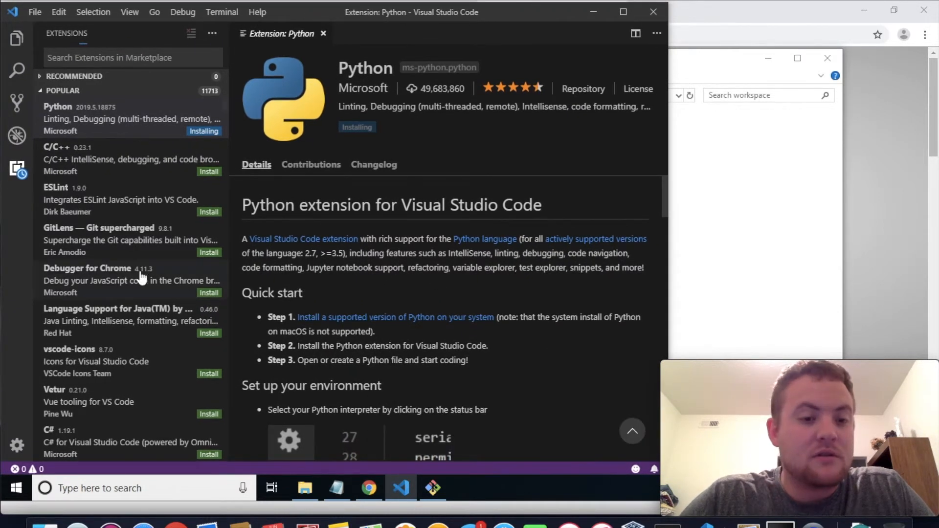
Install the C/C++ and C# extensions from the list of popular extensions
click(211, 173)
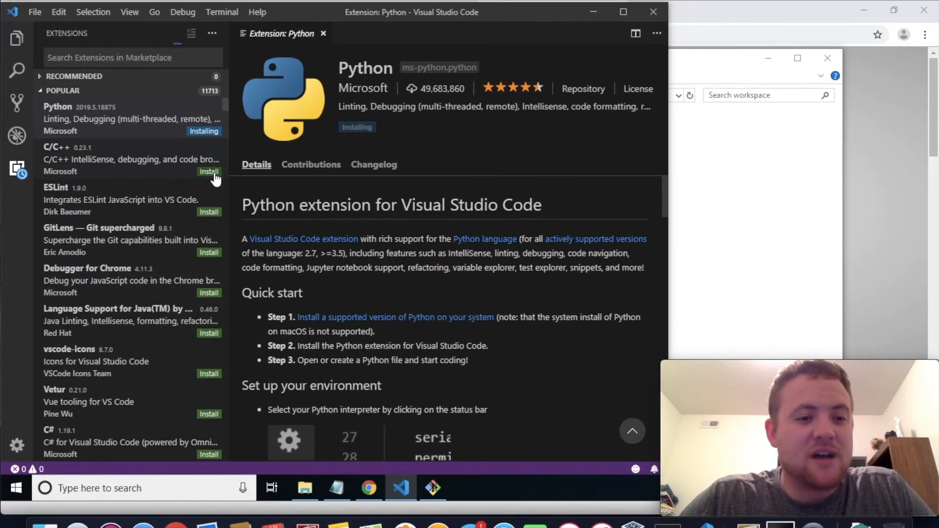
scroll(172, 304, down, 1)
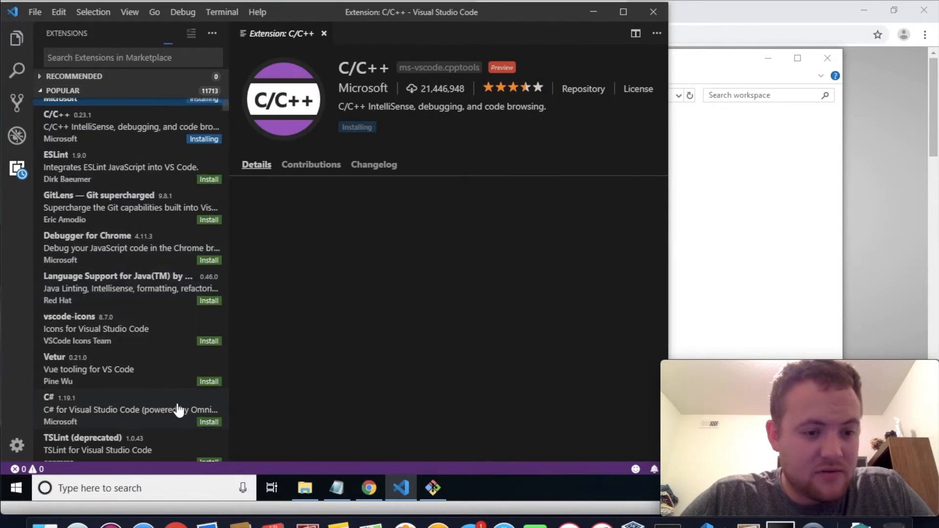
click(209, 422)
scroll(176, 430, down, 2)
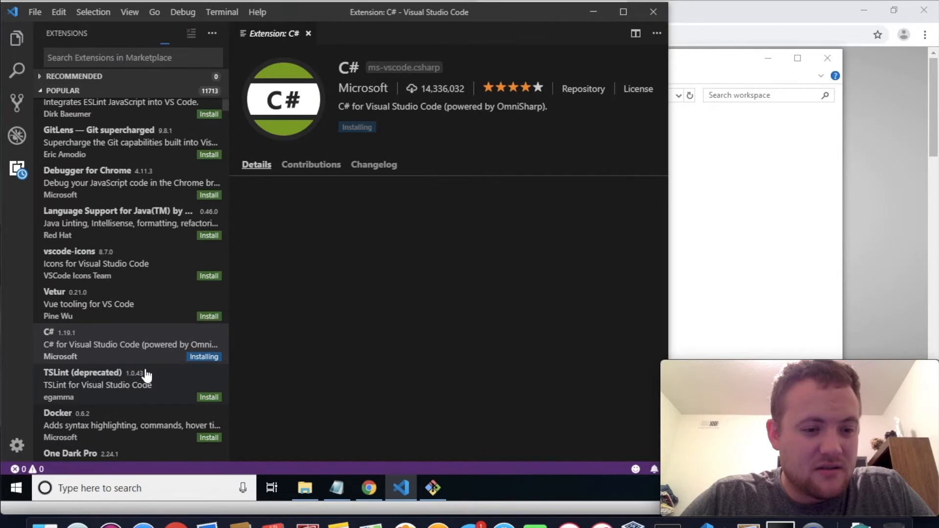
Find Microsoft's Docker extension among the popular extensions and install it
scroll(145, 376, down, 1)
click(146, 398)
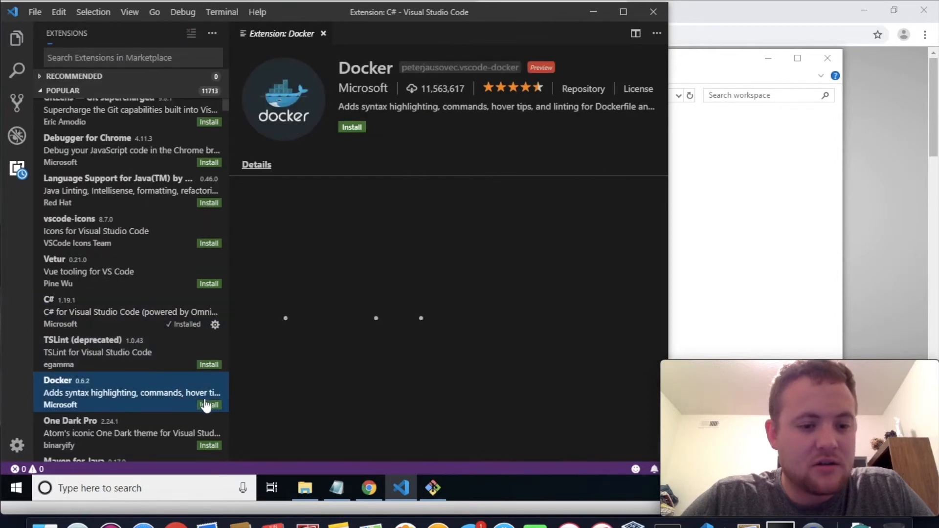
click(208, 405)
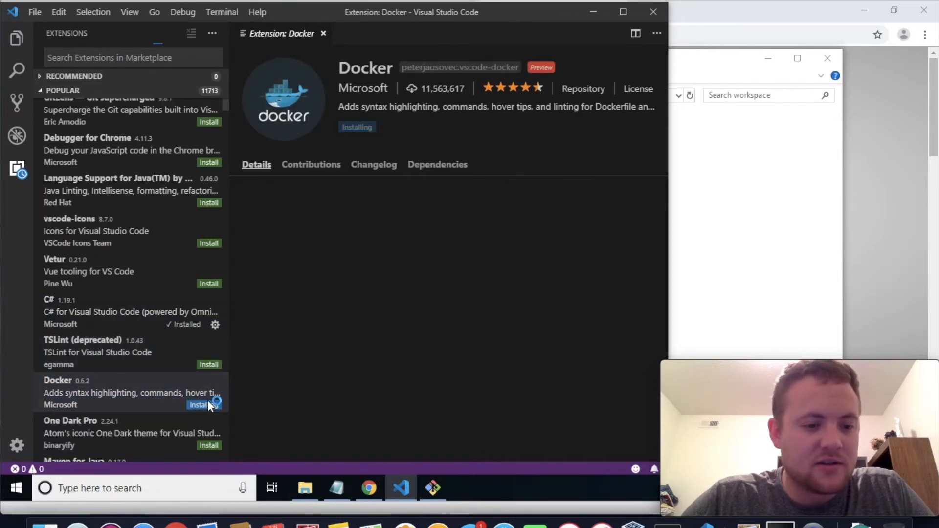
Search the marketplace for "spel" and install the Code Spell Checker extension by Street Side Software
scroll(163, 374, down, 2)
click(154, 57)
text(sp)
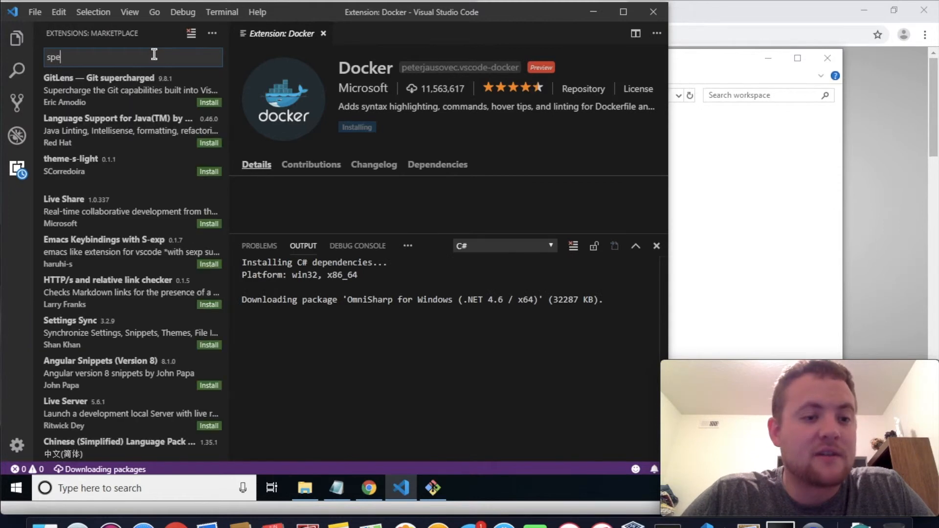
text(el)
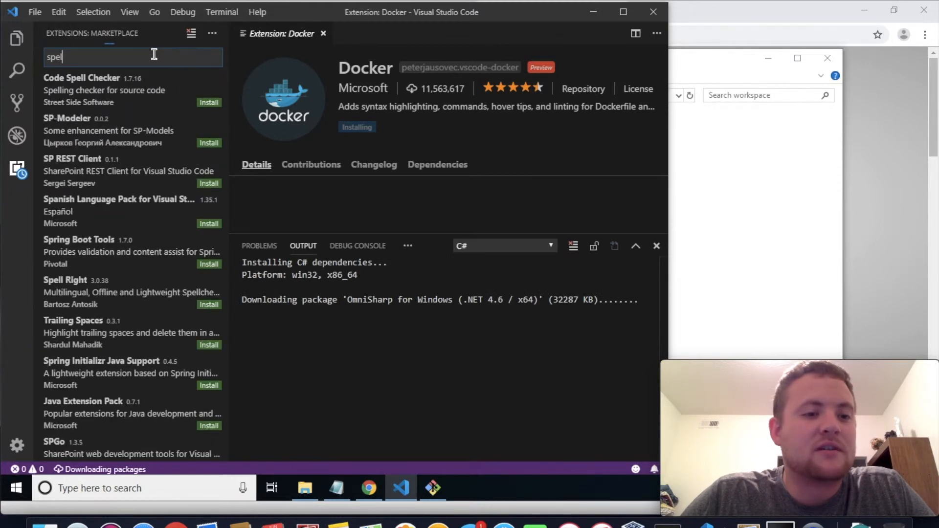
click(142, 96)
click(208, 102)
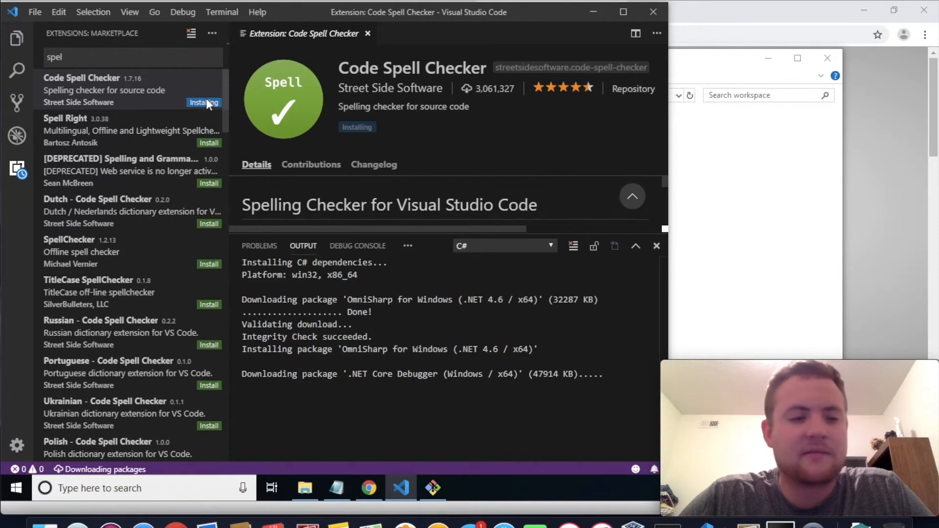
Clear the marketplace search to return to the list of popular extensions
click(18, 170)
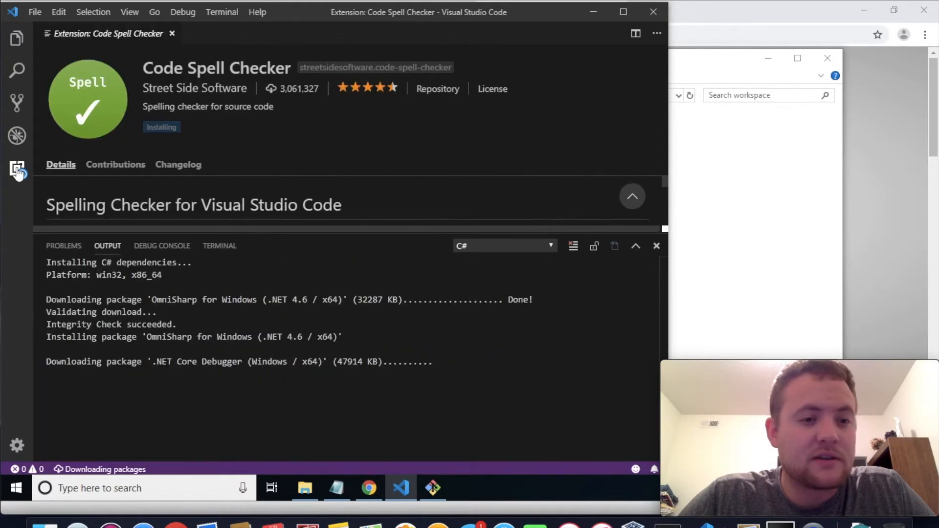
click(18, 170)
key(BackSpace)
key(BackSpace)
key(BackSpace)
key(BackSpace)
key(BackSpace)
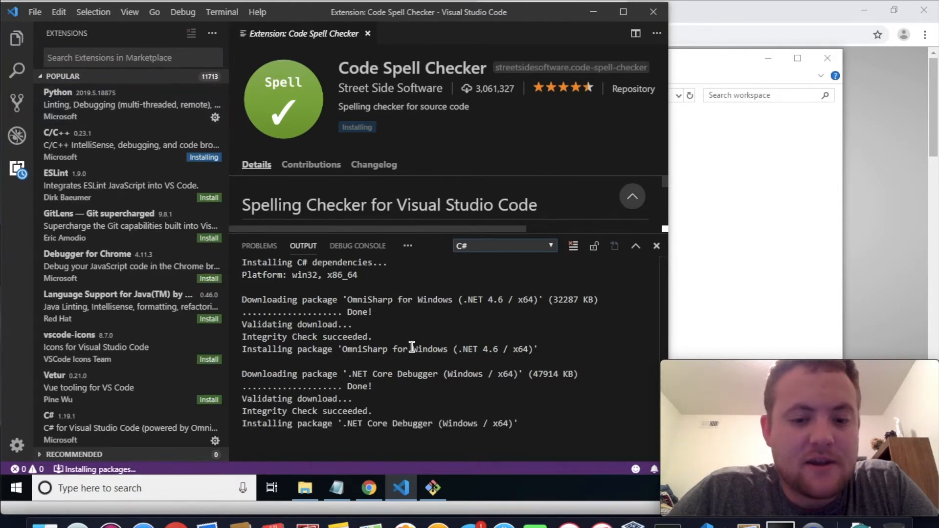
Examine the Python and C# extension pages and dismiss the .NET CLI tools notification
click(153, 116)
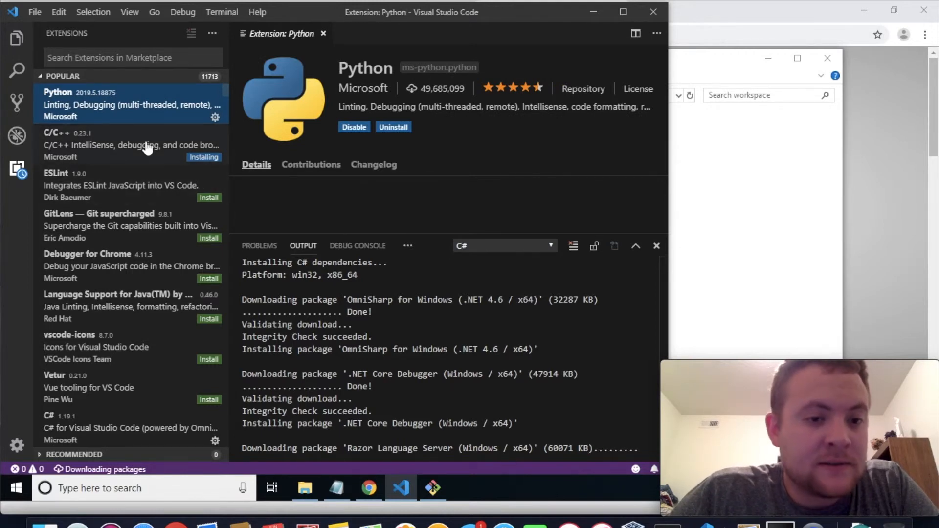
scroll(138, 400, down, 1)
click(138, 400)
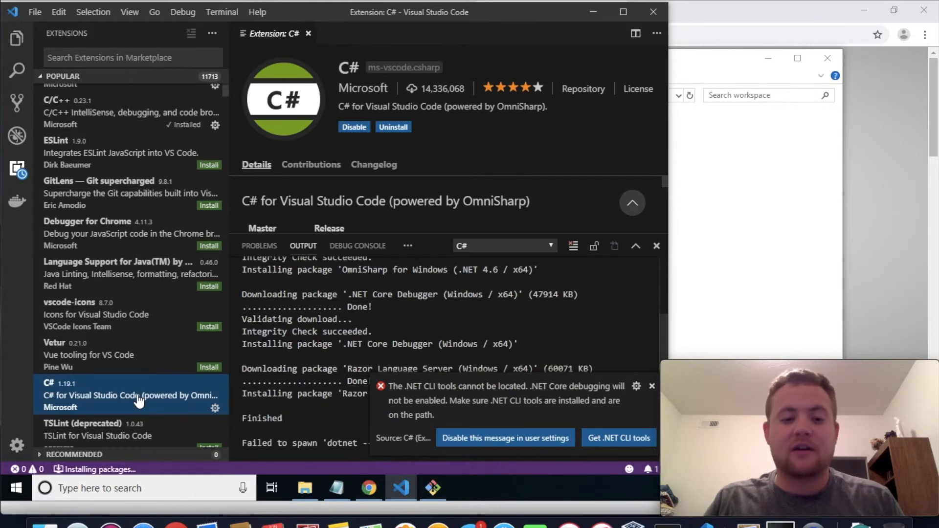
click(652, 386)
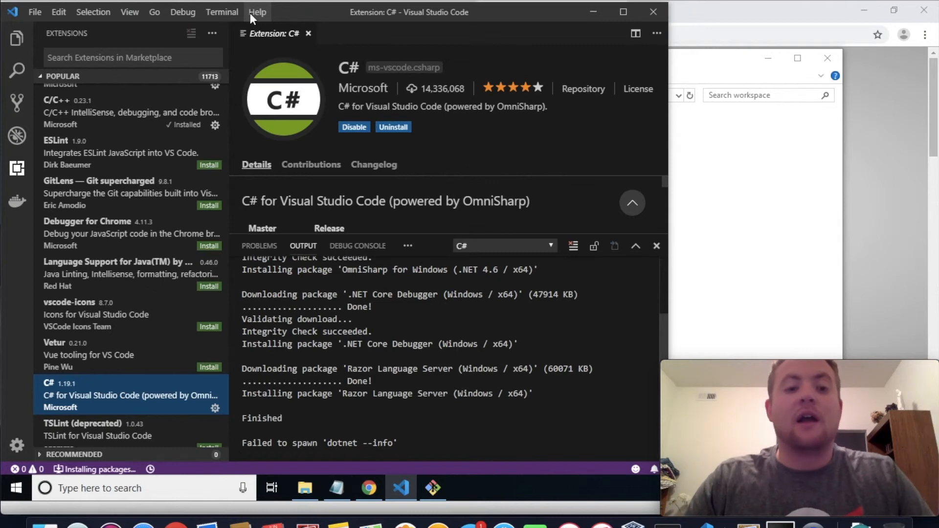
scroll(116, 281, up, 1)
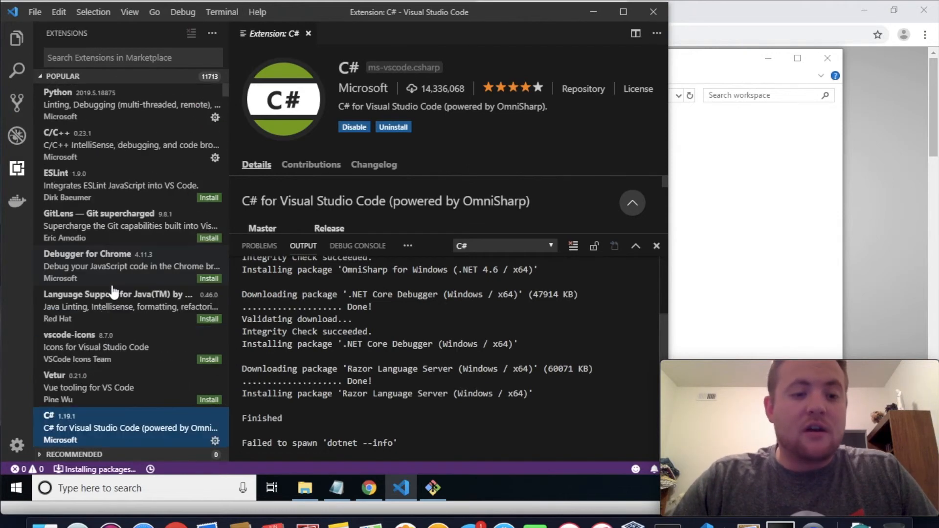
click(141, 103)
Create a folder named helloYoutube inside the workspace folder and open it as the project folder
click(18, 38)
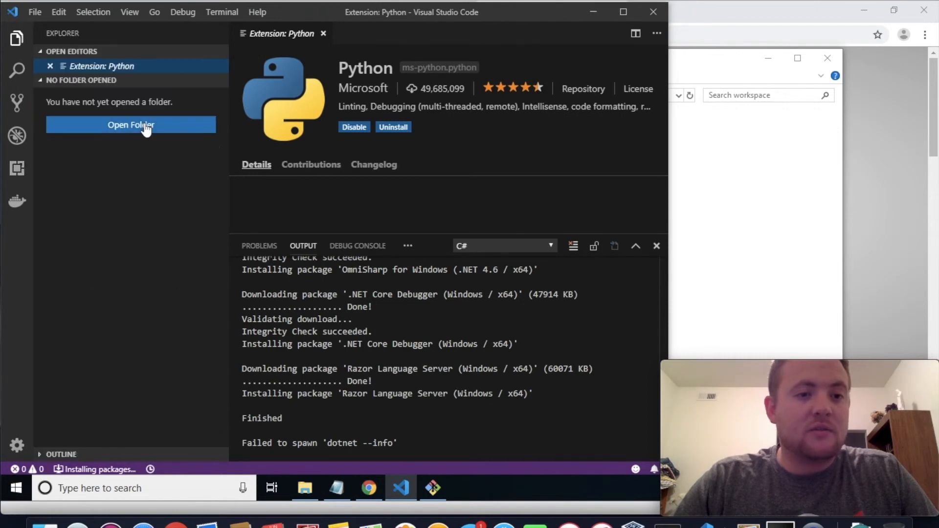
click(144, 125)
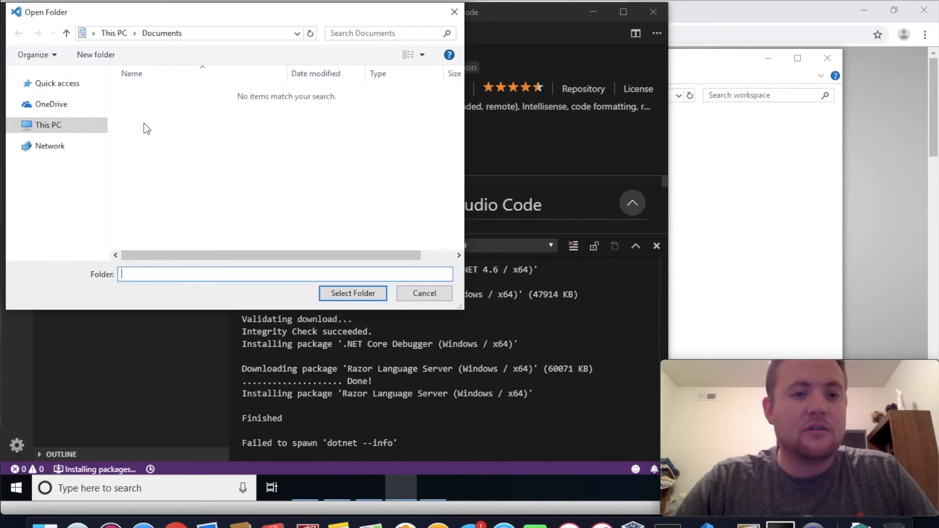
click(56, 145)
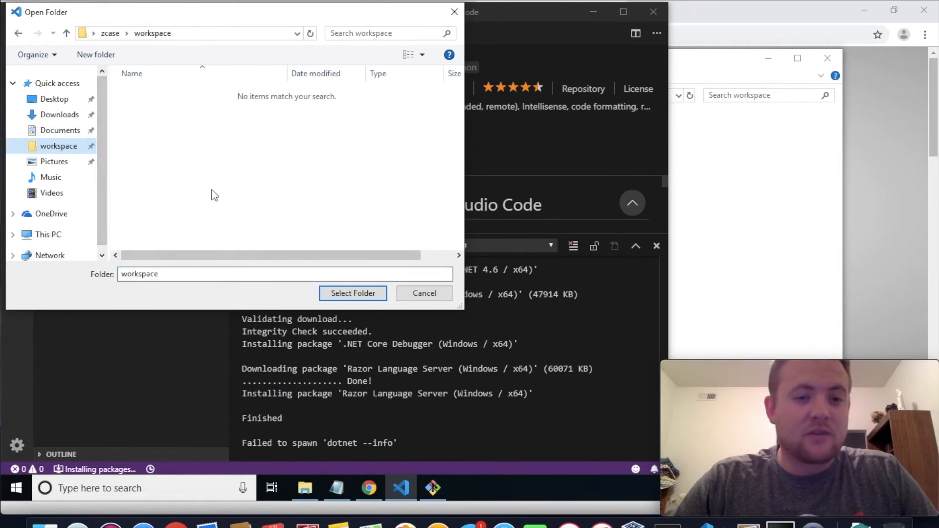
right_click(232, 158)
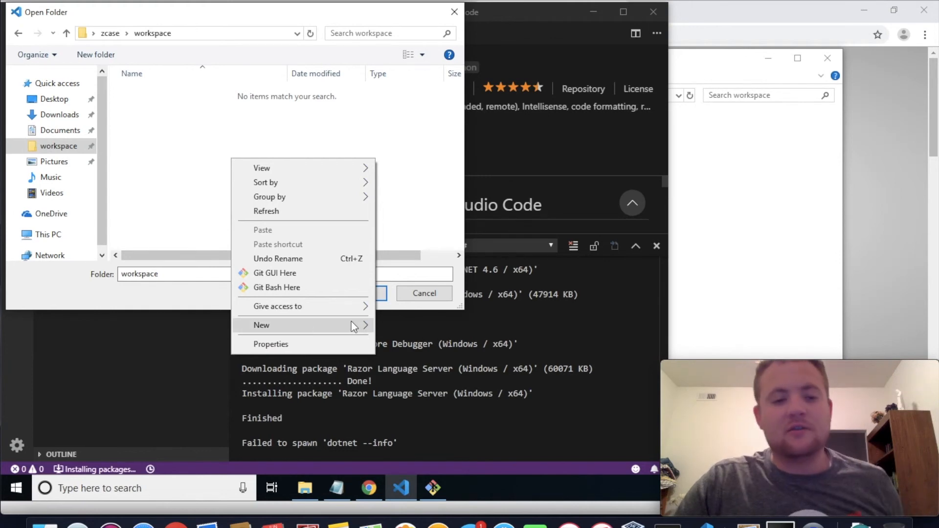
mouse_move(352, 322)
click(394, 327)
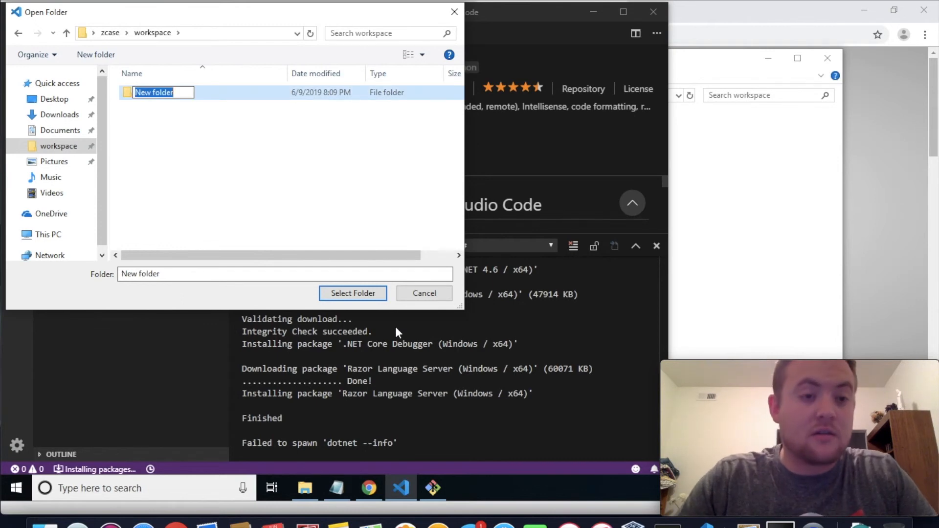
text(helloYoutube)
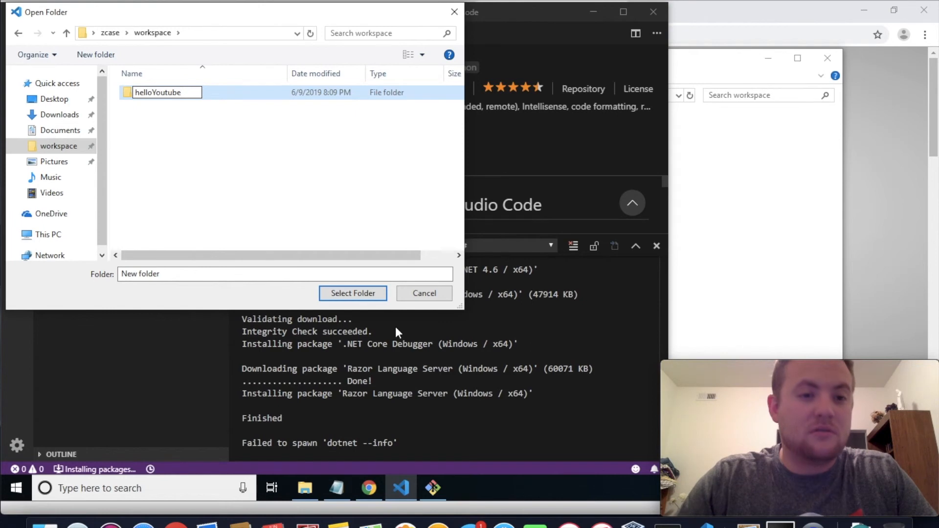
key(Return)
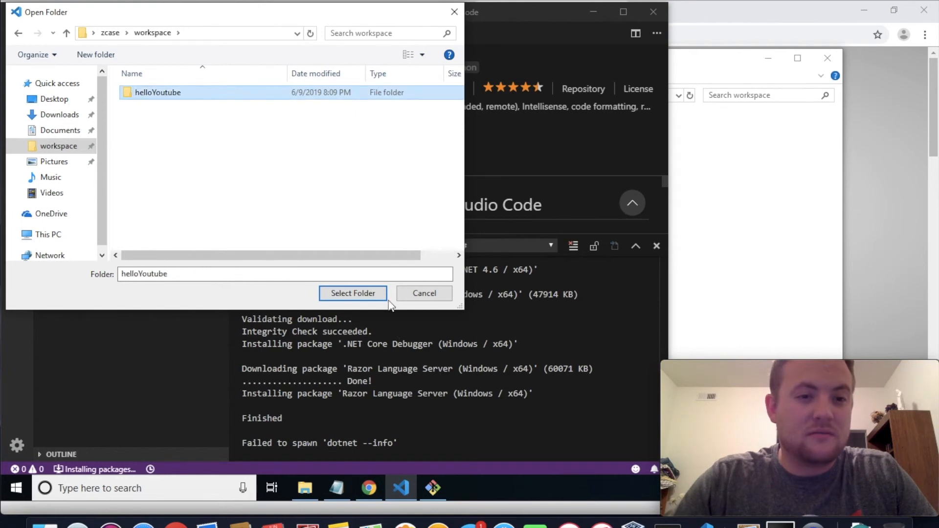
double_click(174, 97)
click(361, 294)
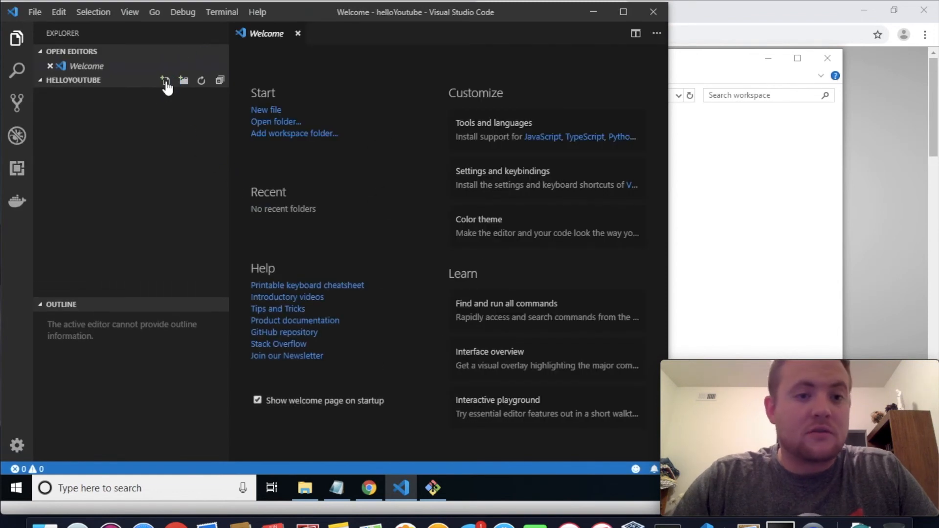
Create a Python file named helloYouTube.py in the helloYoutube project folder
click(165, 81)
text(hel)
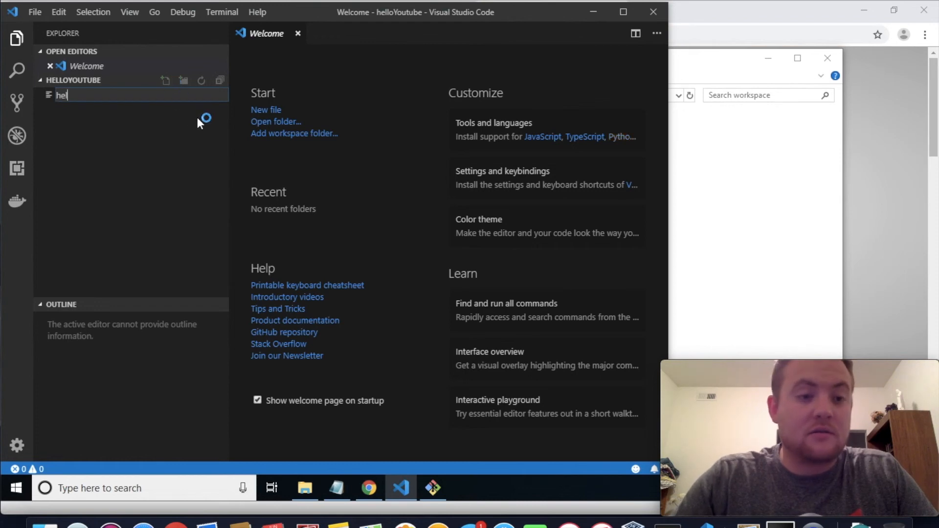
text(loYou)
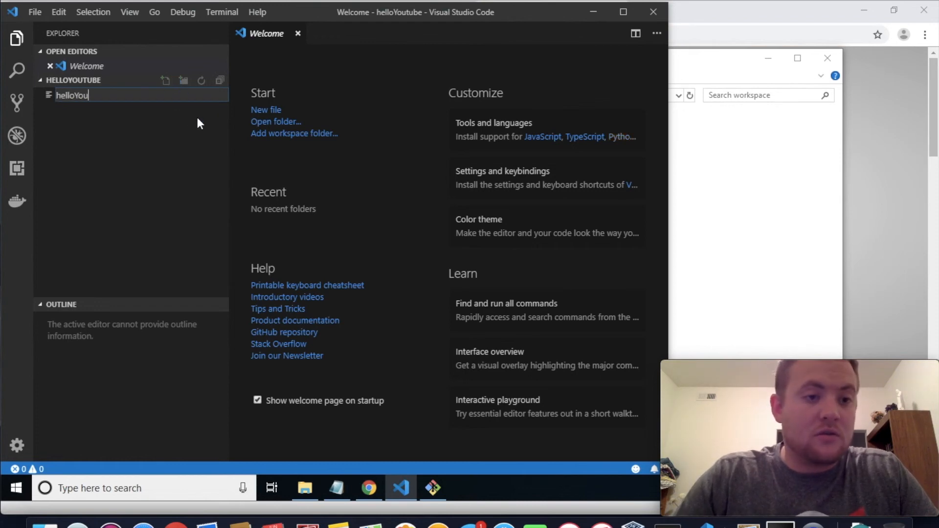
text(Tube.py)
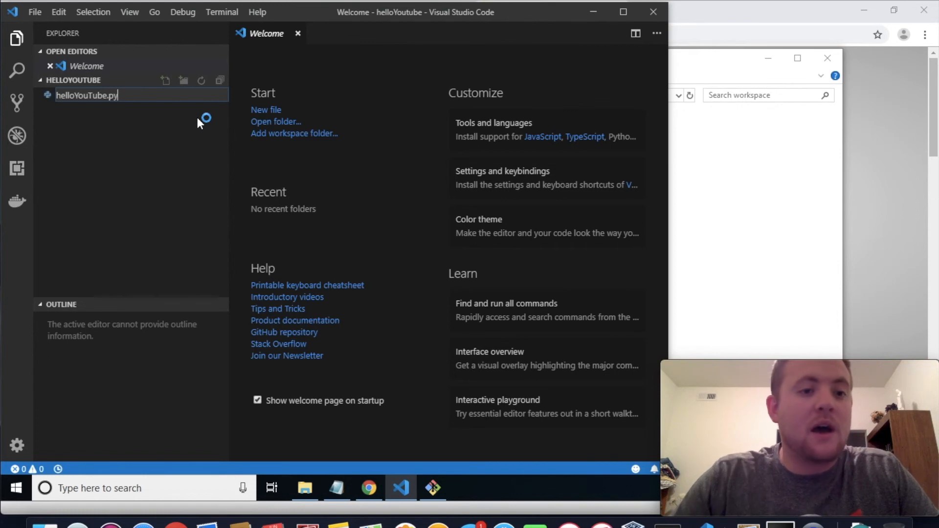
key(Return)
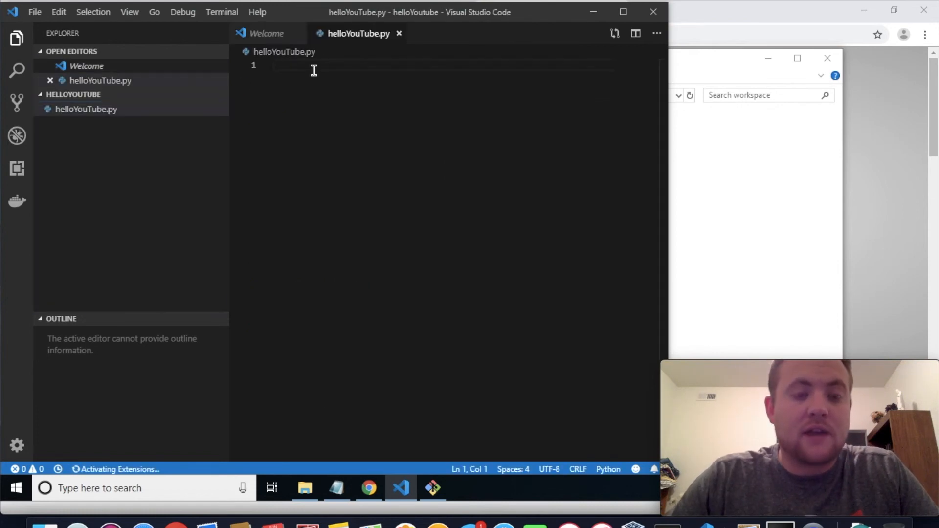
Write the entry-point check if __name__ == '__main__': on line 2 of helloYouTube.py
key(Return)
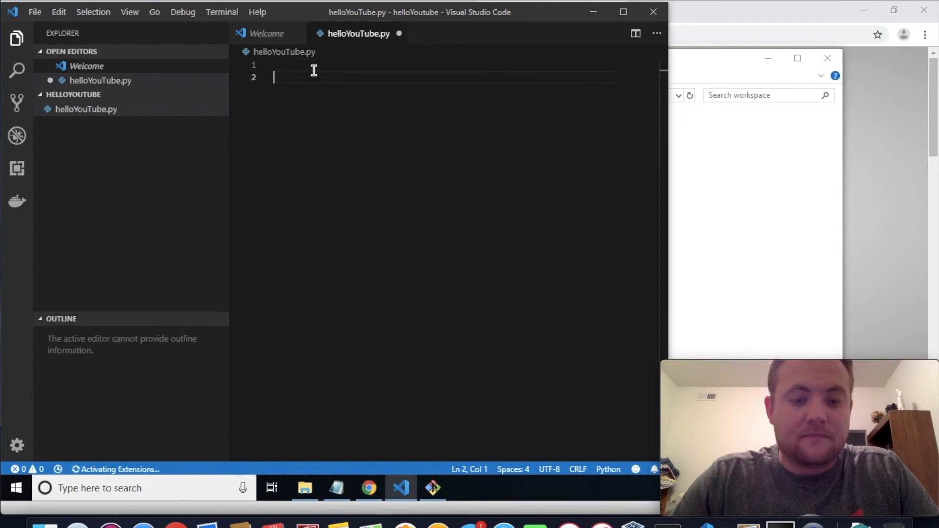
text(if __name__)
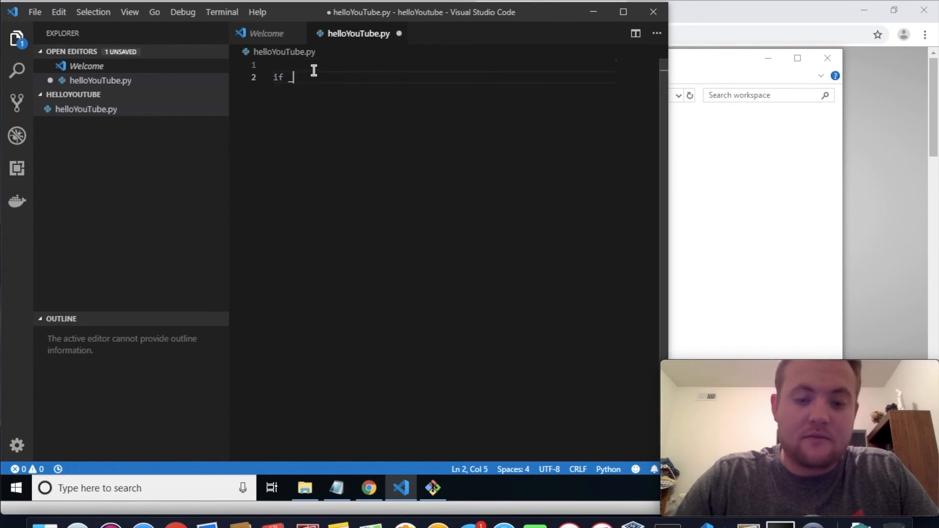
text( =)
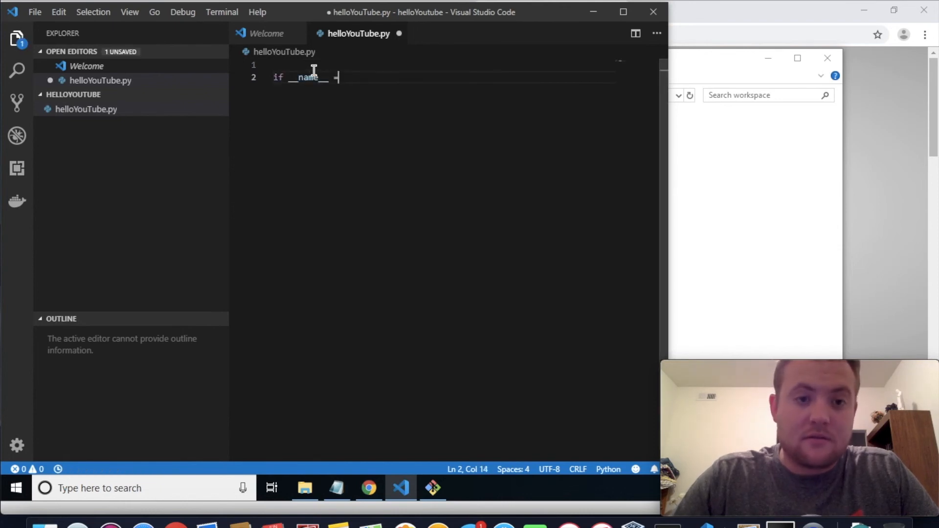
text(= '__main__':)
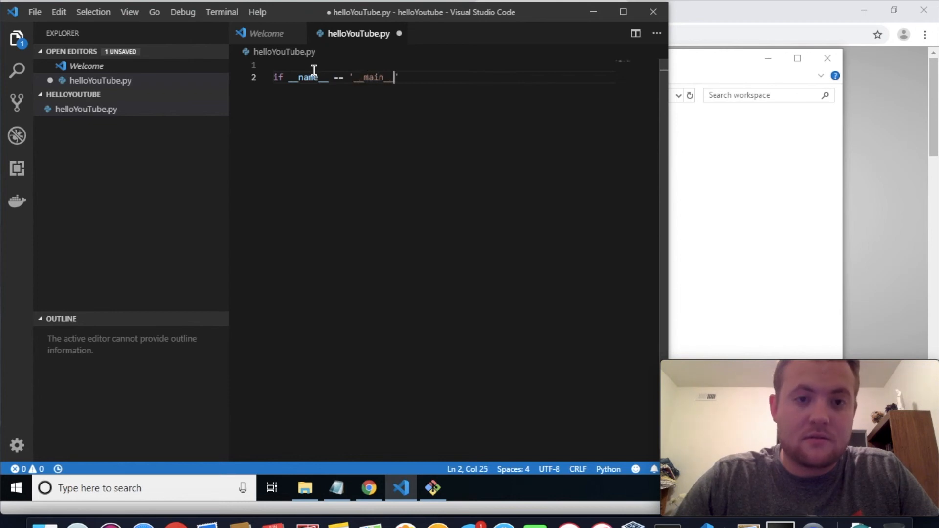
Add print('Hello YouTube!') under the entry-point check in helloYouTube.py, end with an unindented blank line, and dismiss the pylint notification
key(Return)
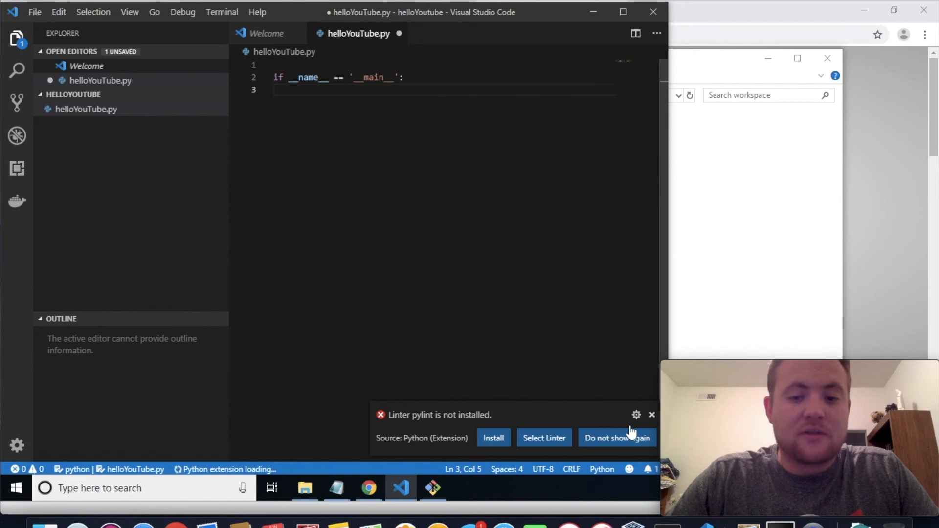
click(652, 416)
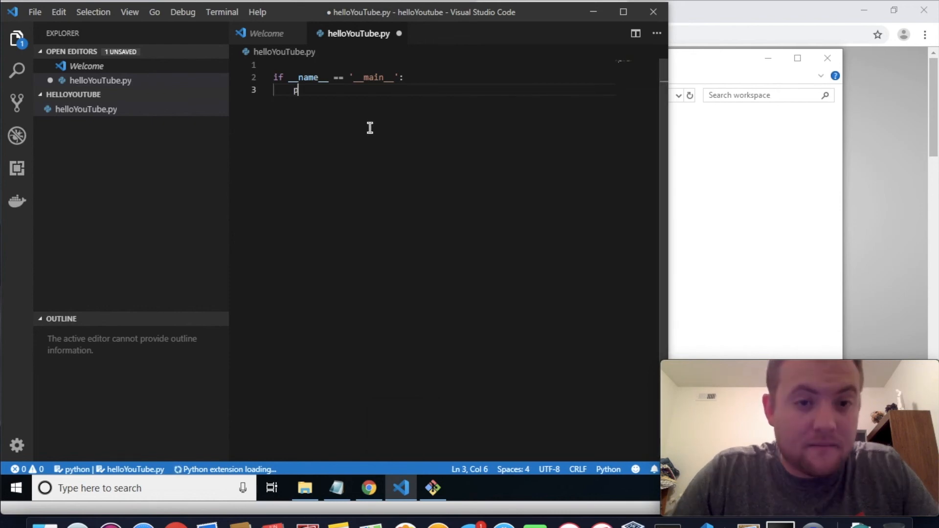
text(print('y)
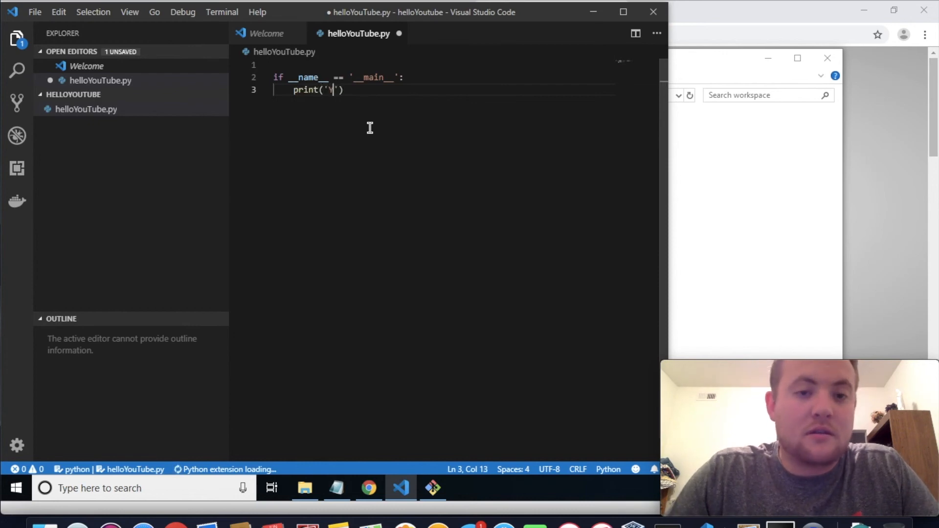
key(BackSpace)
text(He)
text(llo Y)
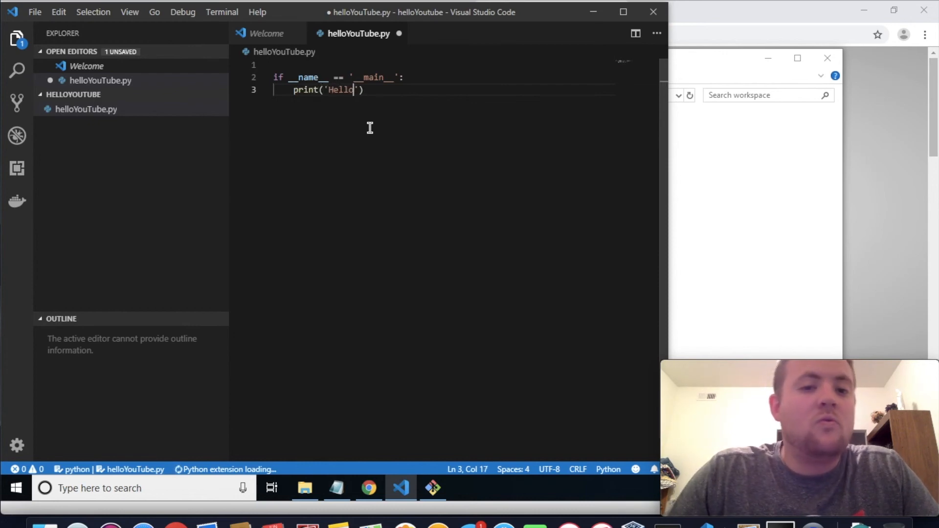
text(ouTube!)
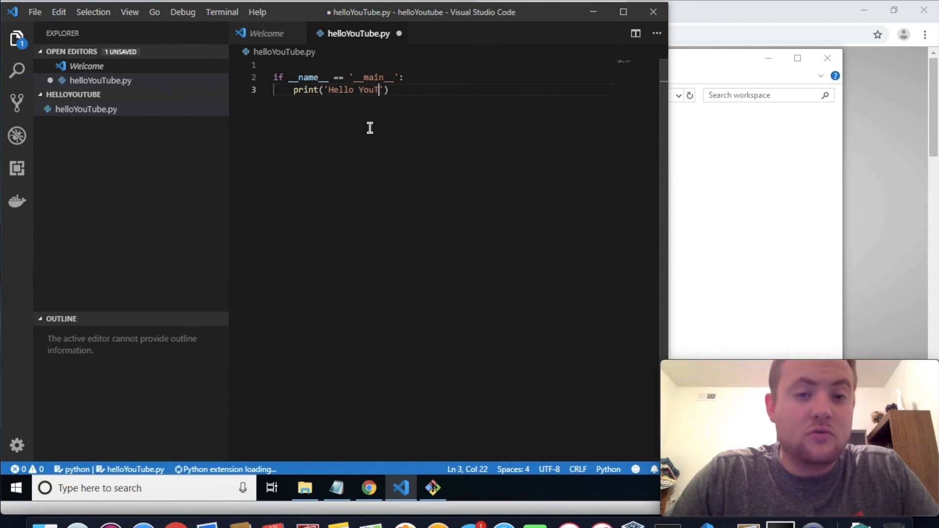
key(End)
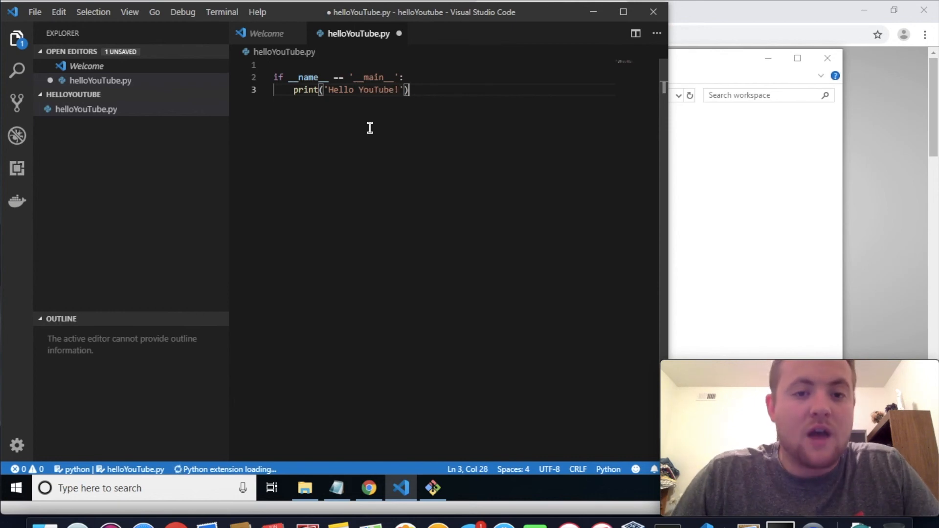
key(Return)
key(BackSpace)
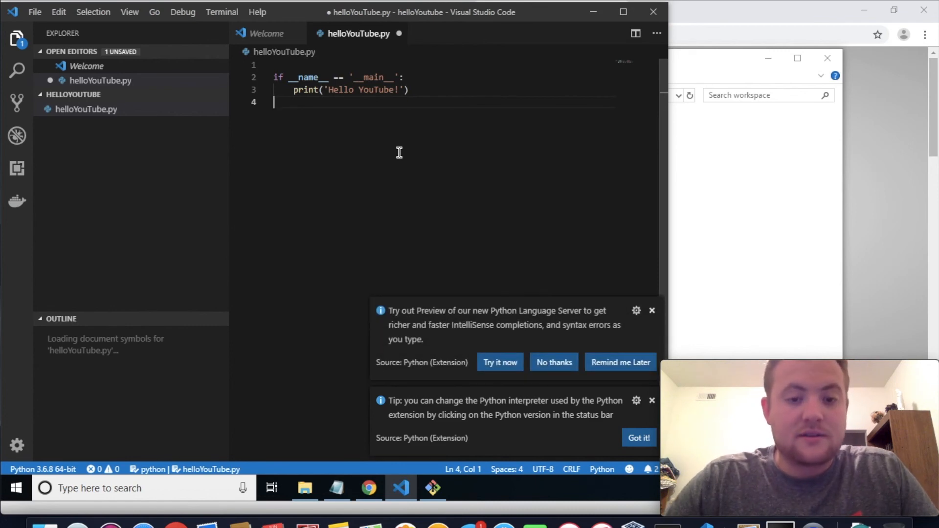
Save helloYouTube.py and dismiss the Python extension and linter notifications
click(652, 310)
click(652, 387)
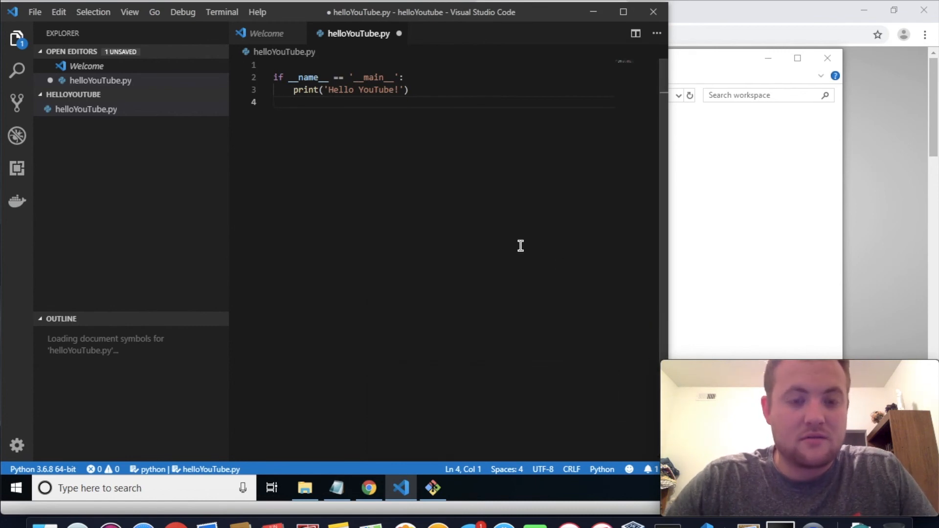
key(ctrl+s)
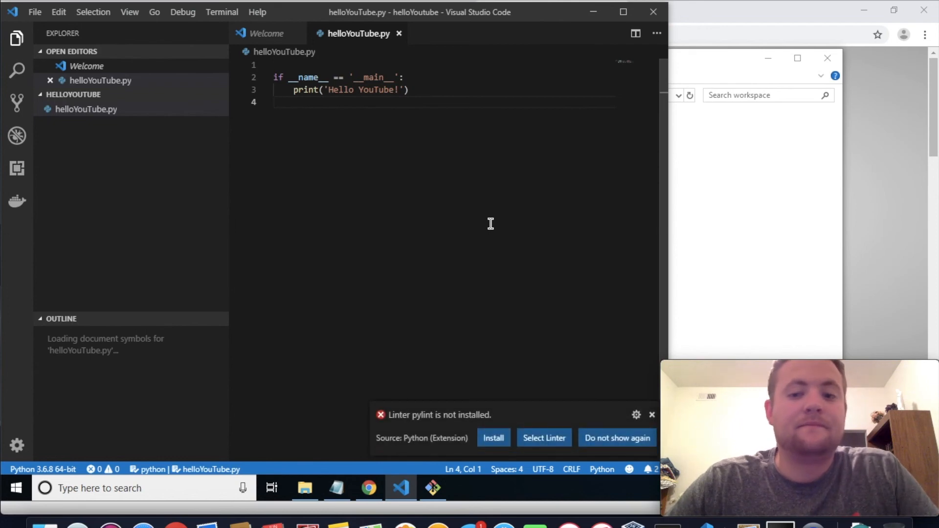
click(652, 416)
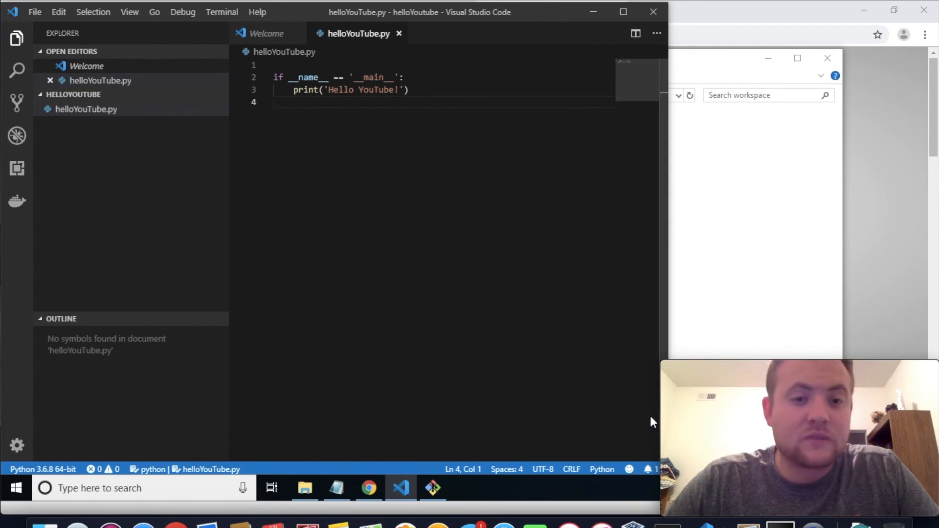
click(217, 10)
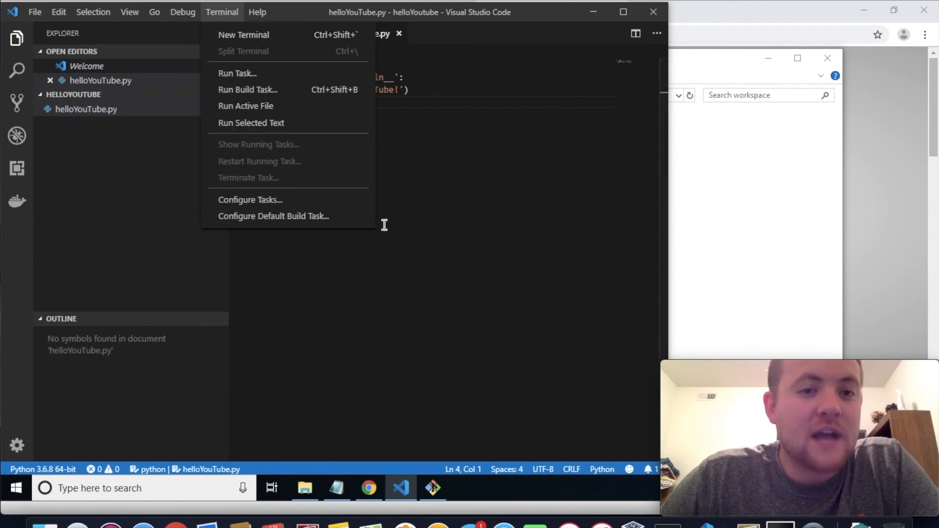
click(426, 215)
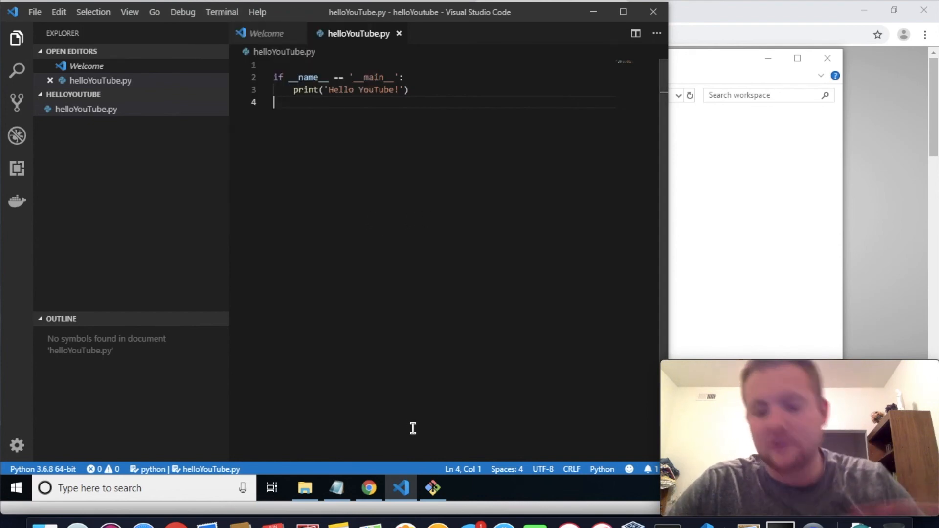
Close the Git Bash session in the workspace folder and open a new one from the helloYoutube folder in File Explorer
mouse_move(430, 486)
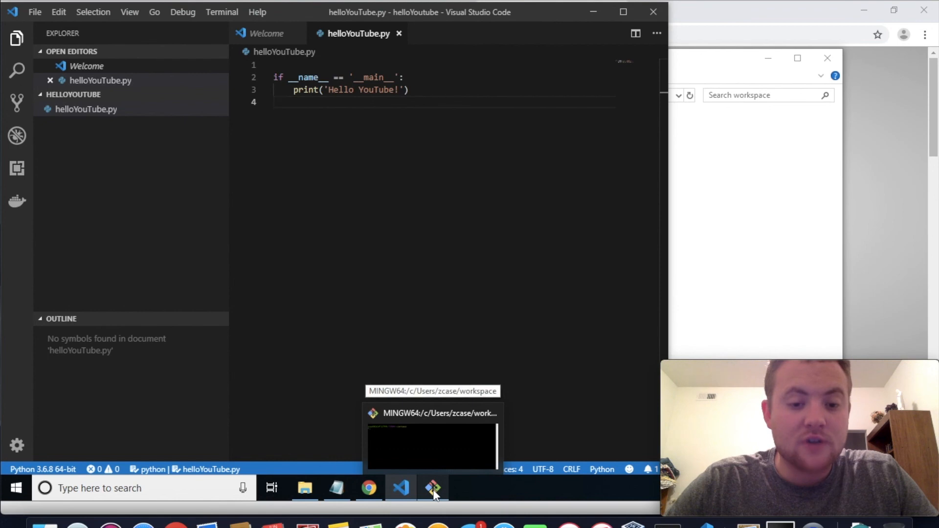
click(421, 463)
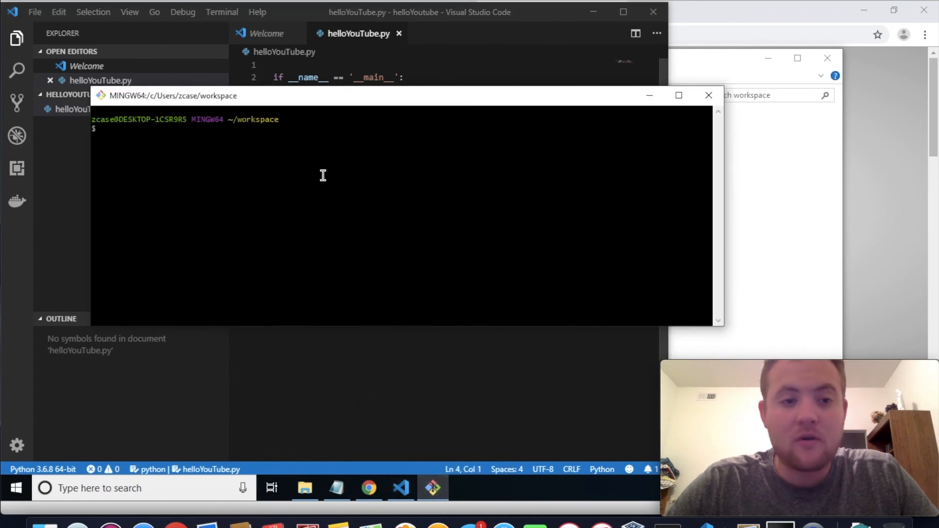
click(709, 96)
click(305, 488)
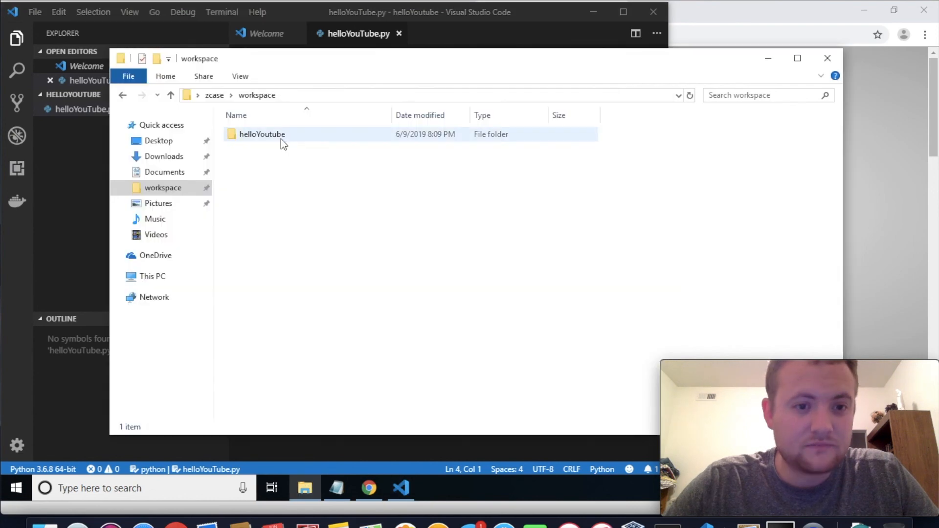
double_click(281, 138)
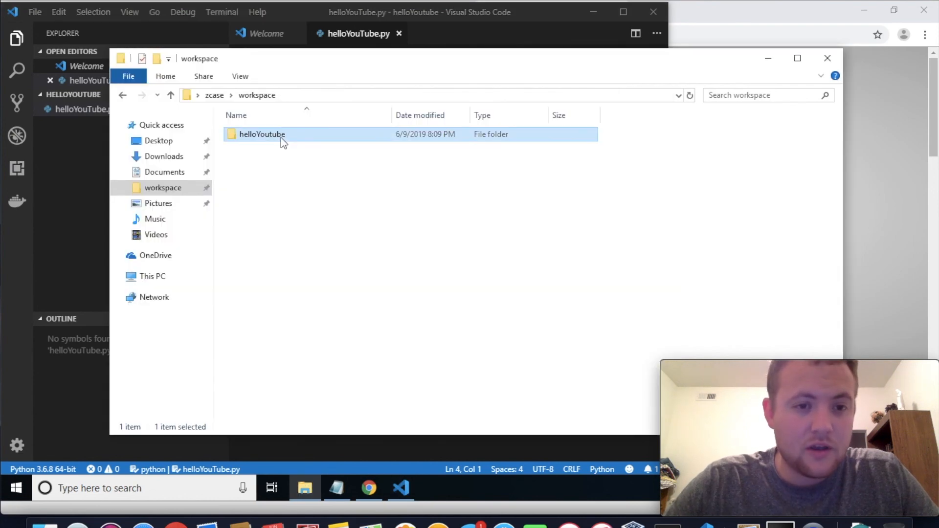
right_click(346, 197)
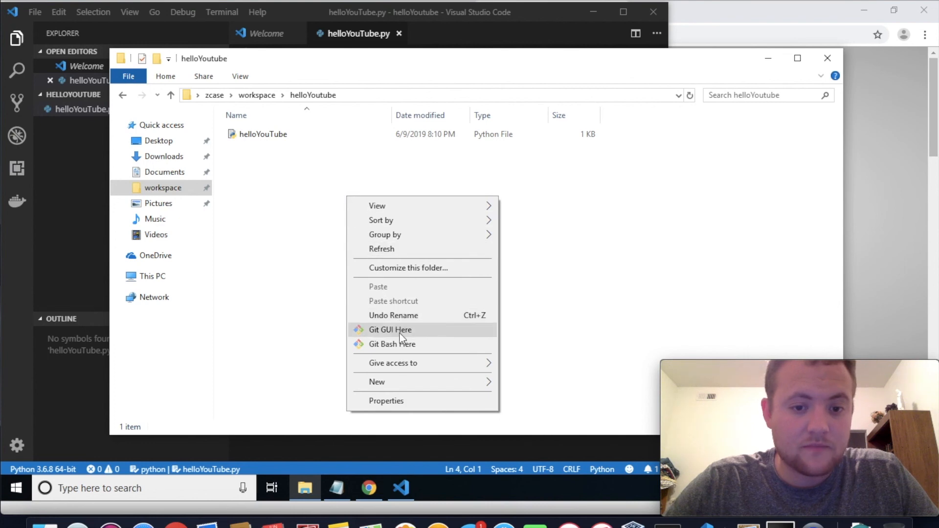
click(402, 345)
List the folder's files with ls, run python helloYouTube.py in Git Bash, and highlight the script's output line
text(ls)
key(Return)
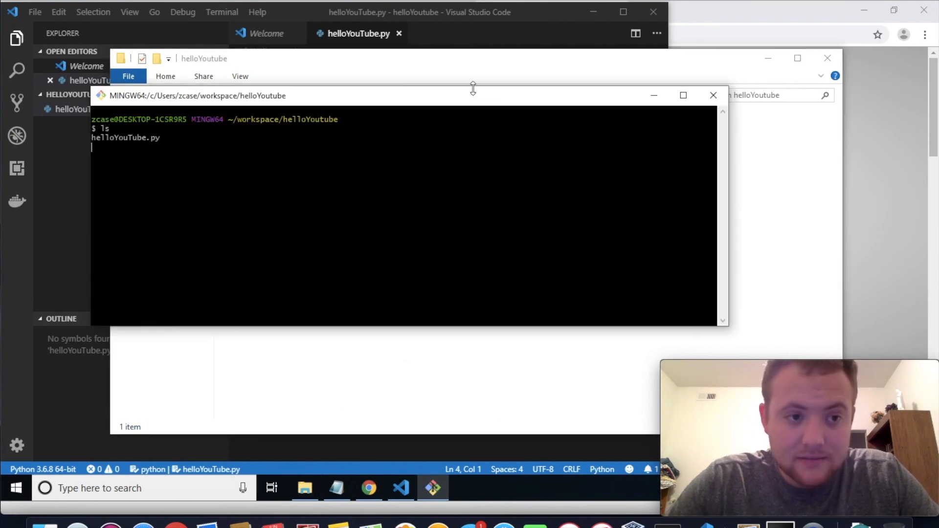
text(py)
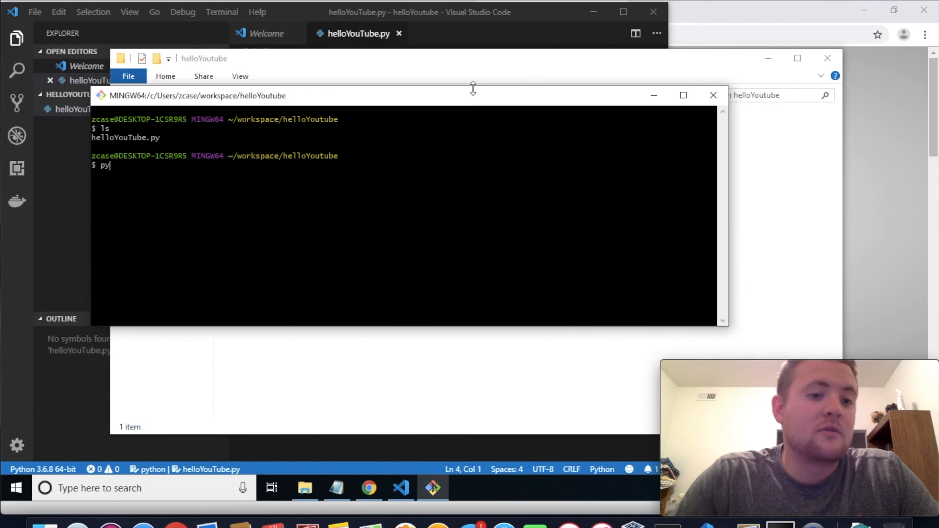
text(thon hello)
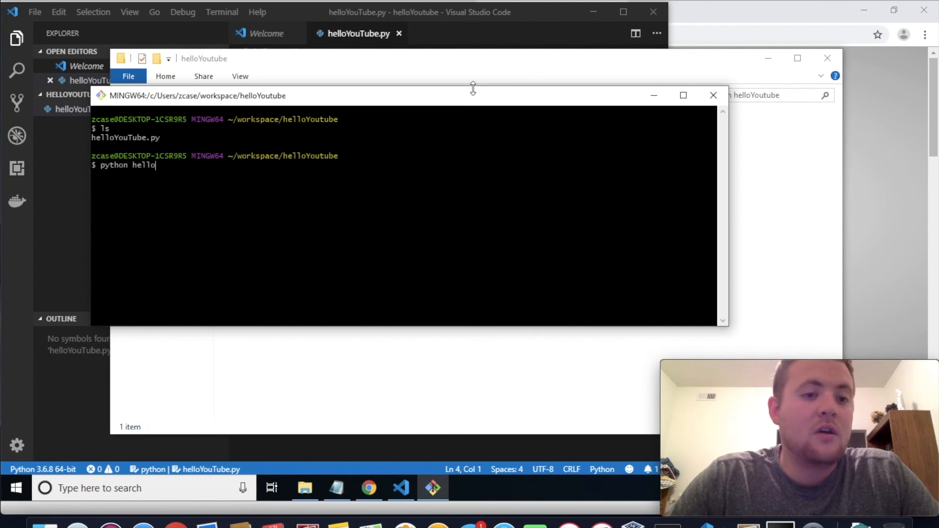
text(YouTube.py)
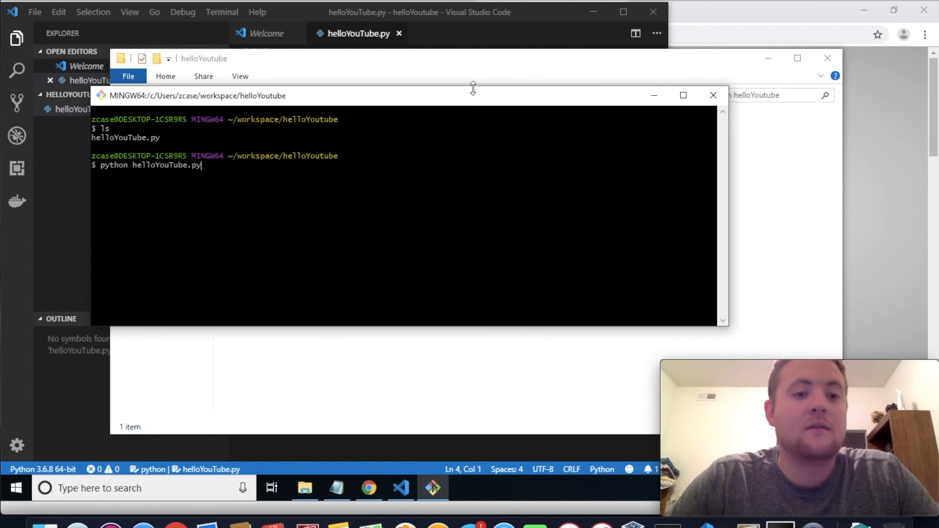
key(Return)
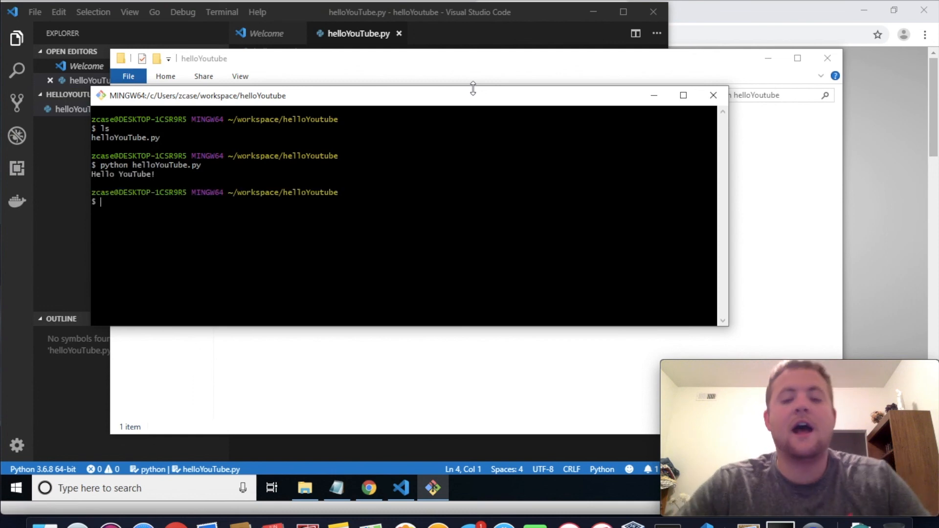
drag(158, 174, 93, 173)
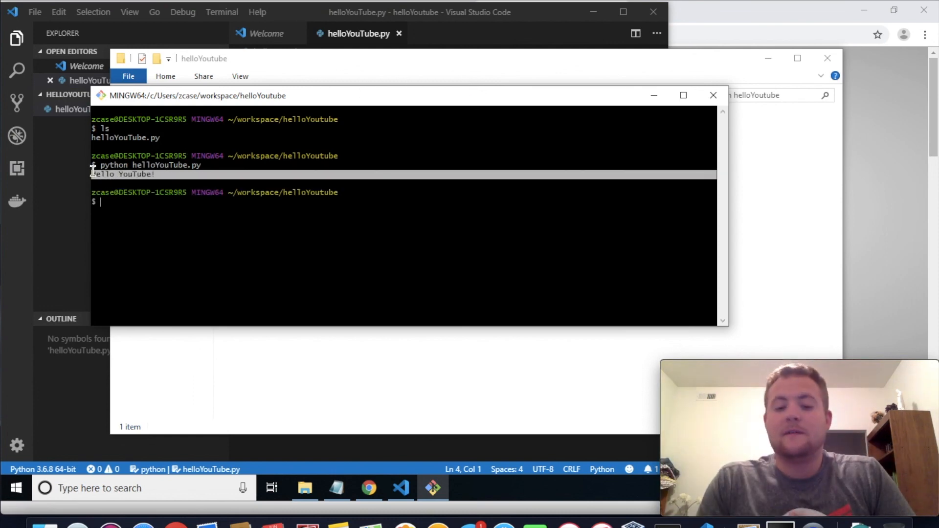